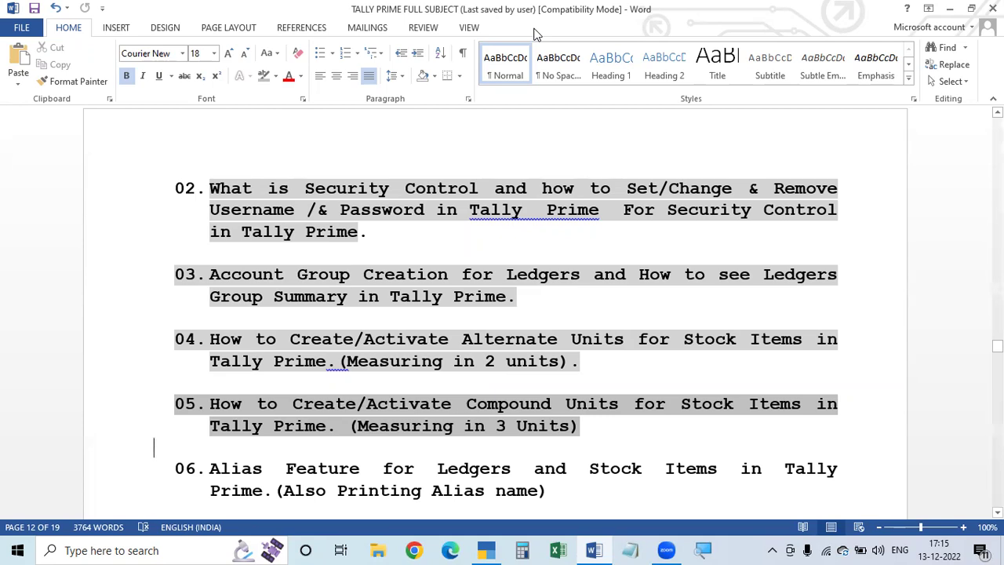
- Switch to TallyPrime and select the company Ramana Traders-Demo Units(22-23)
click(949, 9)
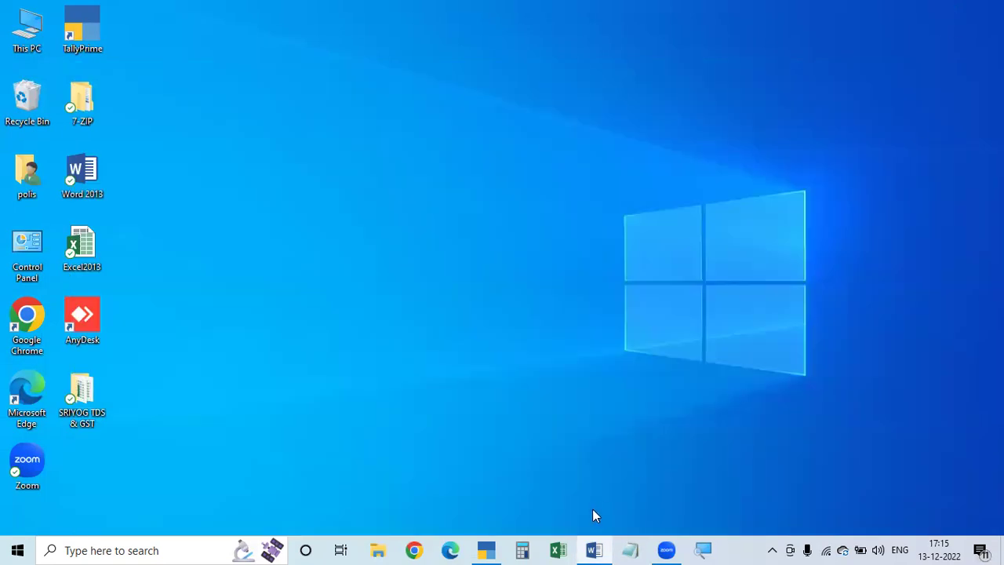
click(487, 547)
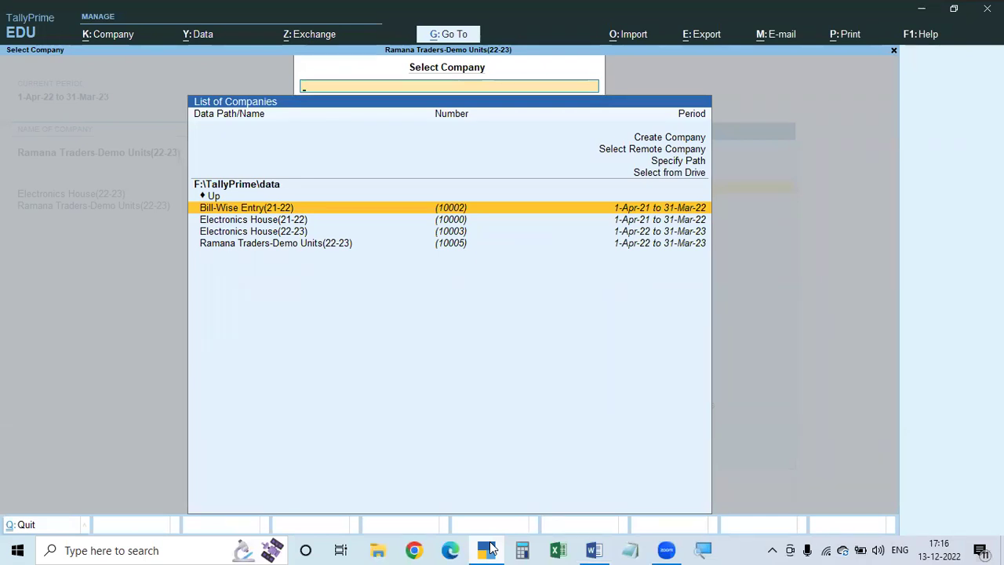
key(Down)
key(Down)
key(Down)
key(Return)
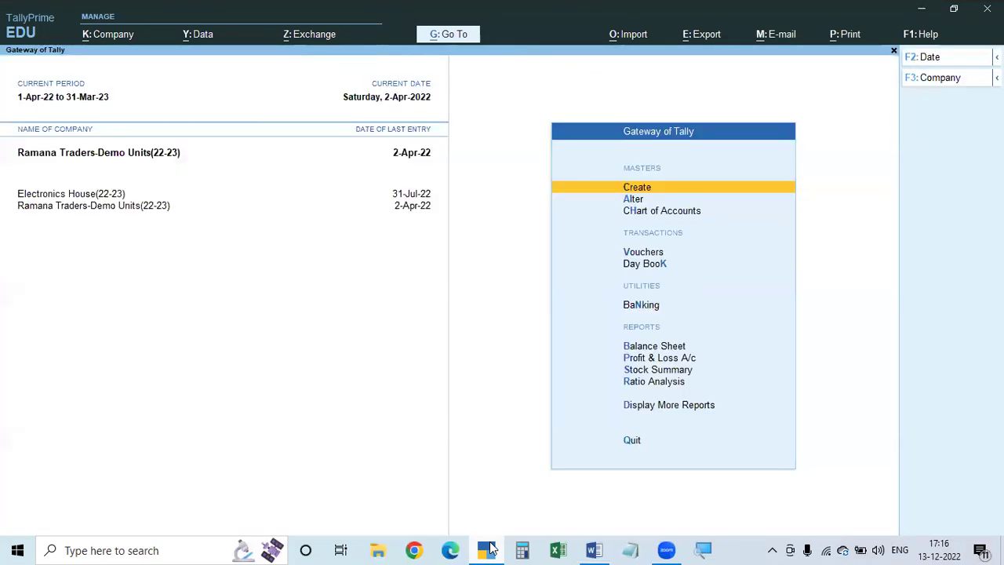
- View the list of ledgers available for alteration and return to the Gateway of Tally
key(Down)
key(Return)
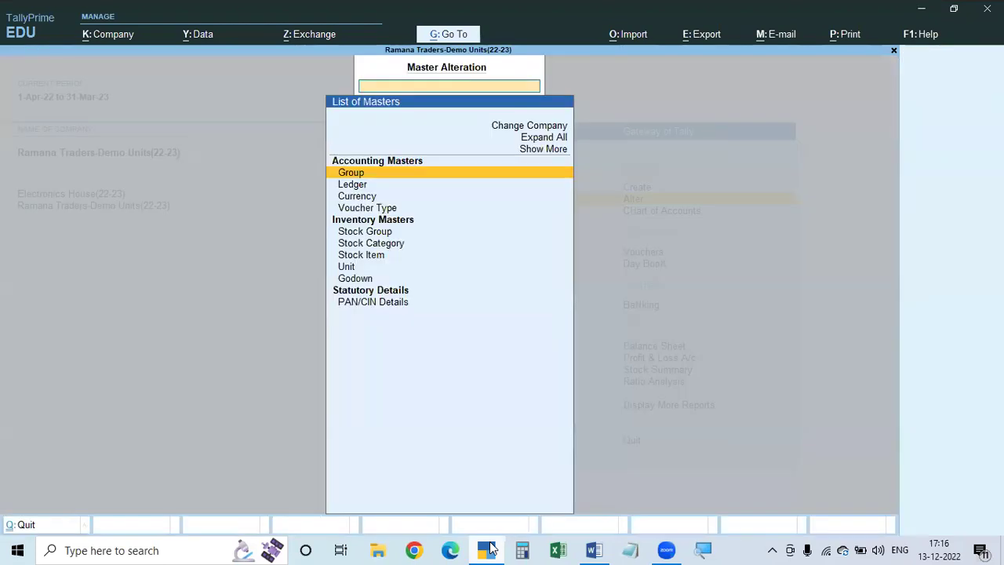
key(Down)
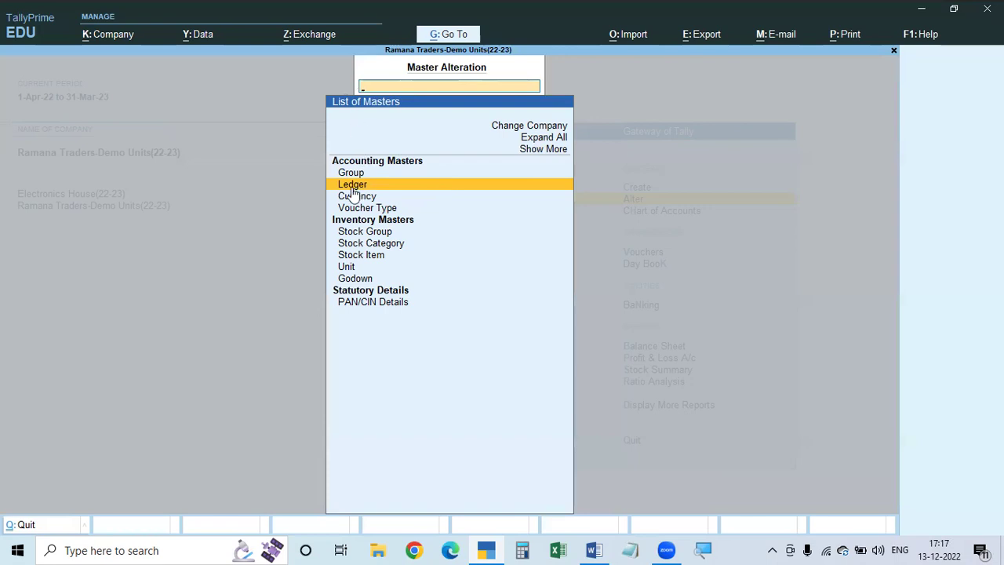
click(365, 256)
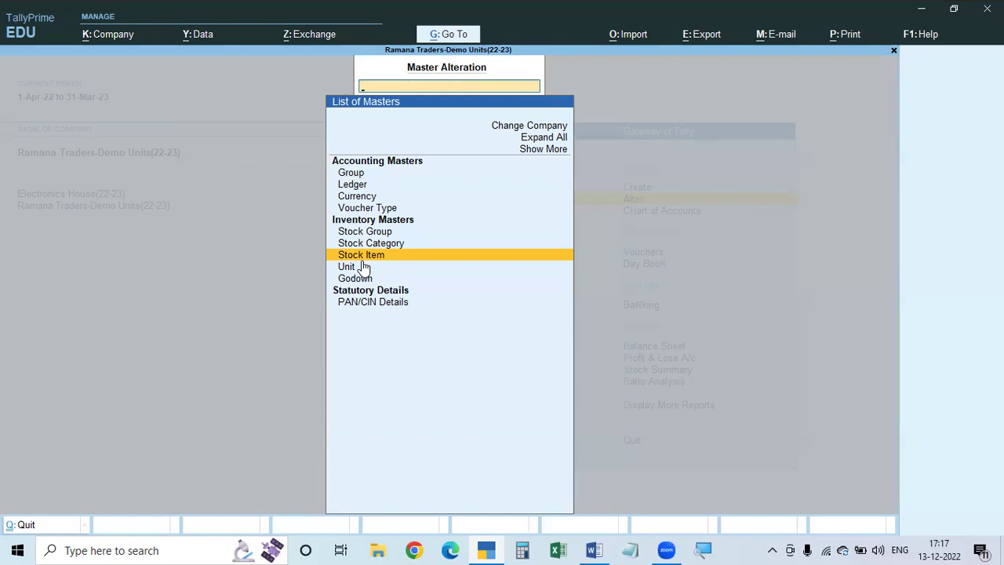
click(360, 187)
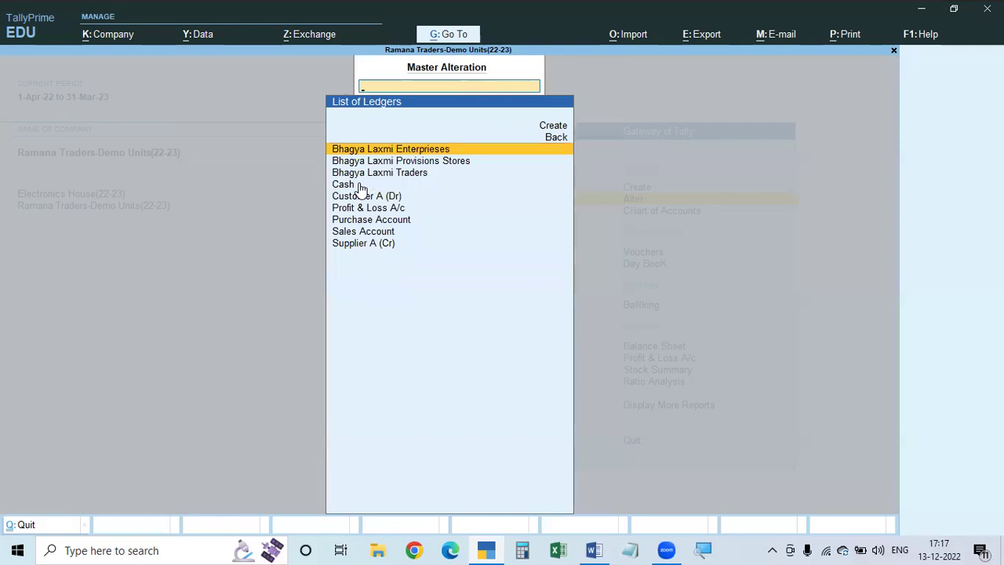
key(Escape)
key(Escape)
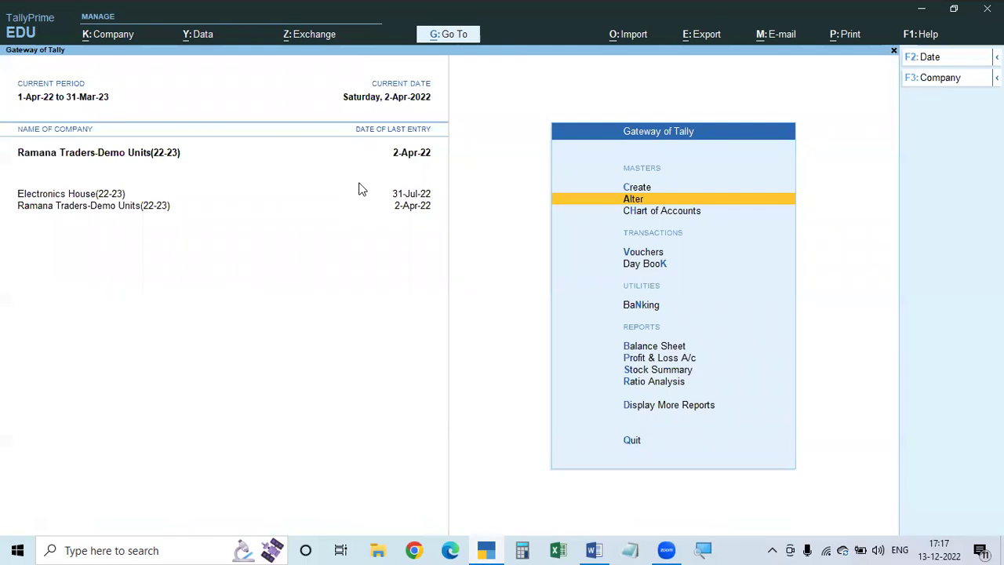
- Start a new sales voucher and set its date to 1-4
key(Down)
key(Down)
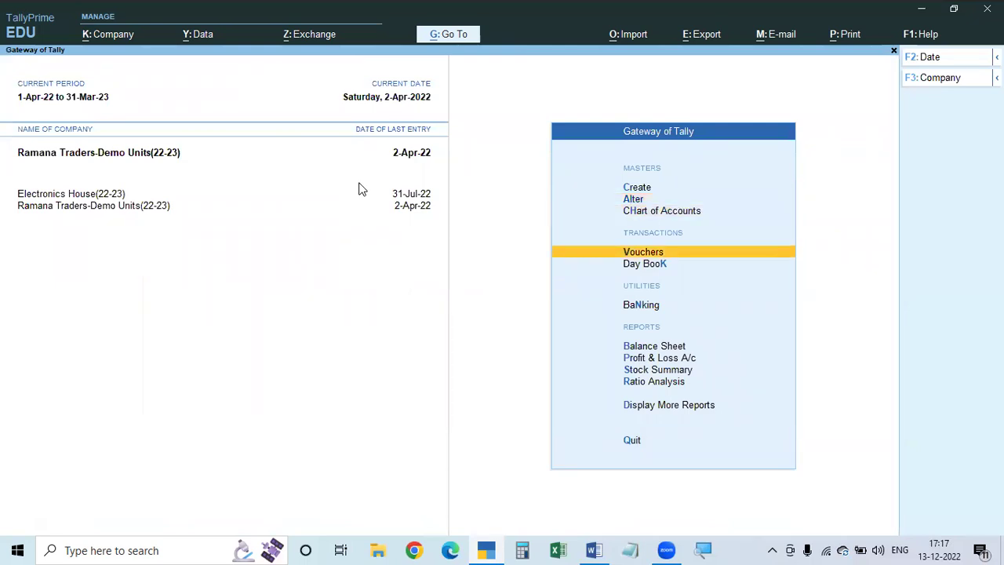
key(Return)
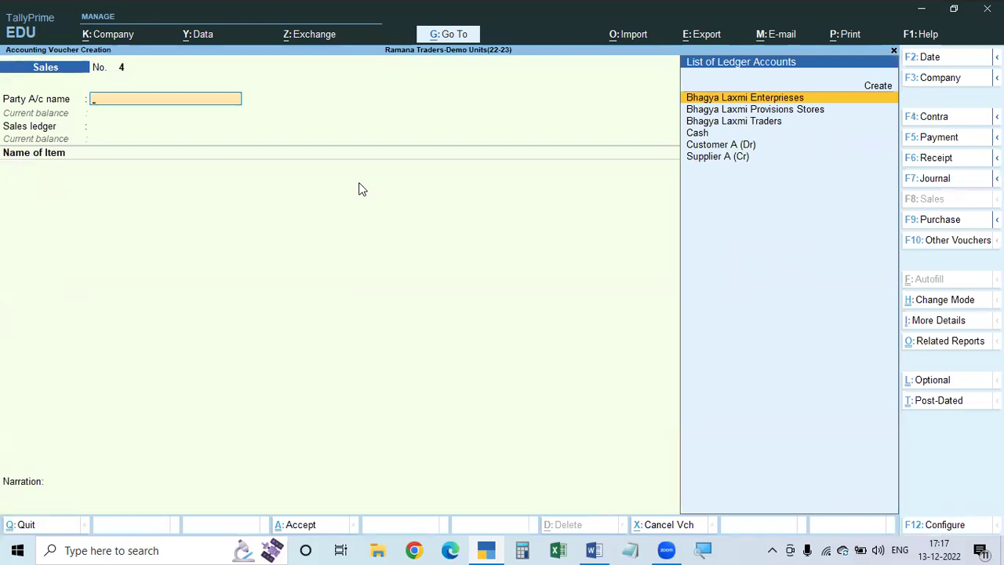
key(F2)
text(1-4)
key(Return)
- Filter the party accounts by "Bha", pick Bhagya Laxmi Provisions Stores as the party, and leave the dispatch details
text(Bha)
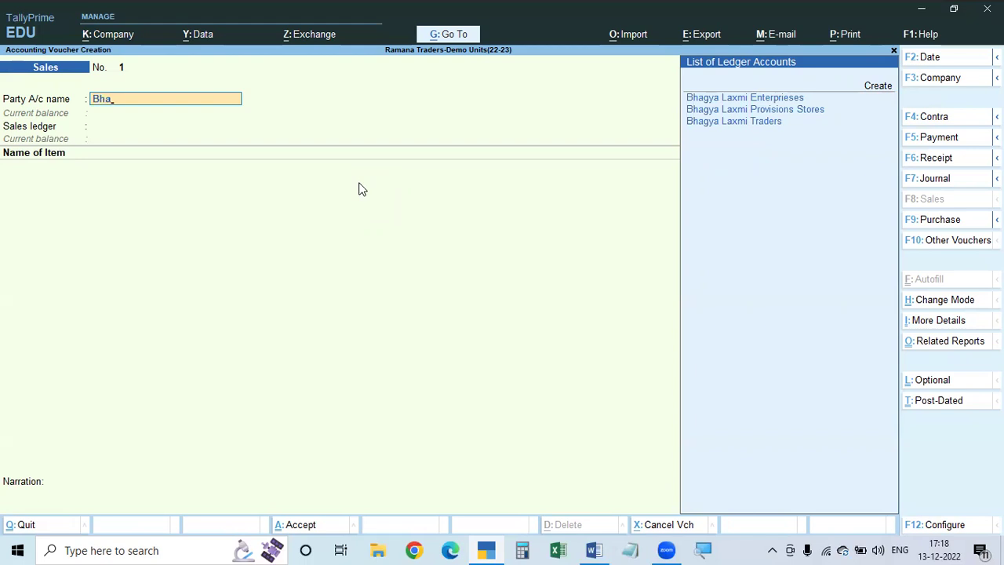
key(Down)
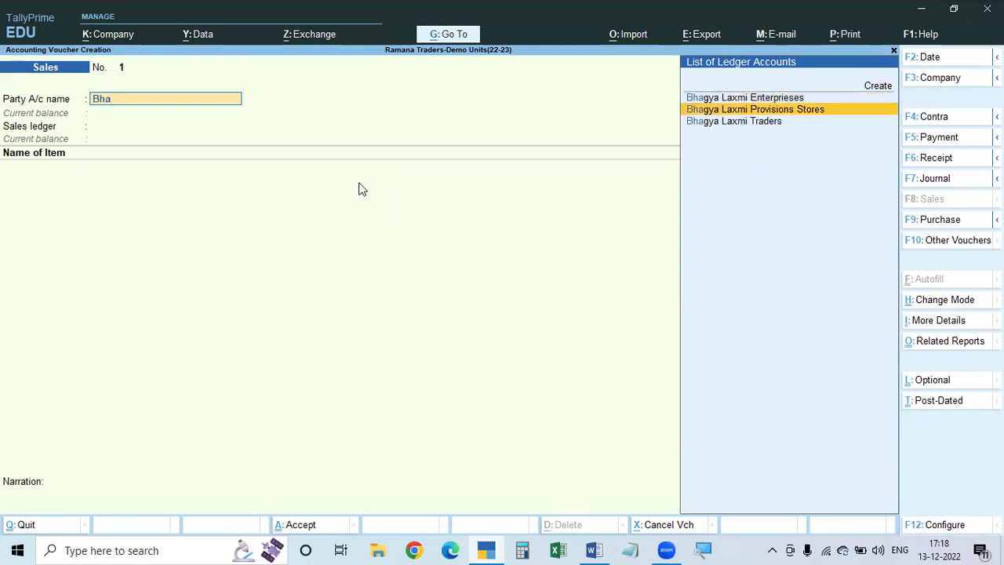
key(Down)
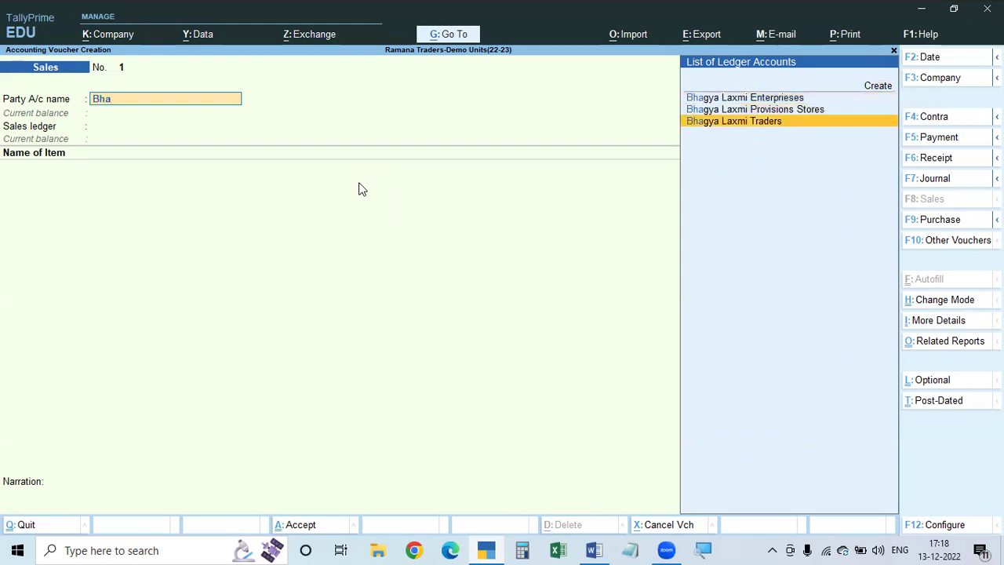
key(Up)
key(Up)
key(Down)
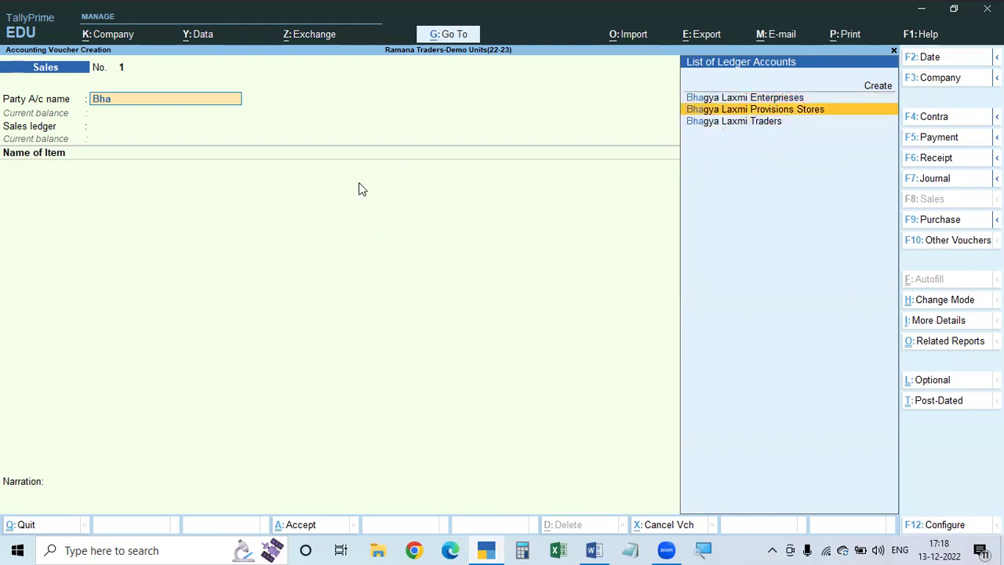
key(Down)
key(Up)
key(Up)
key(Up)
key(Down)
key(Down)
key(Down)
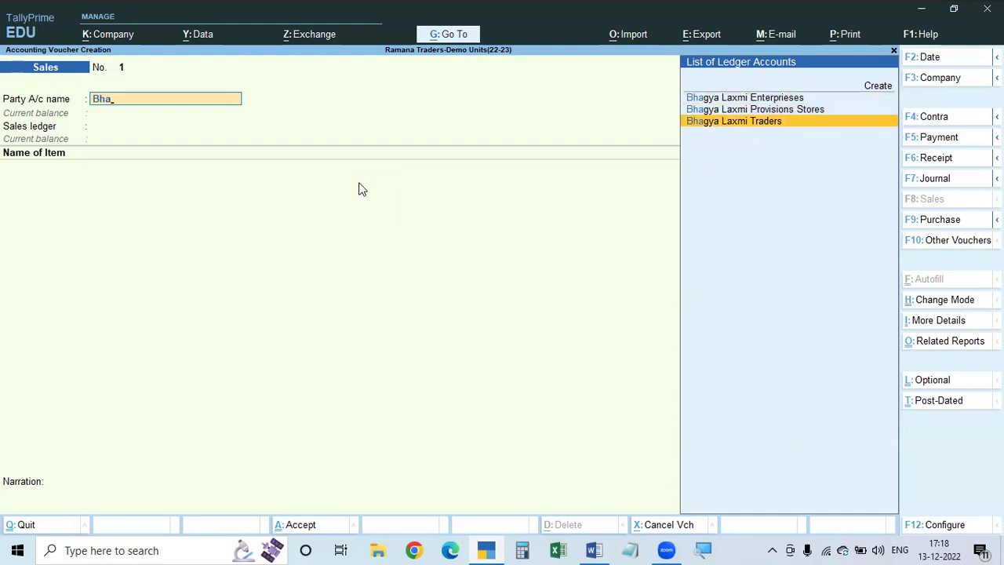
key(Up)
key(Down)
key(Up)
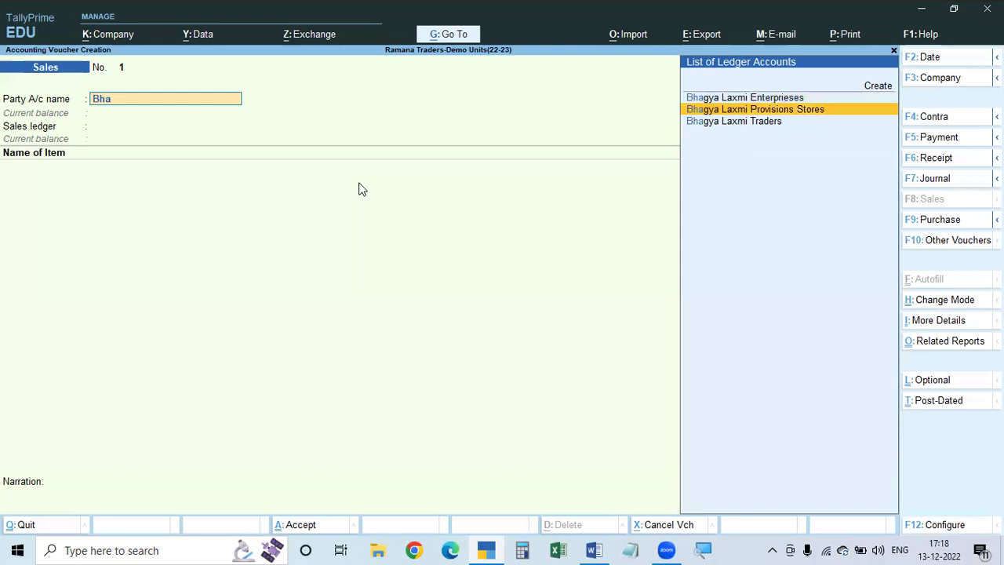
key(Up)
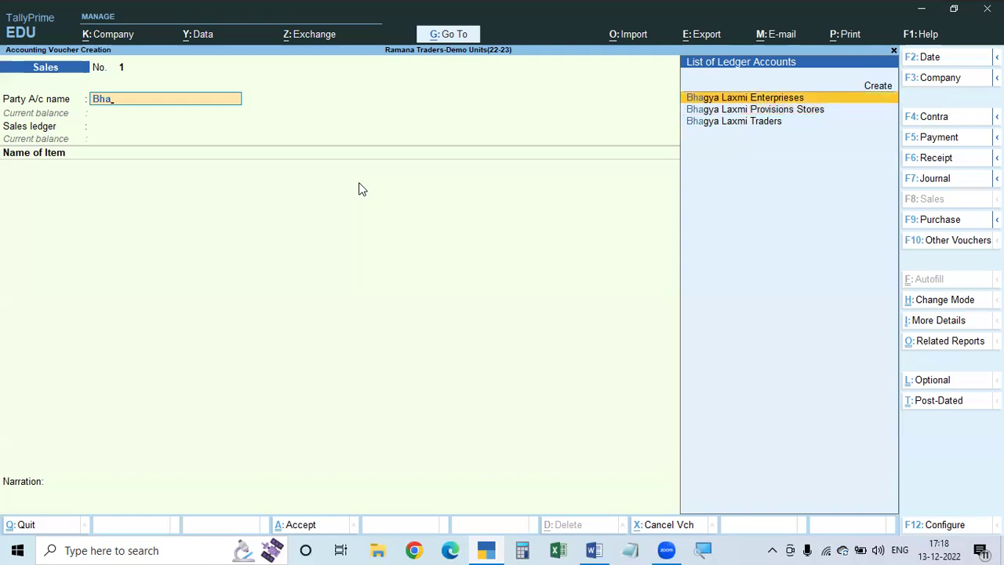
key(Down)
key(Down)
key(Up)
key(Up)
key(Down)
key(Down)
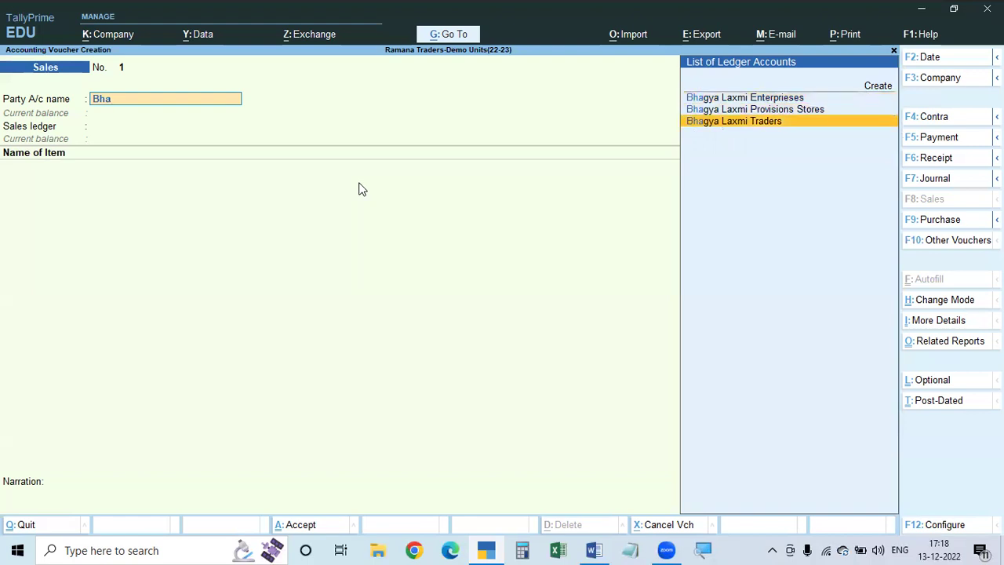
key(Up)
key(Up)
key(Down)
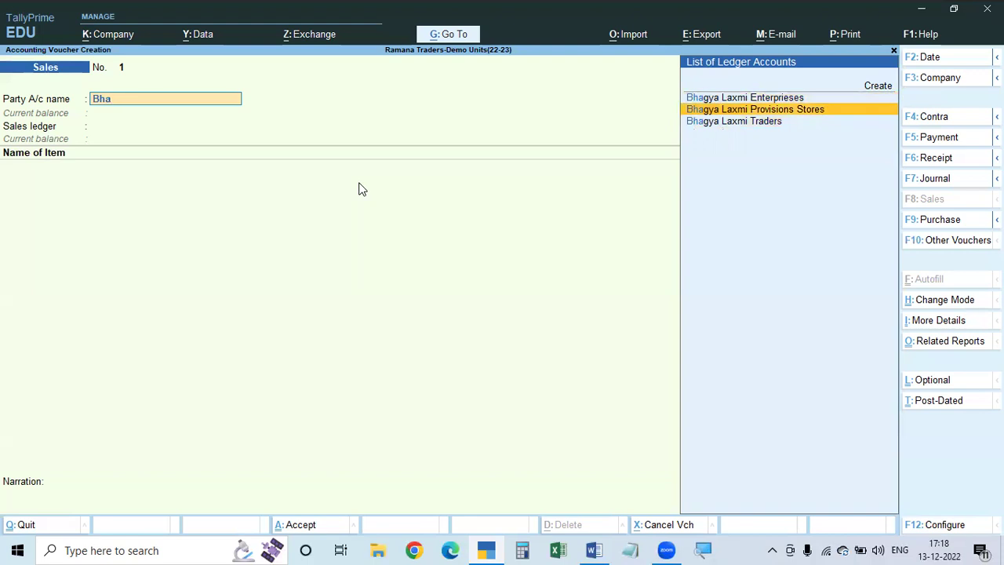
key(Up)
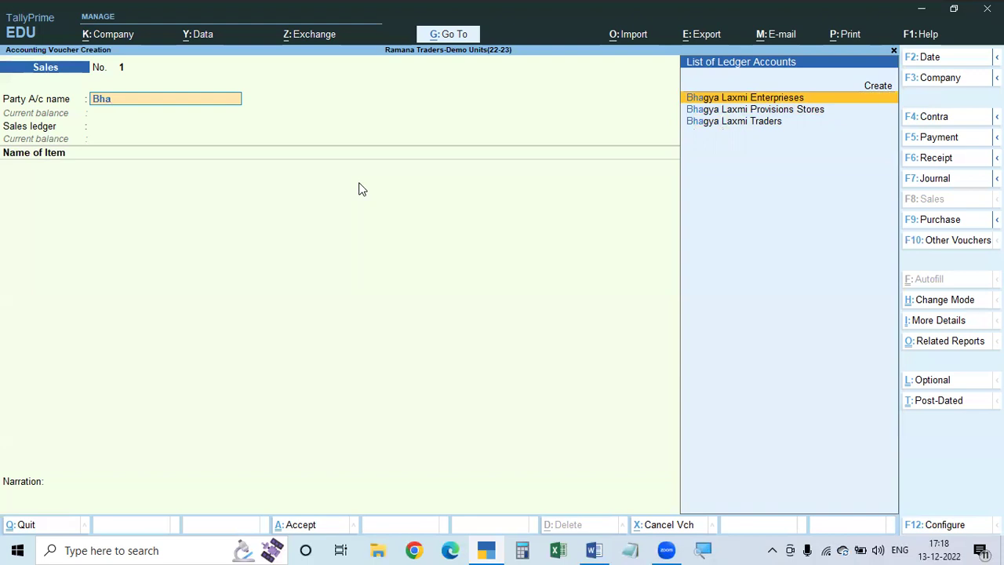
key(Down)
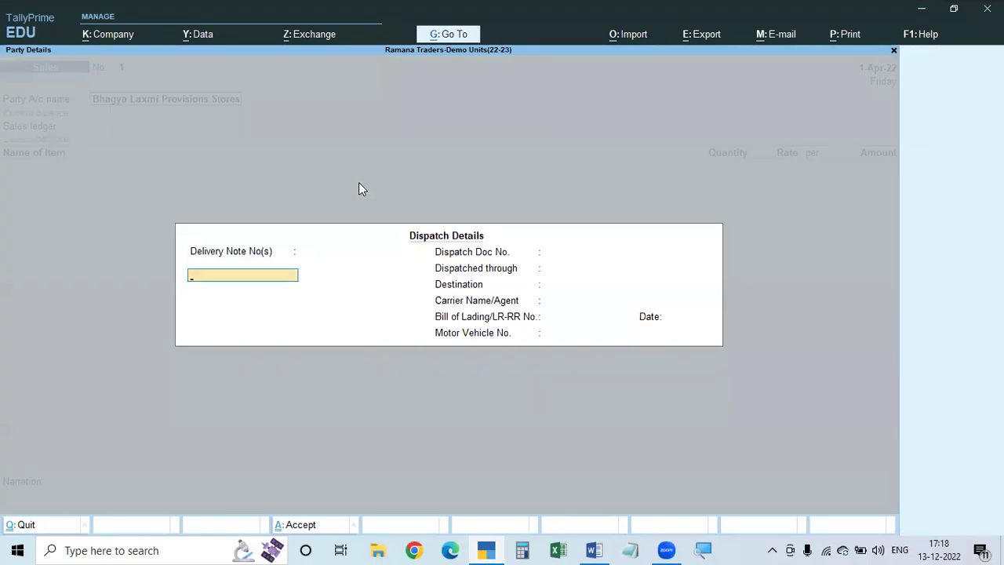
key(Escape)
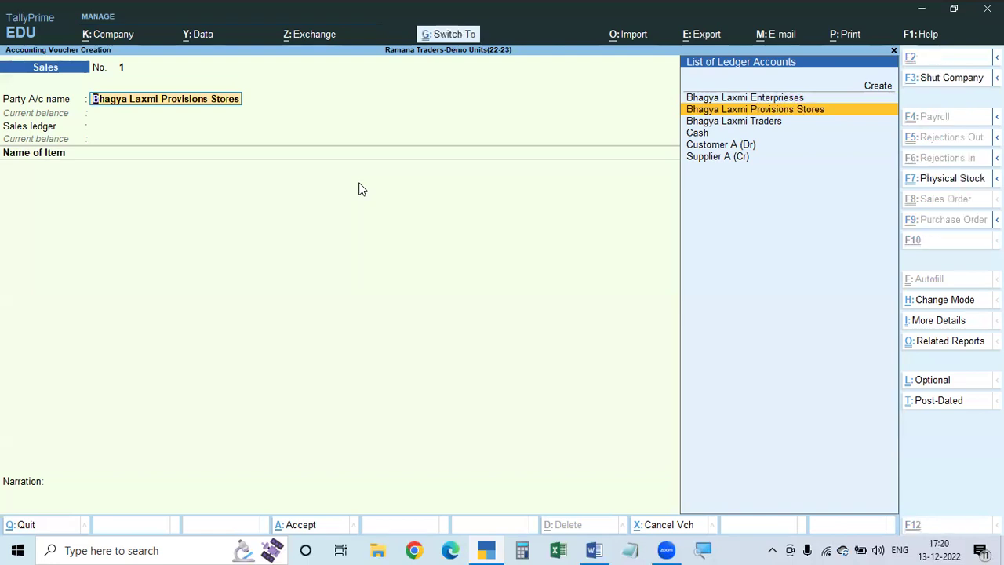
key(ctrl+Return)
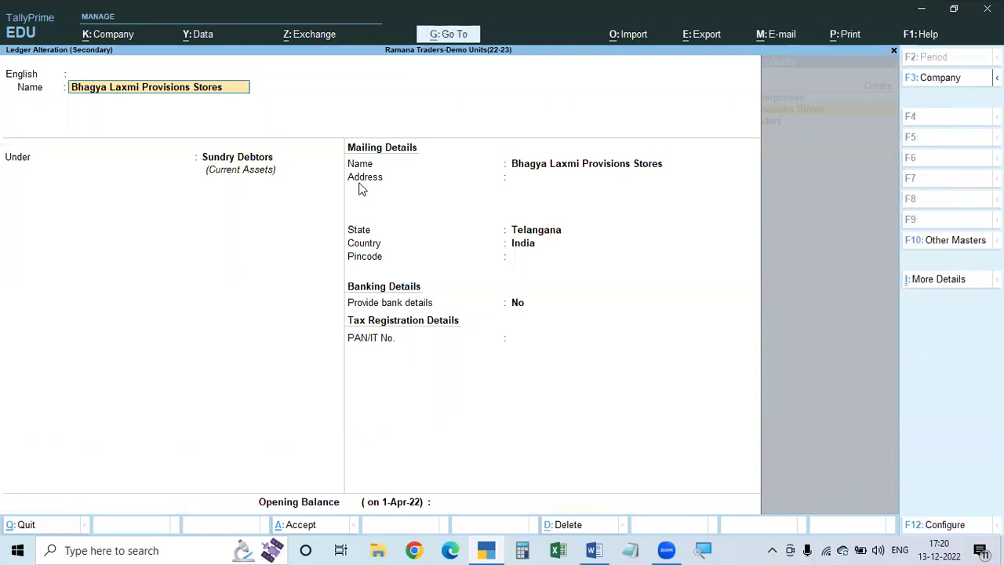
key(Escape)
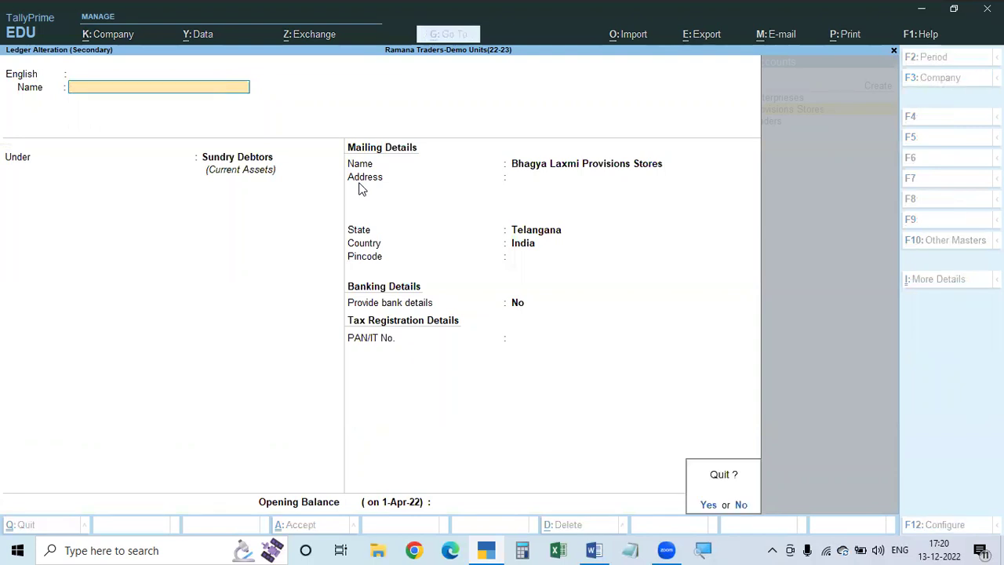
key(y)
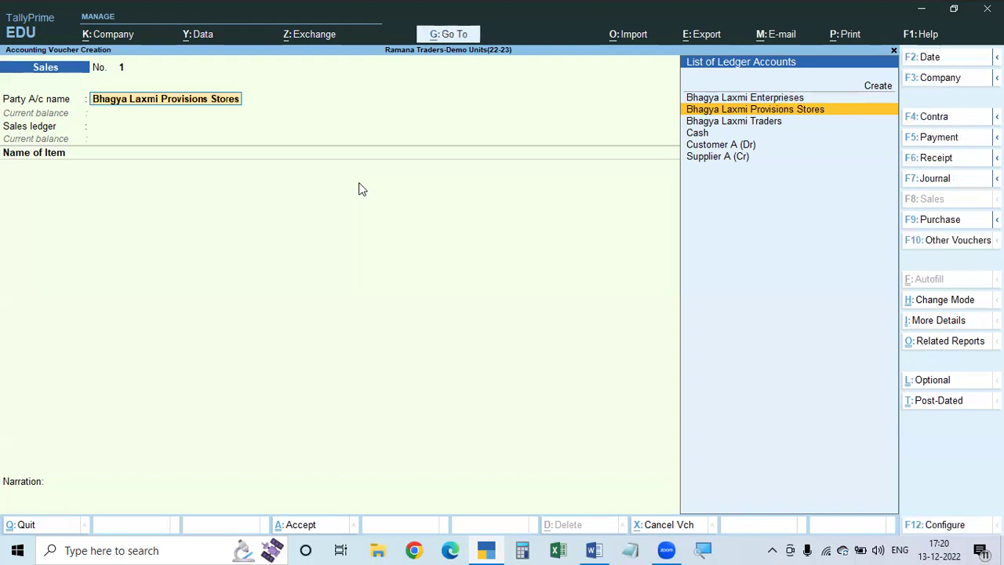
- Open the Bhagya Laxmi Provisions Stores ledger for alteration and configure it to provide name aliases but no language aliases
key(ctrl+Return)
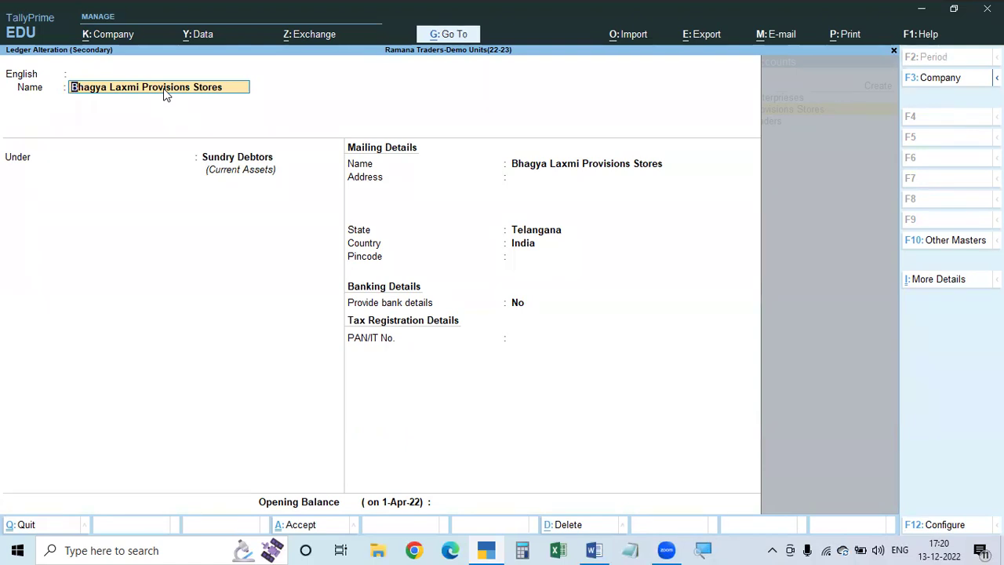
key(F12)
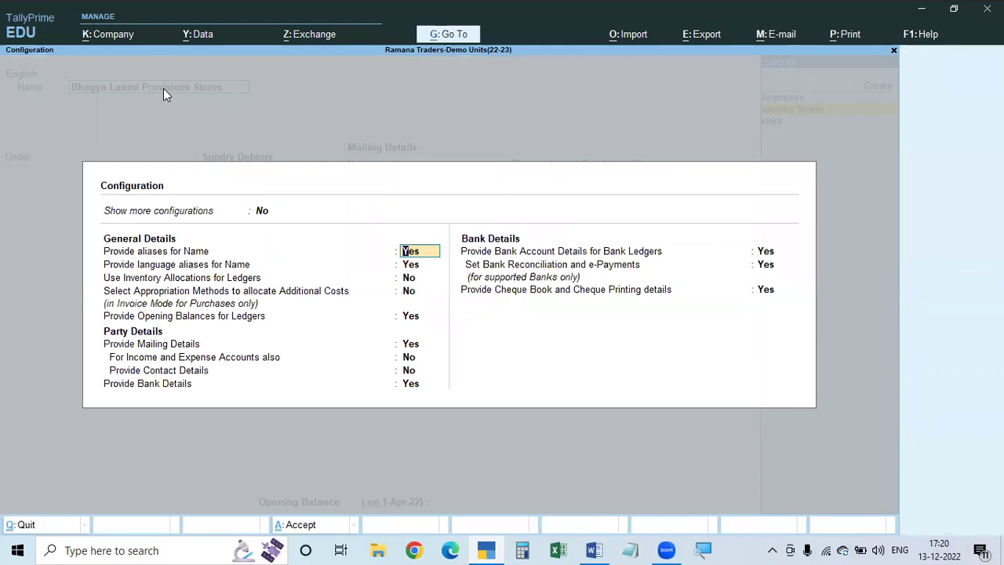
key(n)
key(n)
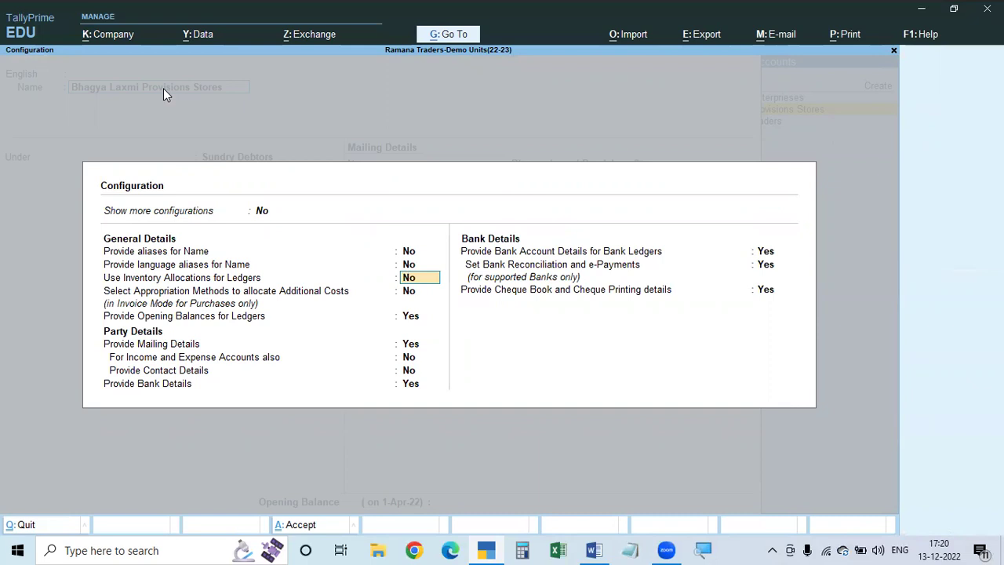
key(Up)
key(Up)
key(y)
key(y)
key(ctrl+a)
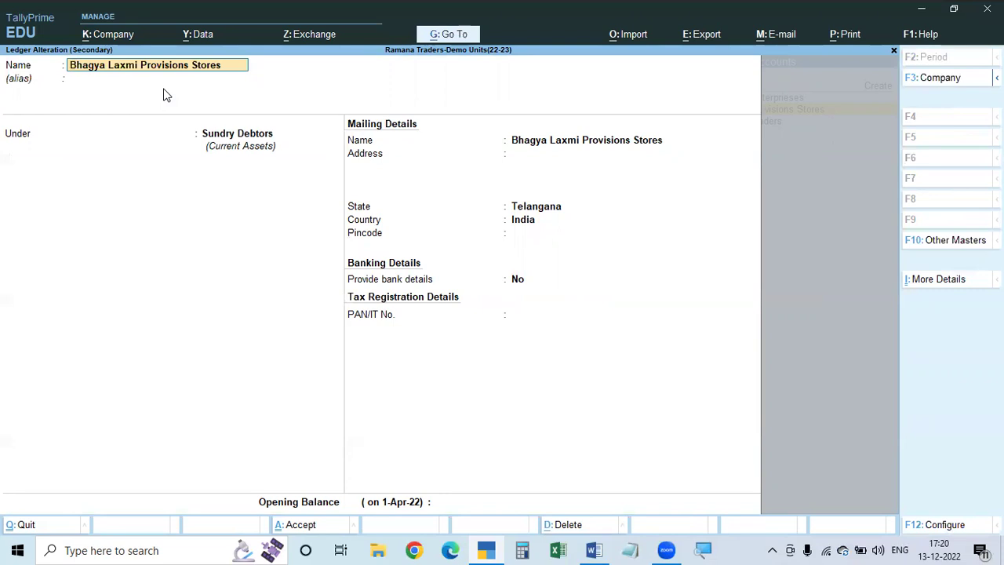
- Enter "Bhasha Shop" as the alias of the Bhagya Laxmi Provisions Stores ledger
key(Return)
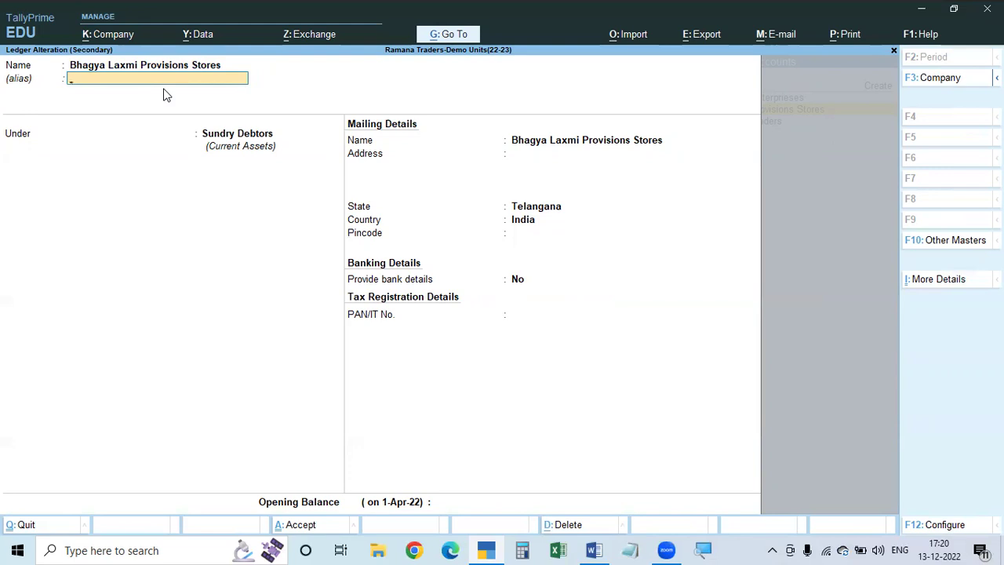
text(Bhasha)
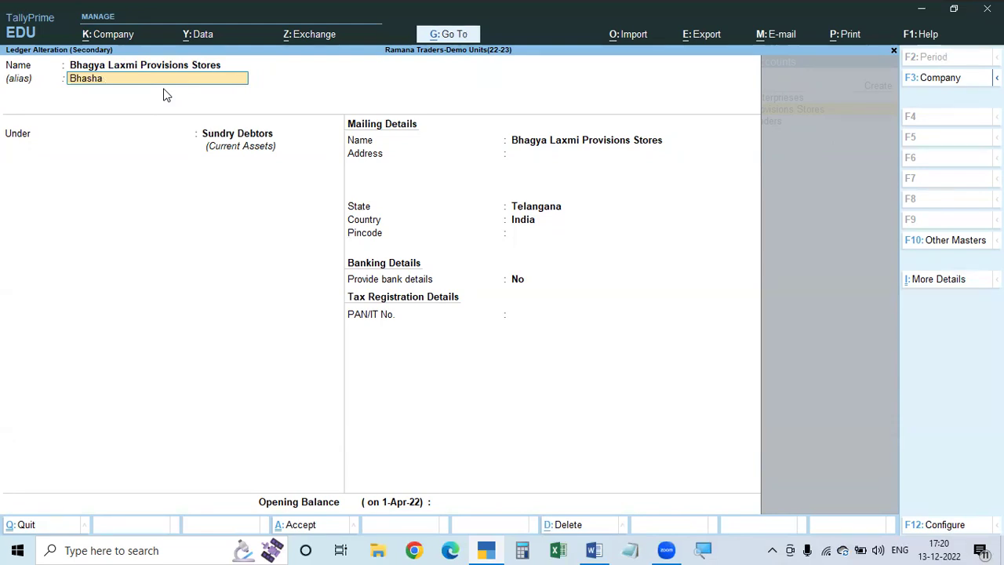
text( Shop)
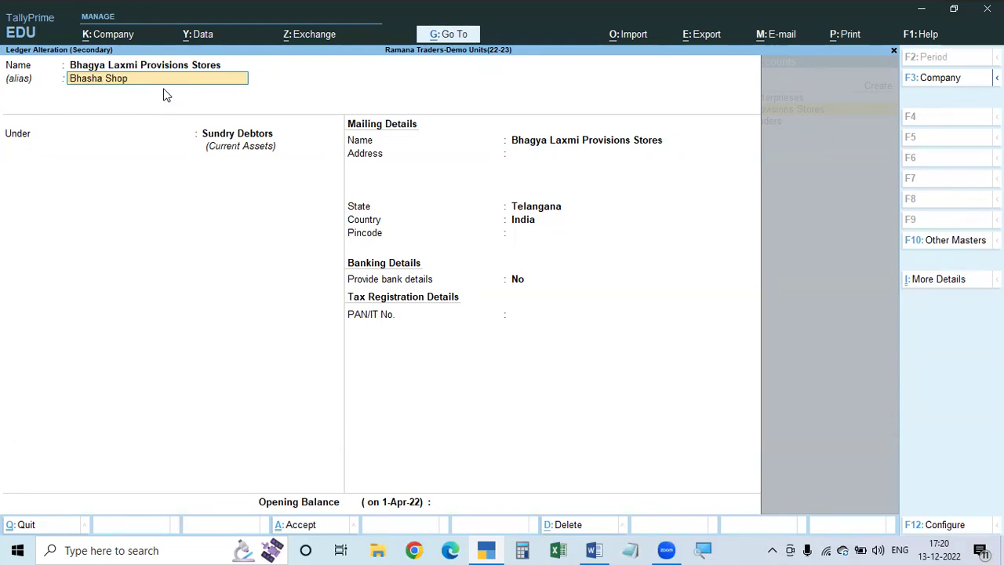
key(Return)
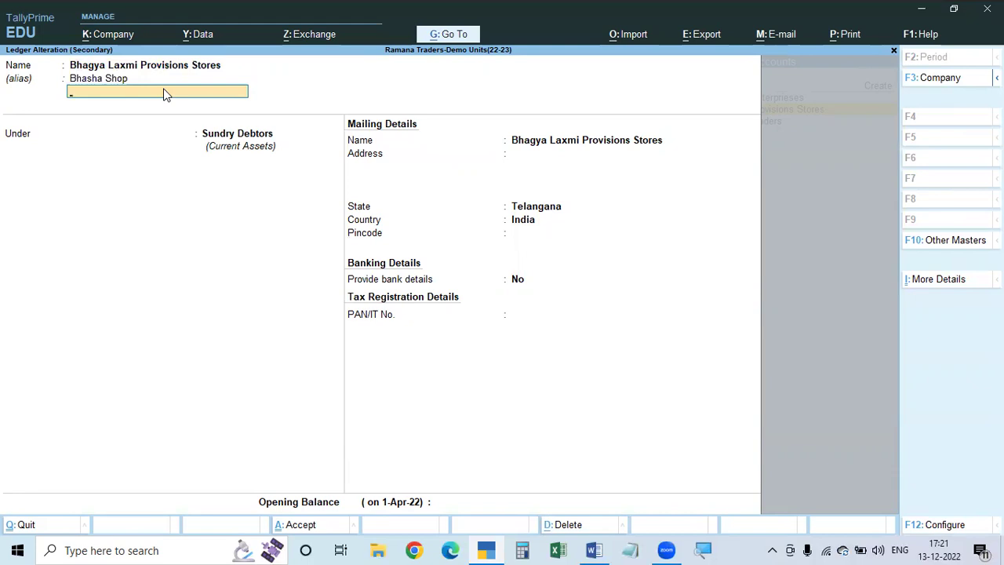
click(84, 83)
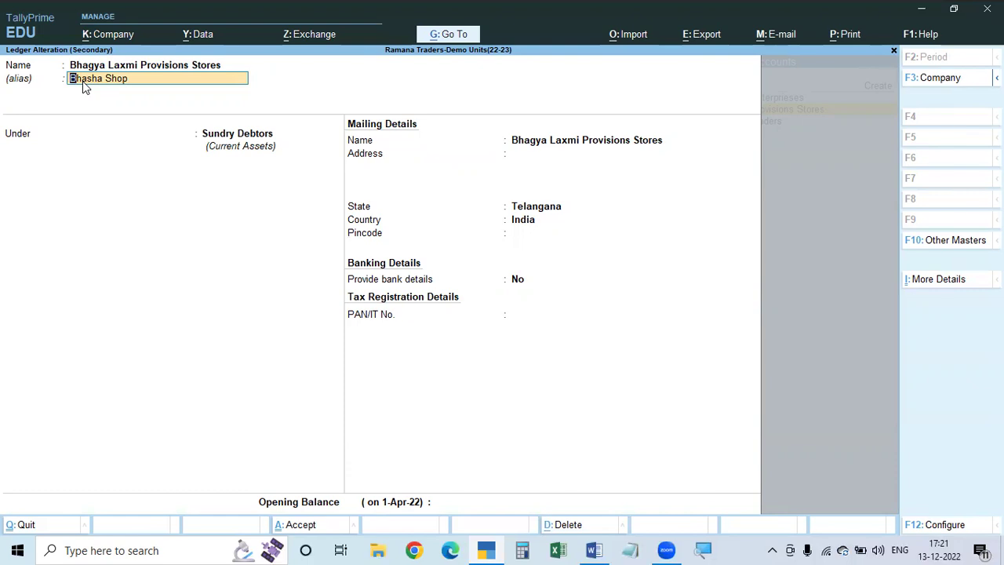
key(Return)
key(ctrl)
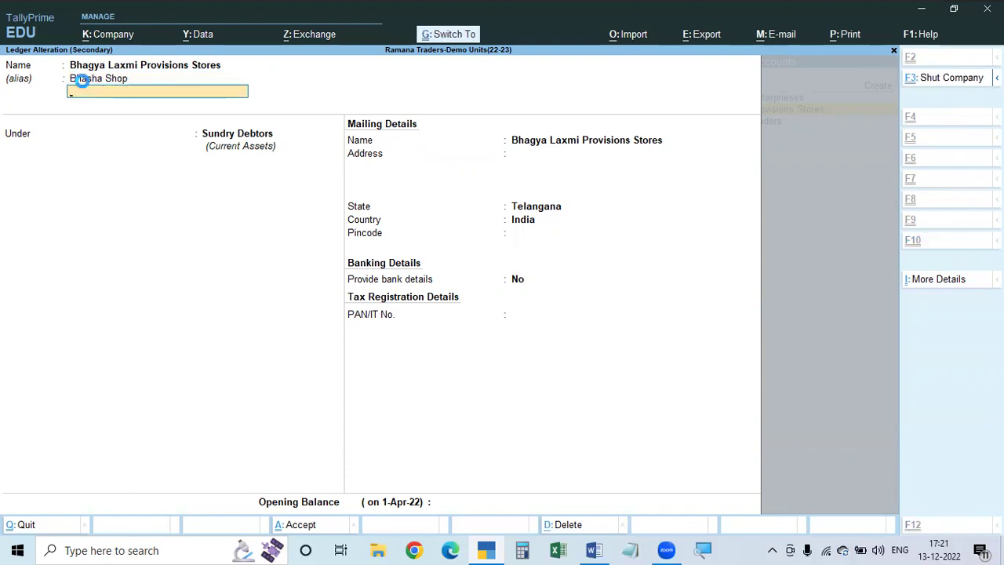
- Save the altered Bhagya Laxmi Provisions Stores ledger and return to an empty party selection in the sales voucher
key(ctrl+a)
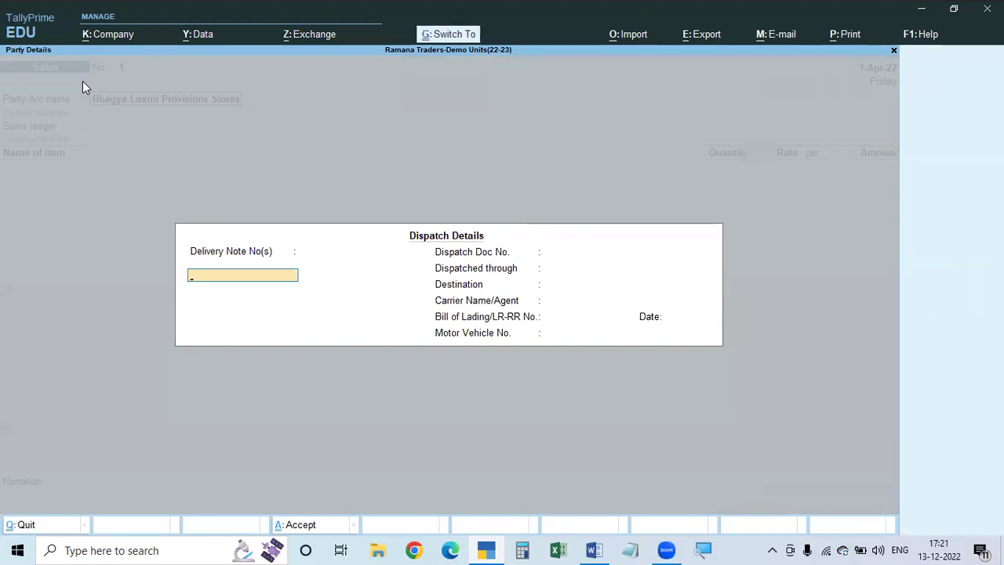
key(ctrl+a)
key(BackSpace)
key(Escape)
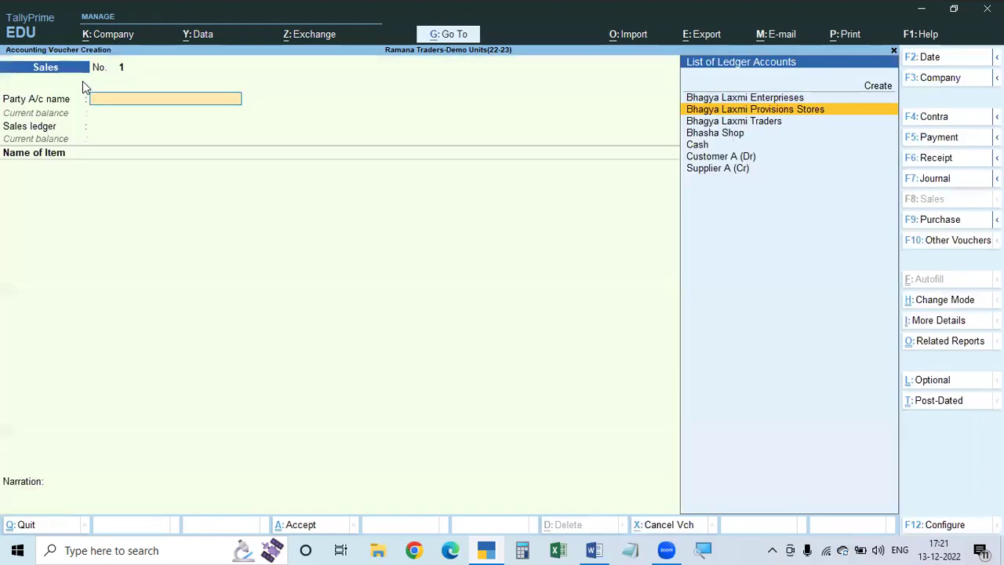
key(Escape)
key(Return)
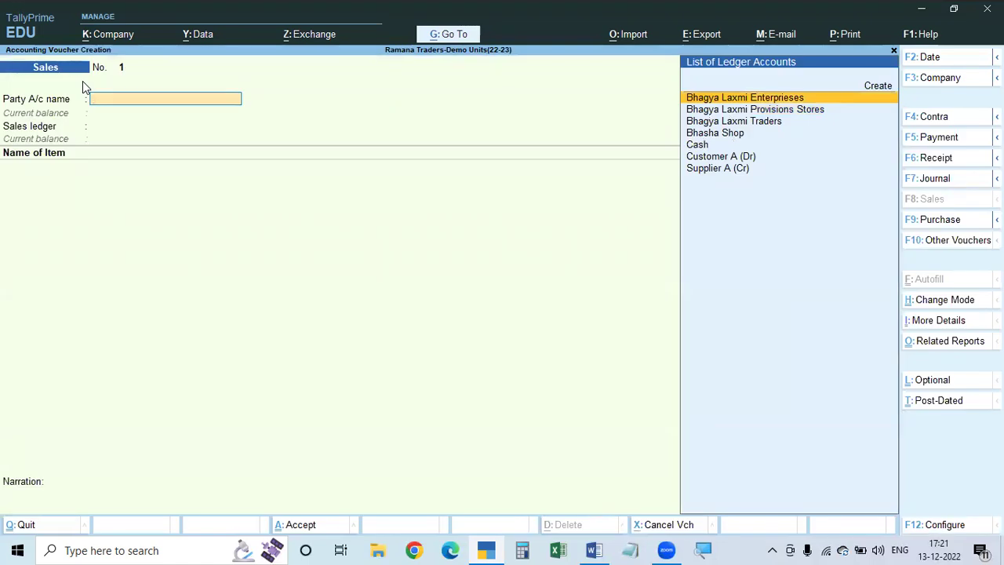
- Pick the party through its alias by filtering for "Bhas", choose Sales Account as the sales ledger, and leave the voucher unsaved
text(Bhas)
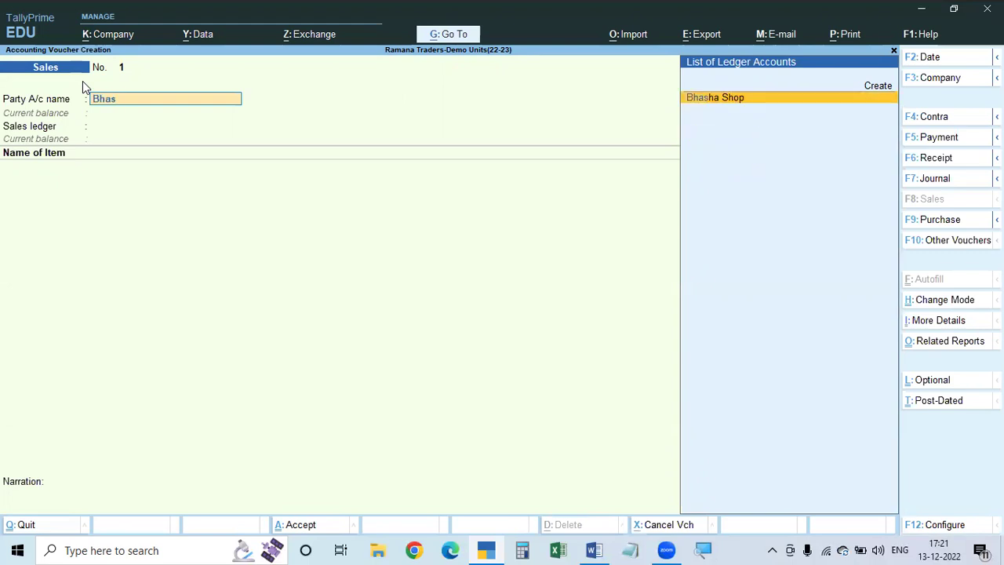
key(Return)
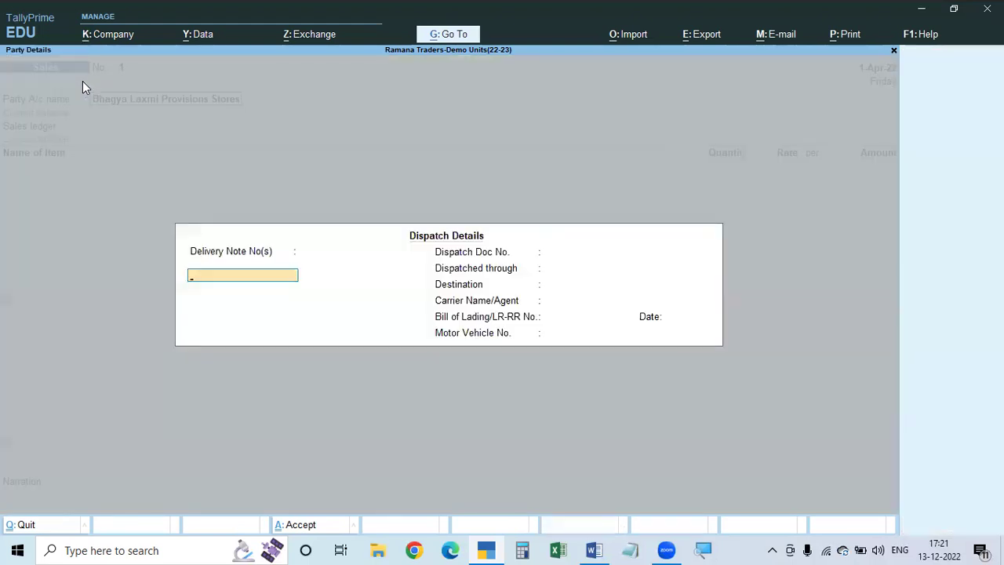
key(ctrl+a)
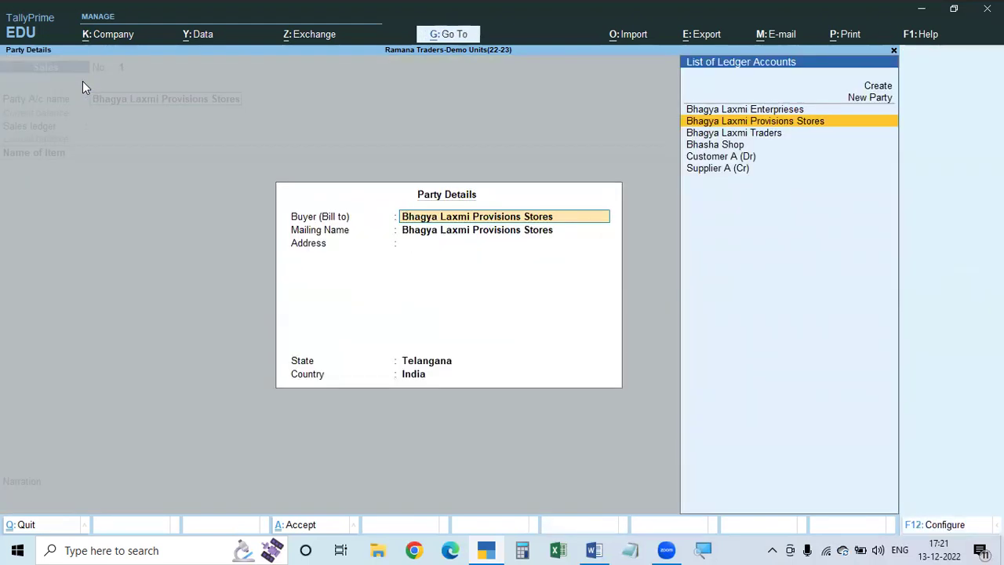
key(Return)
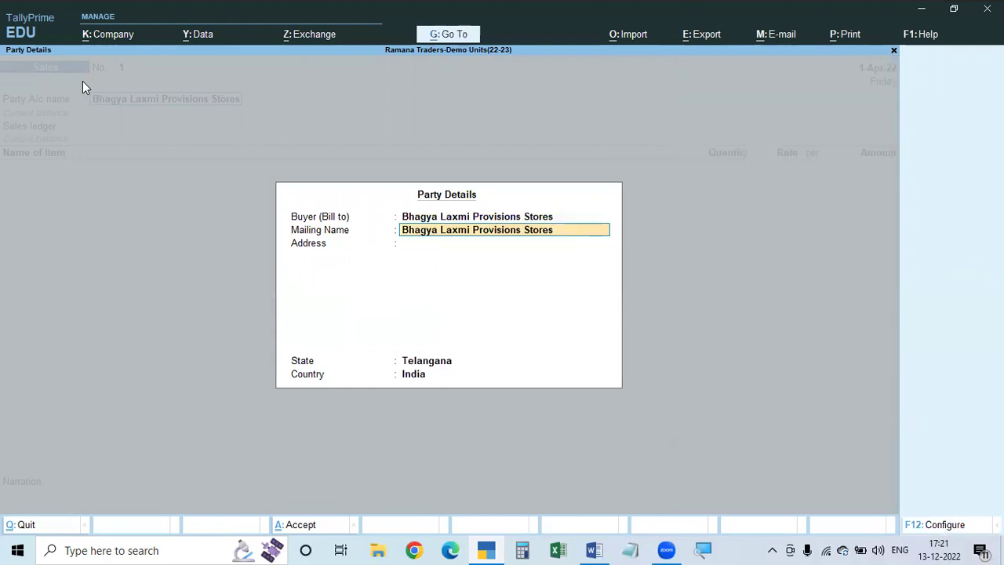
key(ctrl+a)
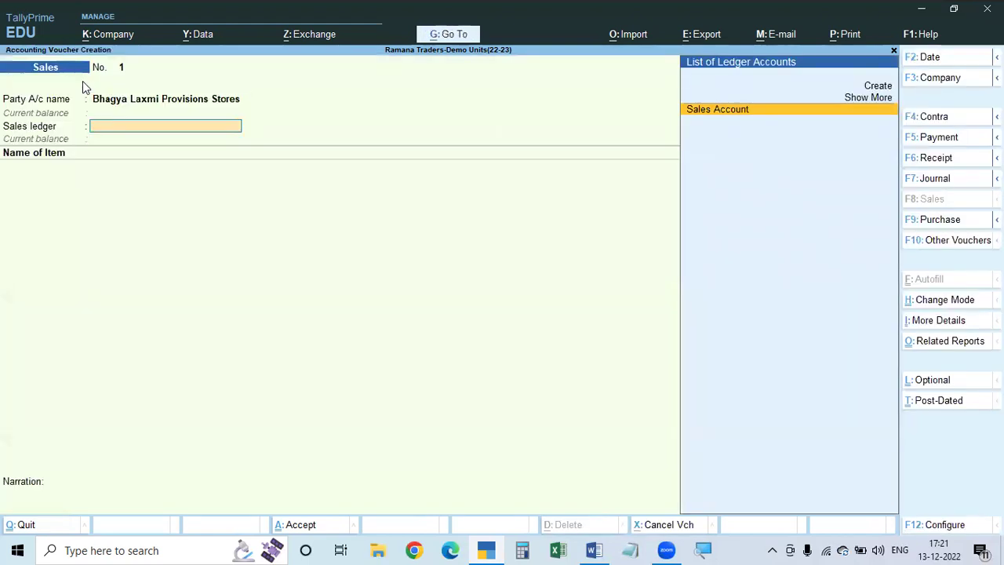
key(Return)
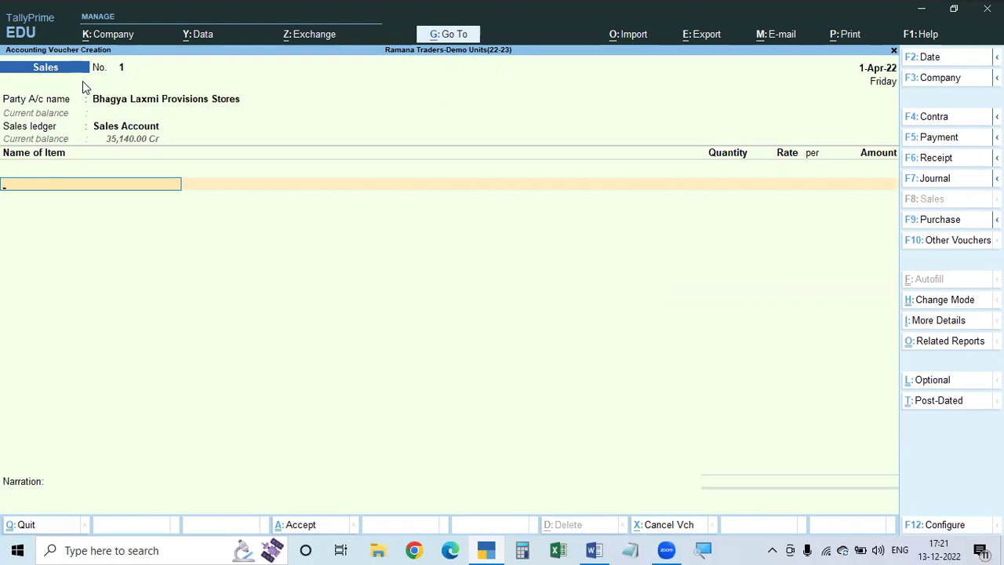
key(Escape)
key(Escape)
key(Escape)
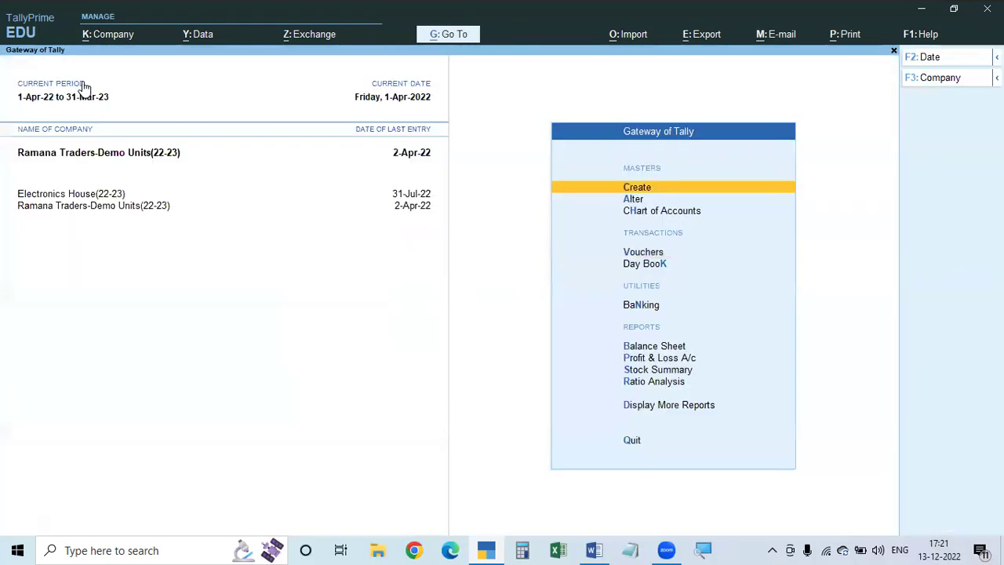
key(Escape)
key(Escape)
key(Down)
key(Down)
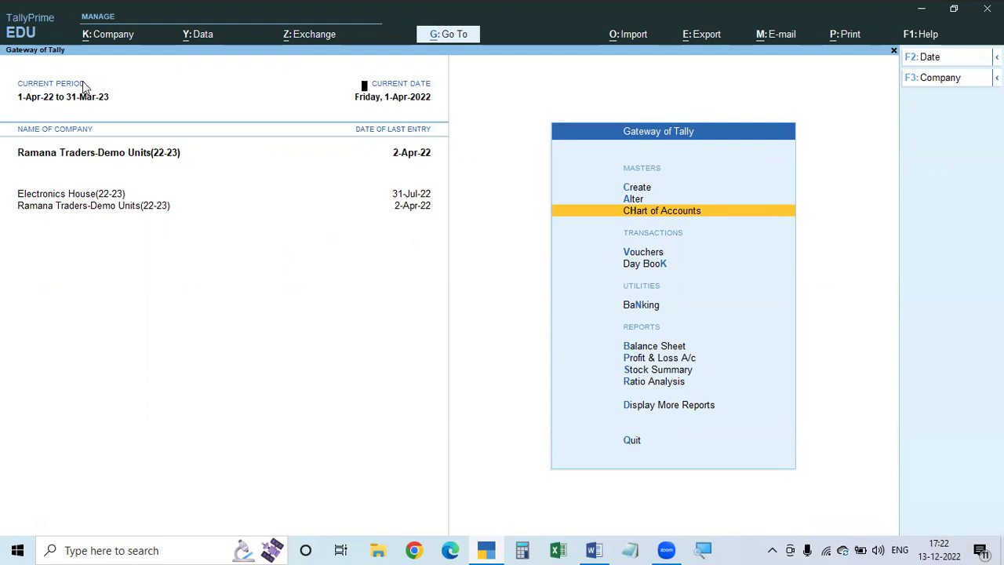
key(Return)
key(Up)
key(Escape)
key(Up)
key(Up)
key(Escape)
key(Escape)
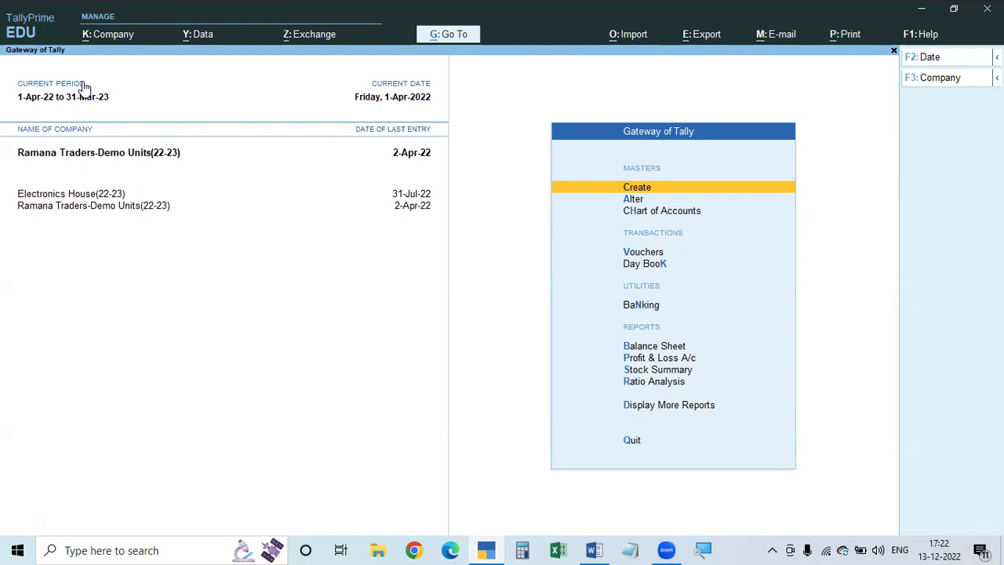
- Open the Bhagya Laxmi Provisions Stores ledger for alteration from the ledger masters
key(Down)
key(Return)
key(Down)
key(Return)
key(Down)
key(Return)
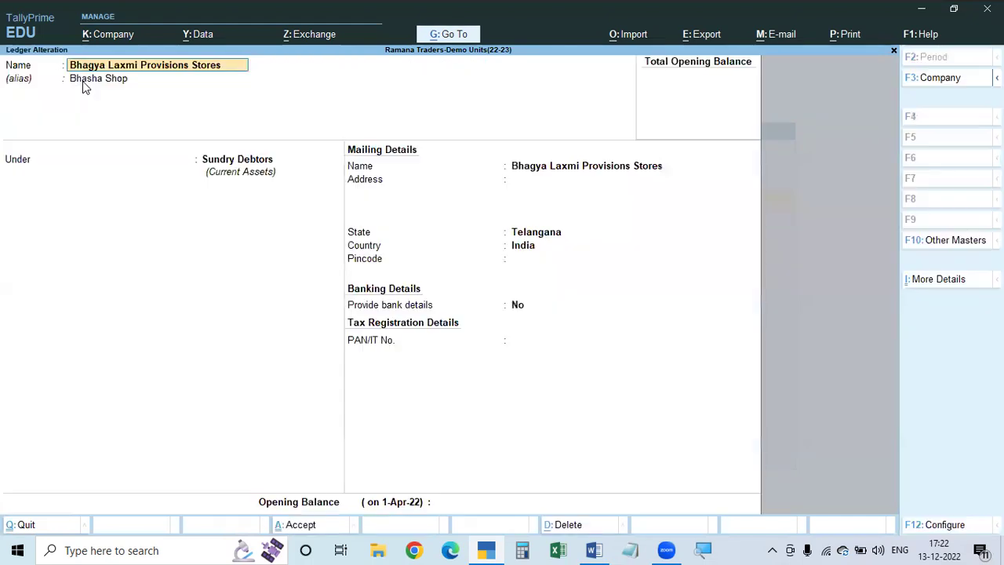
- Add "BLP" as a second alias below Bhasha Shop and save the ledger
key(Return)
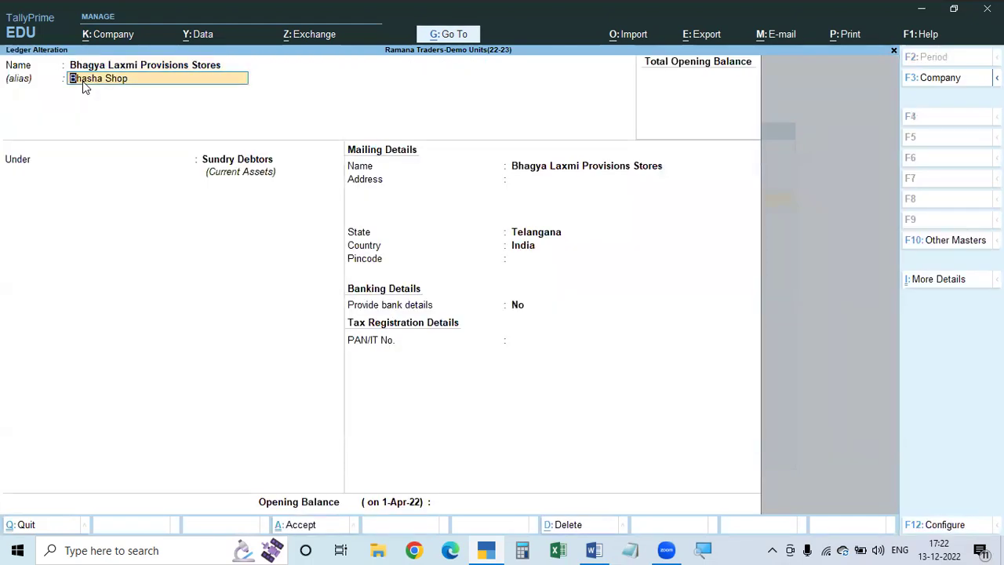
key(Return)
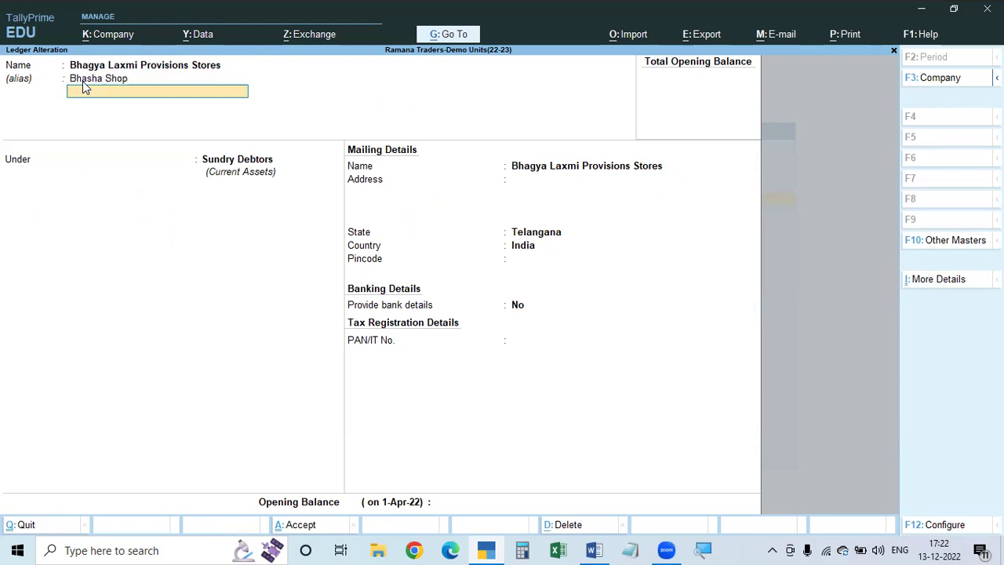
text(BLPS)
key(BackSpace)
text(P)
key(Return)
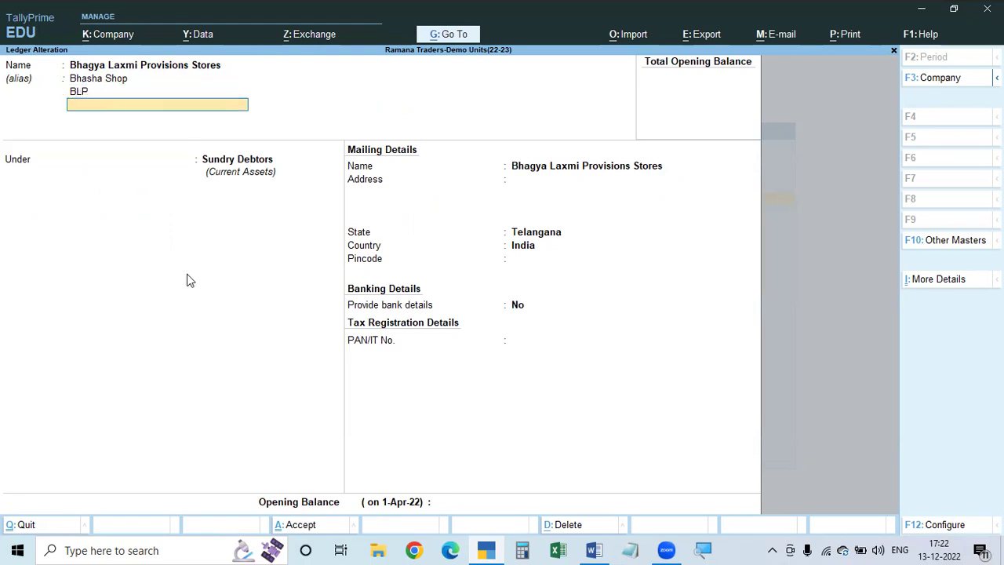
key(ctrl+a)
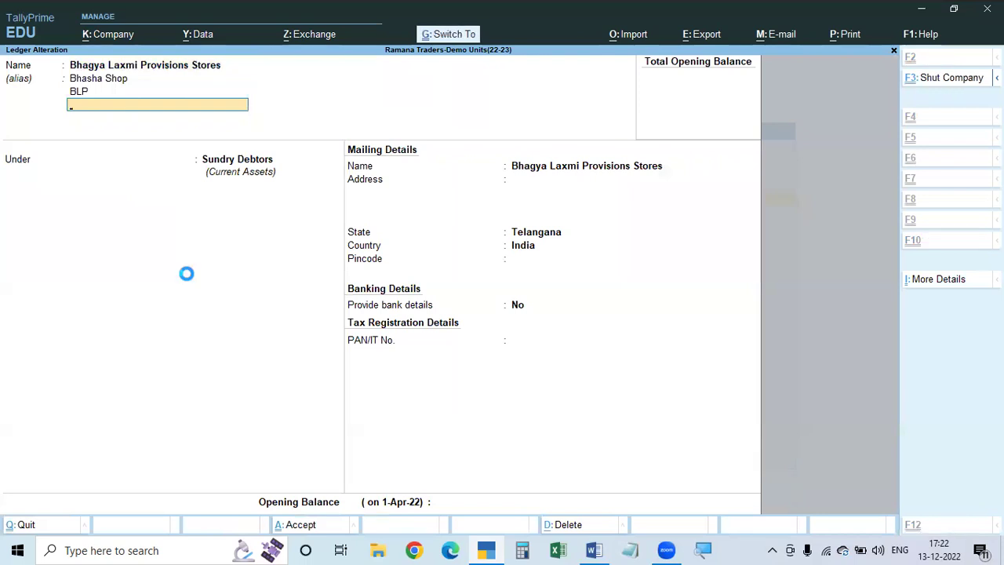
- Start a new sales voucher and filter the party accounts by "BHAS"
key(Escape)
key(Escape)
key(n)
key(v)
key(F8)
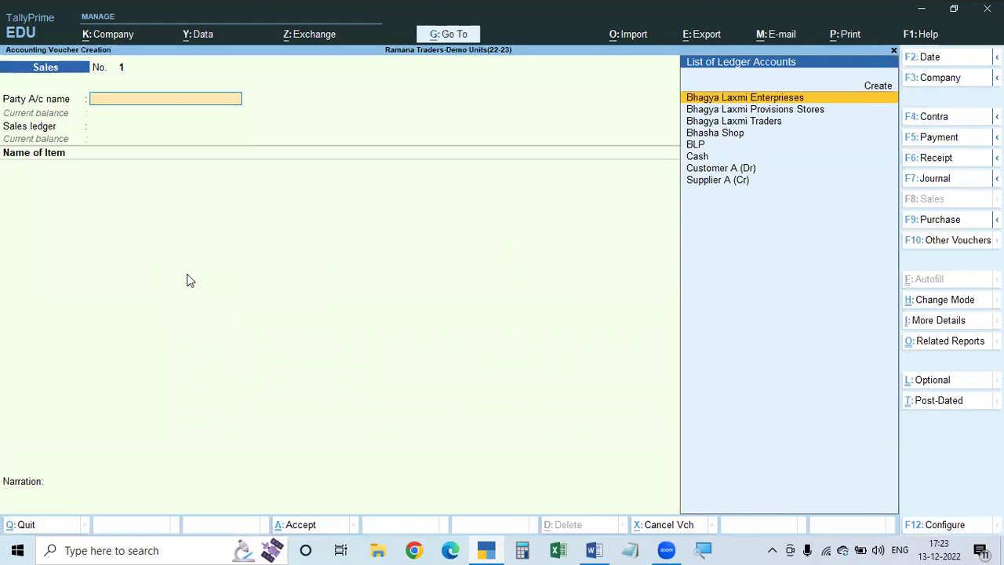
text(BHAS)
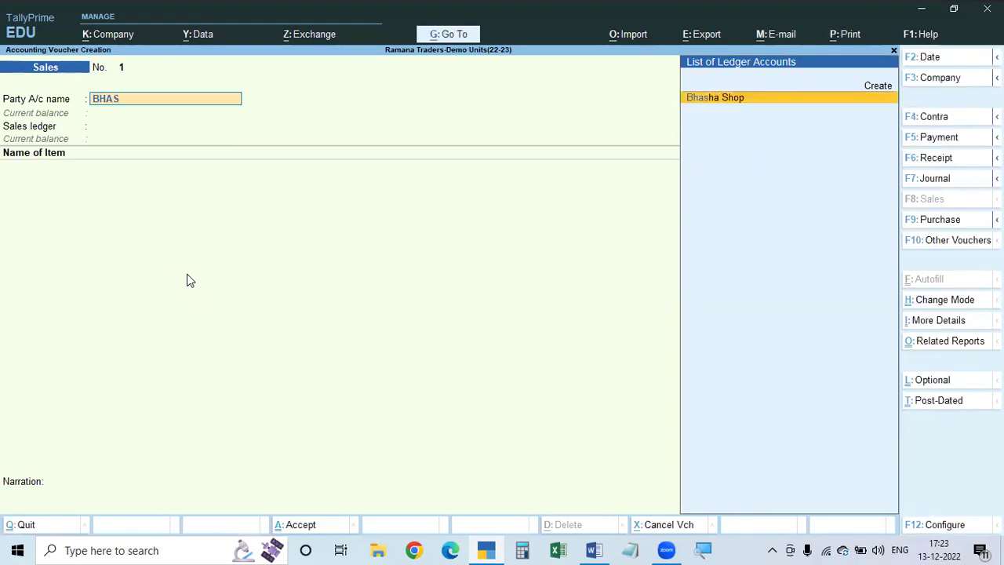
- Pick the party through its alias "BLP" instead, choose Sales Account as the sales ledger, and leave the voucher unsaved
key(BackSpace)
key(BackSpace)
key(BackSpace)
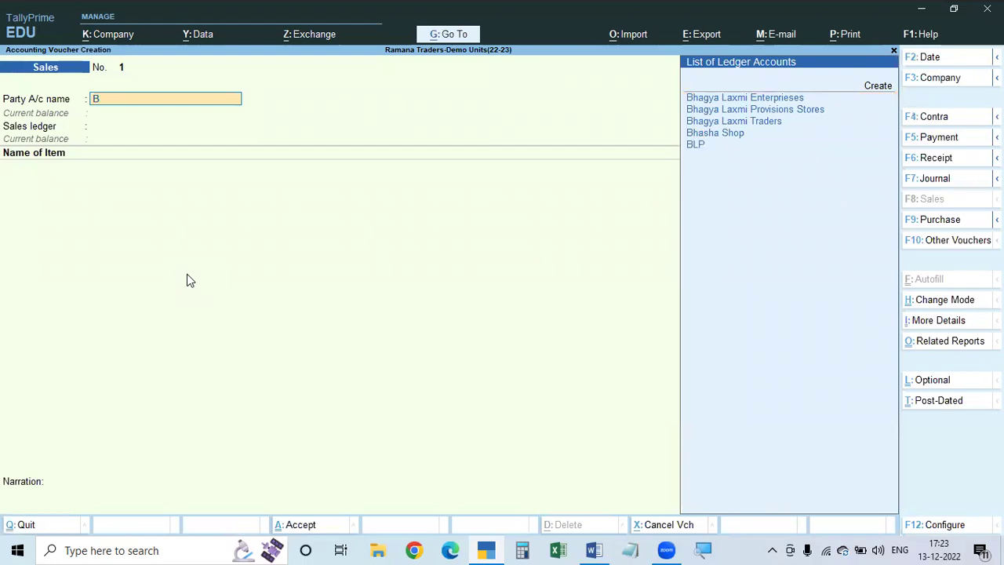
text(LP)
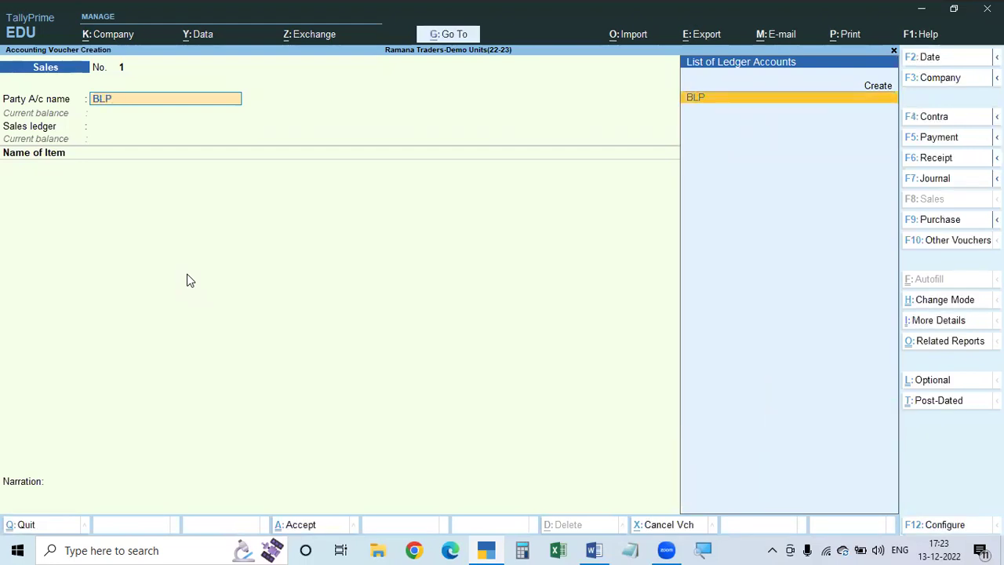
key(Return)
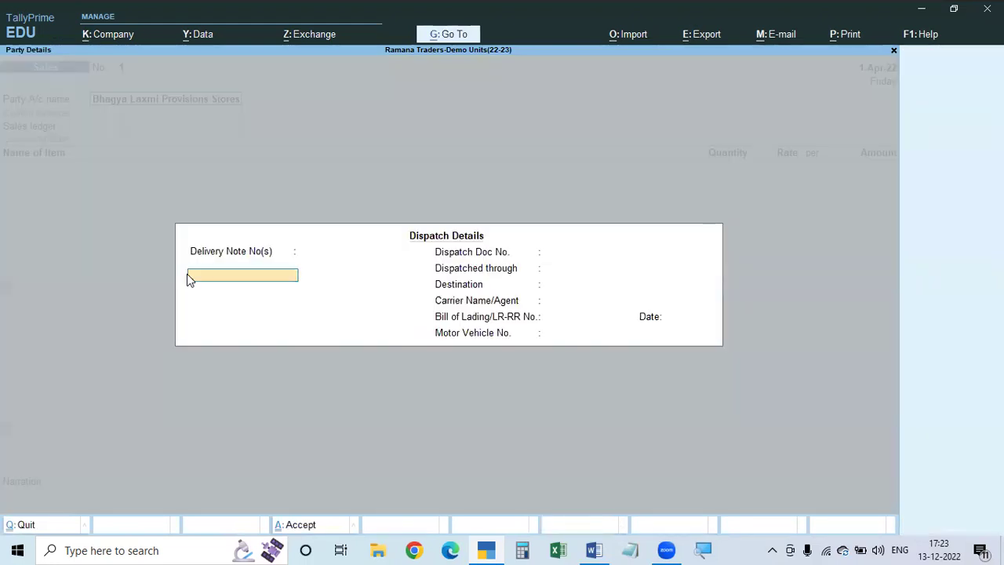
key(Escape)
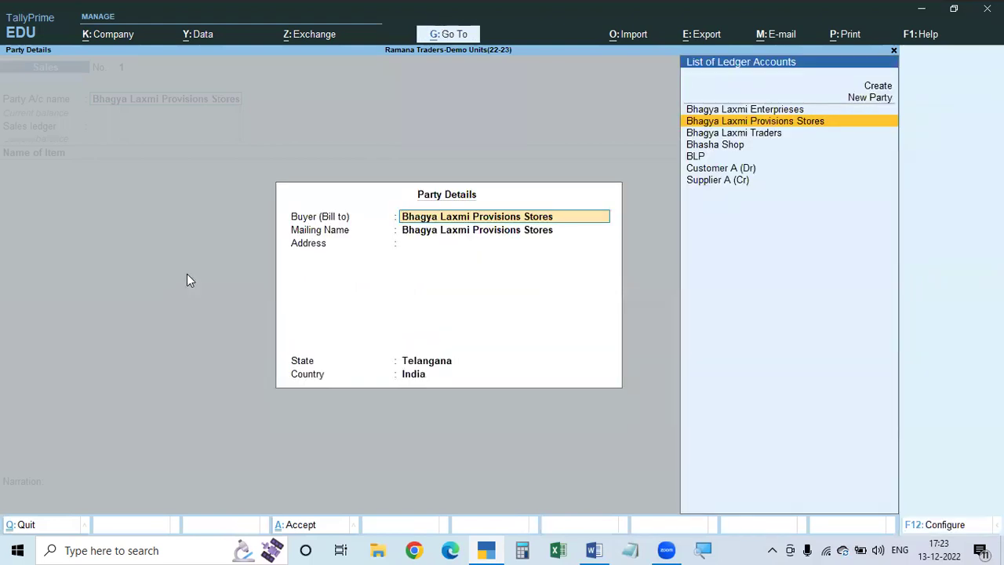
key(ctrl+a)
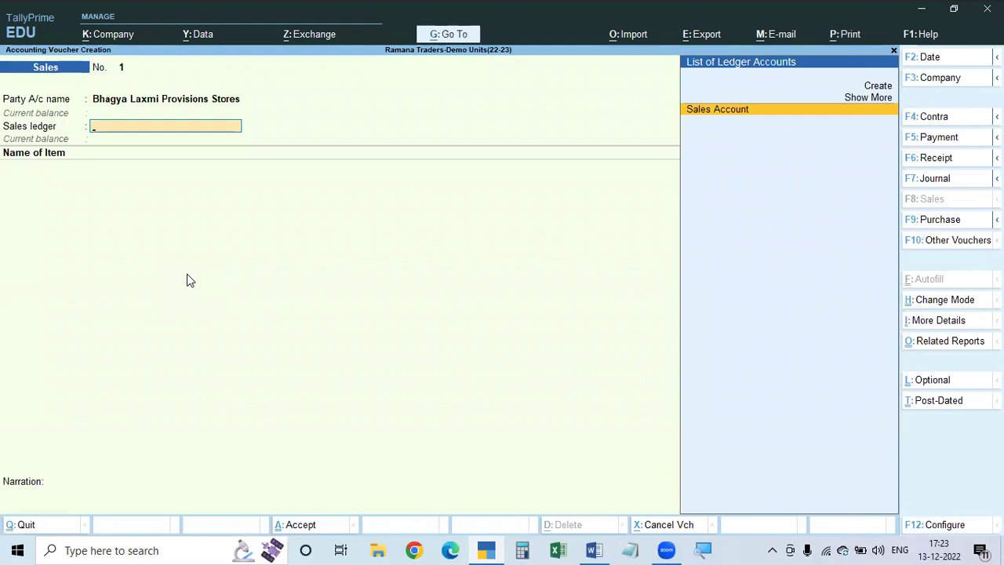
key(Return)
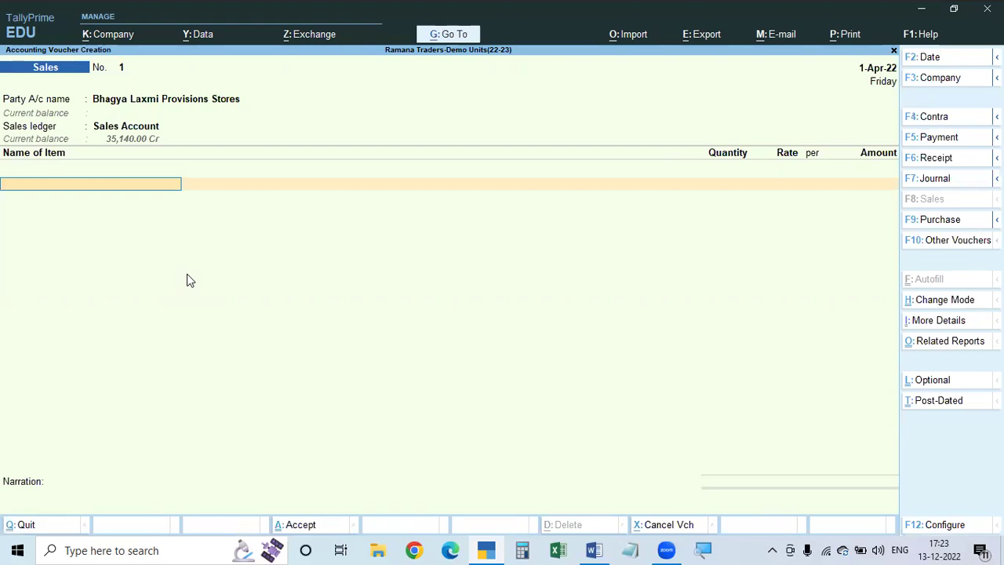
key(Escape)
key(Return)
key(Escape)
key(Escape)
key(Escape)
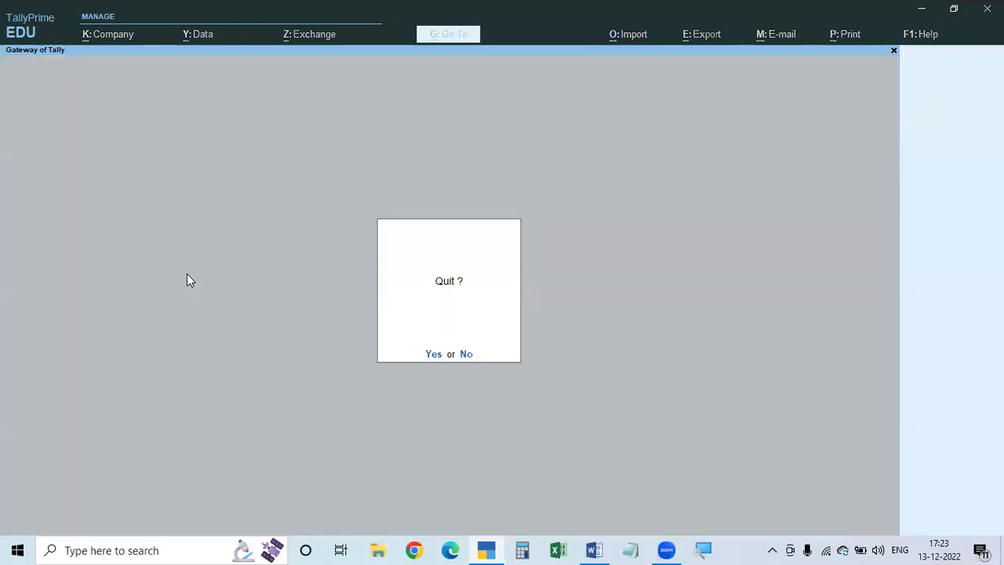
key(Escape)
- Reopen the Bhagya Laxmi Provisions Stores ledger for alteration, review its alias entries, and leave it unchanged
key(Down)
key(Return)
key(Down)
key(Return)
key(Down)
key(Return)
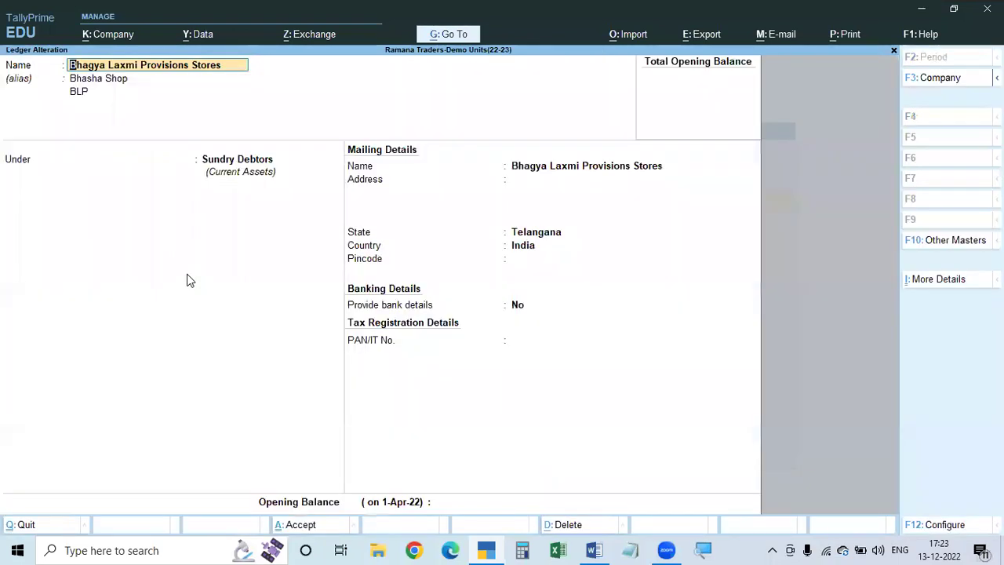
key(Return)
key(Return)
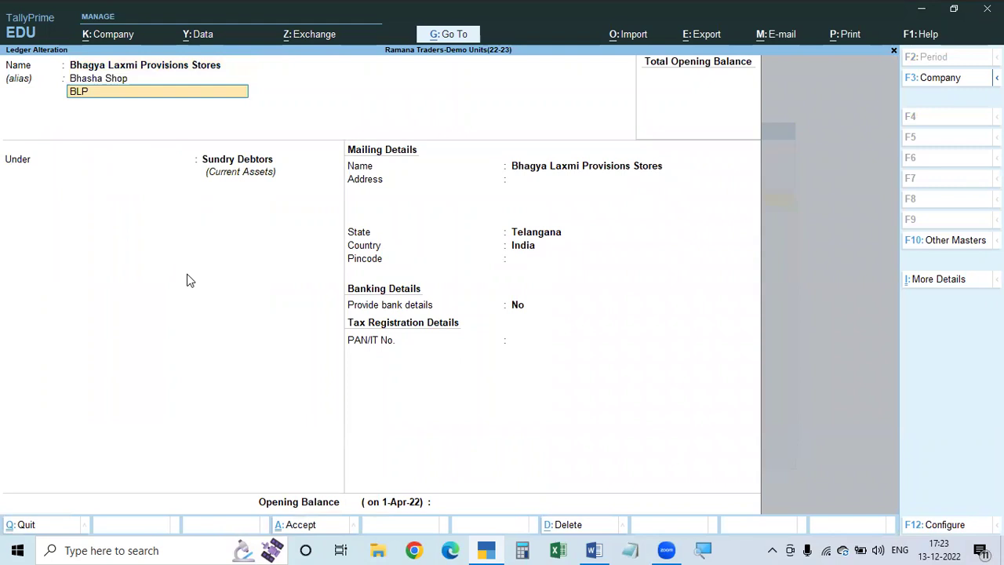
key(Return)
key(Up)
key(Up)
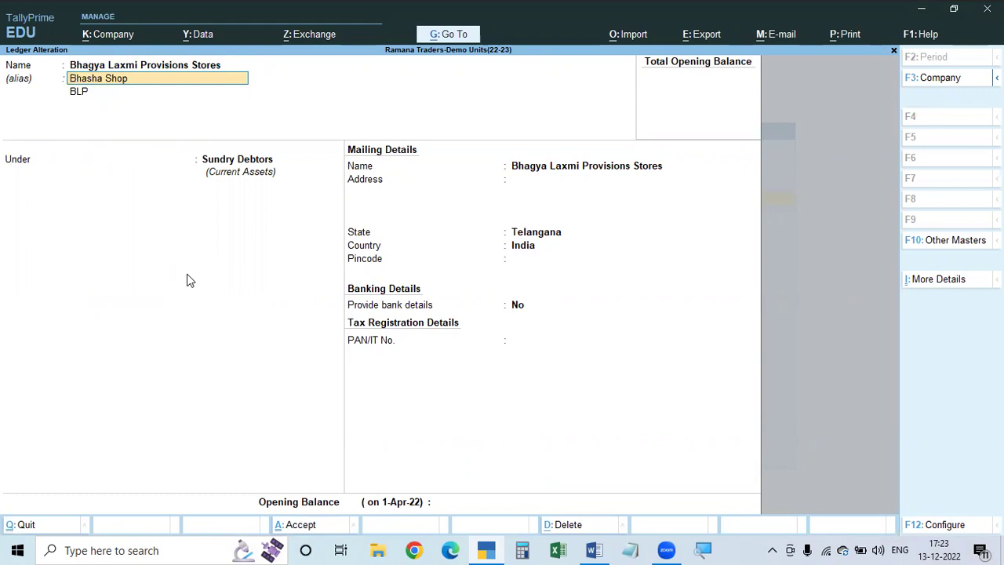
key(Escape)
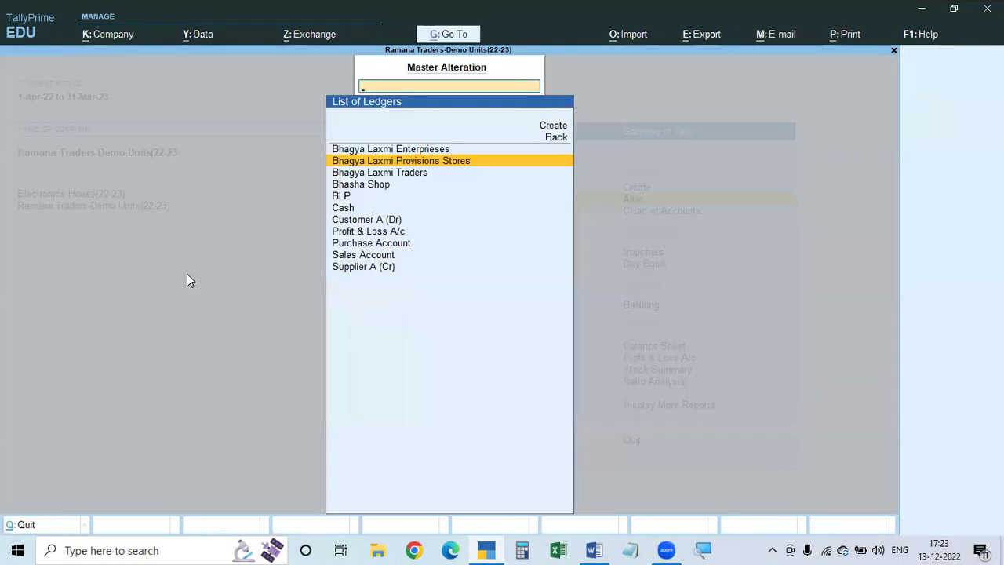
- Look through the similarly named Bhagya Laxmi ledgers in the list of ledgers available for alteration
key(BackSpace)
key(Return)
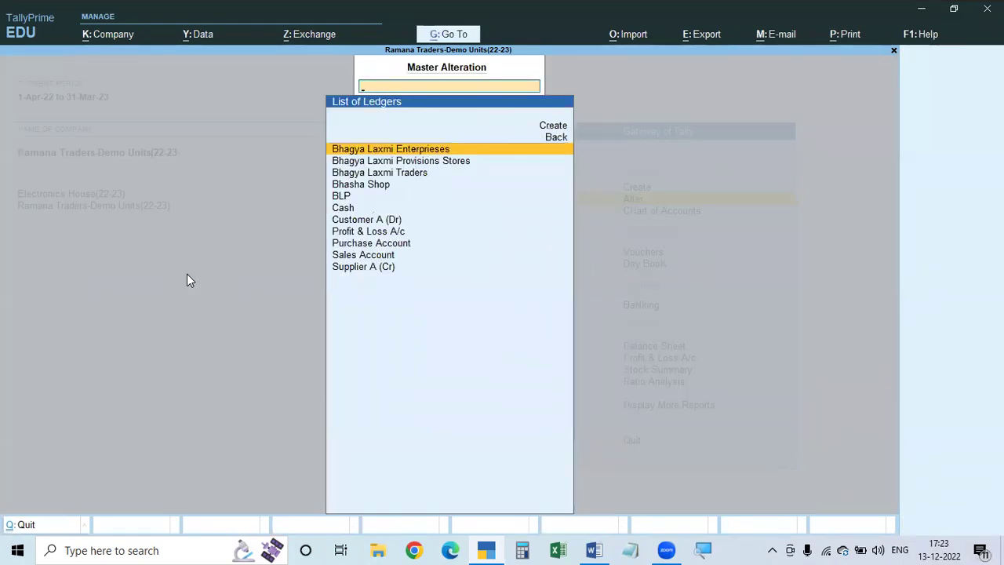
key(Down)
key(Down)
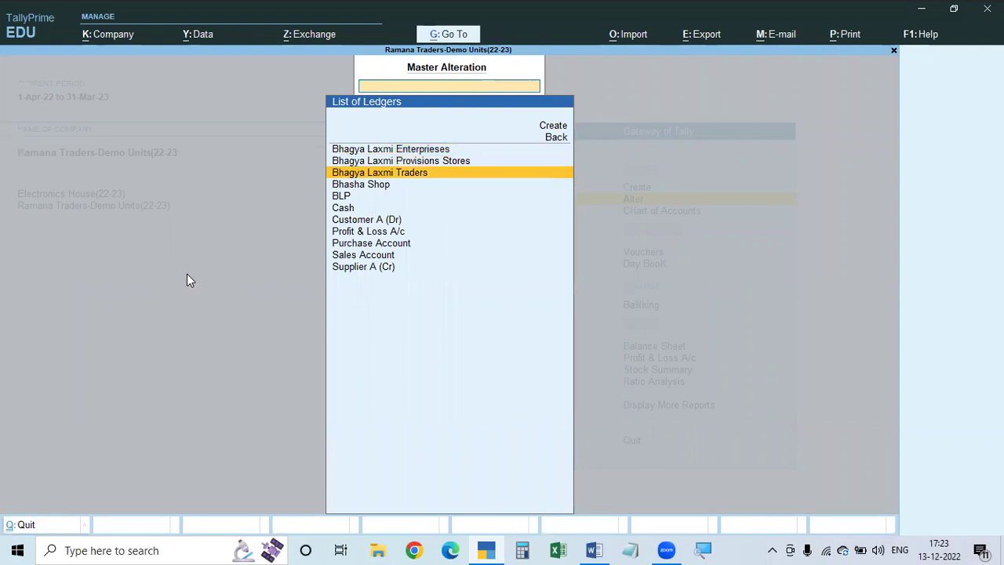
key(Up)
key(Up)
key(Down)
key(Down)
key(Up)
key(Up)
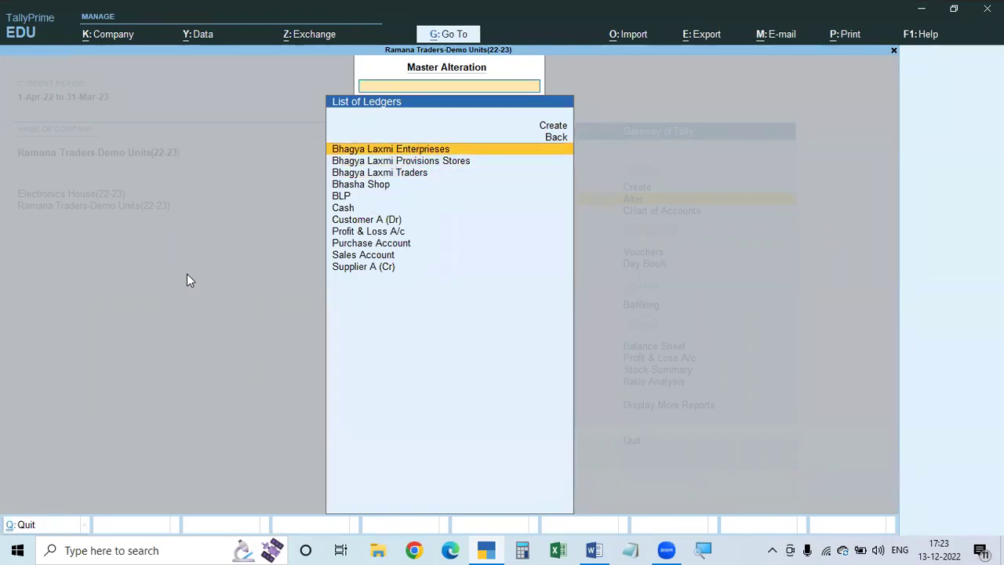
key(Down)
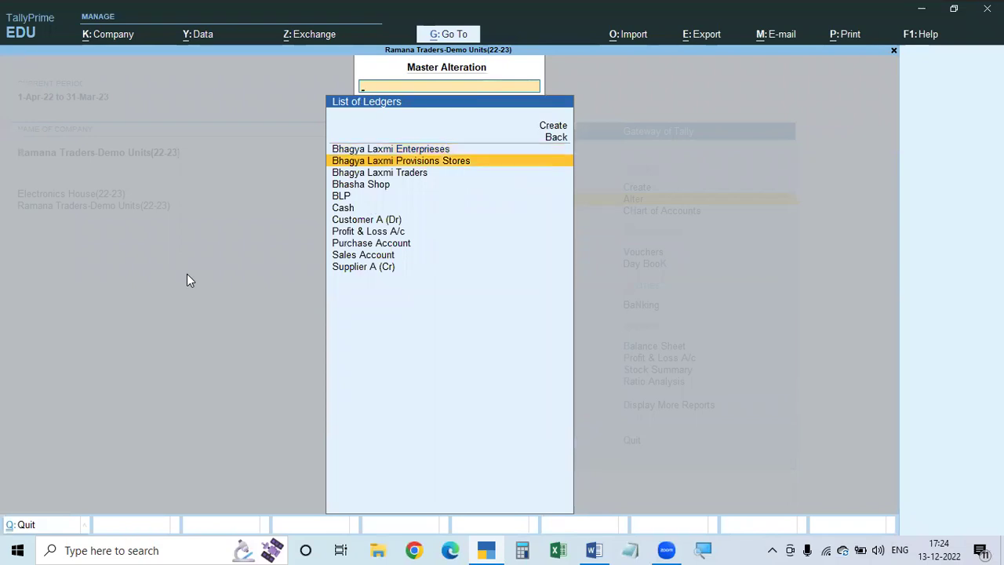
key(Up)
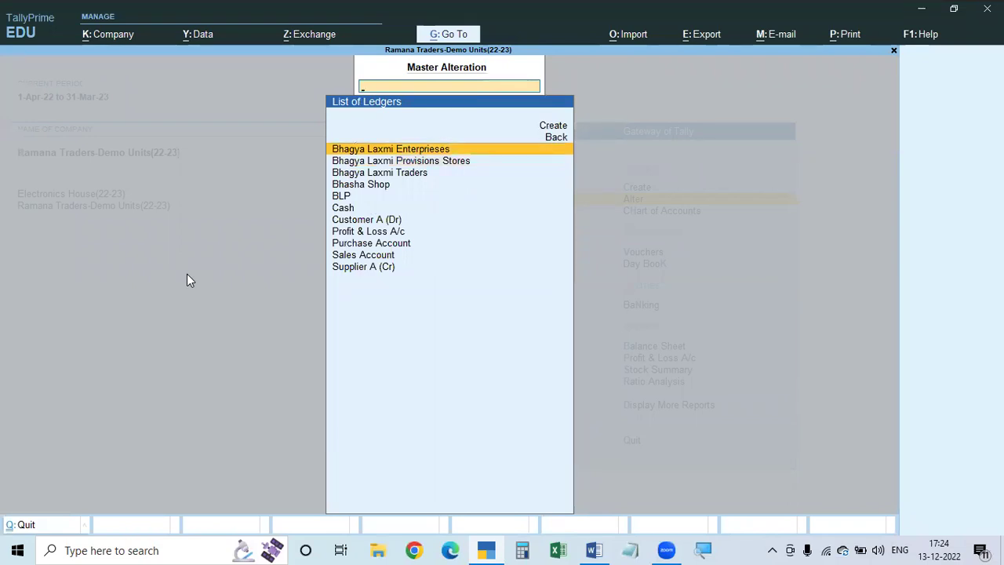
- Compare the Bhagya Laxmi ledgers in the alteration list once more and return to the Gateway of Tally
key(Down)
key(Up)
key(Down)
key(Down)
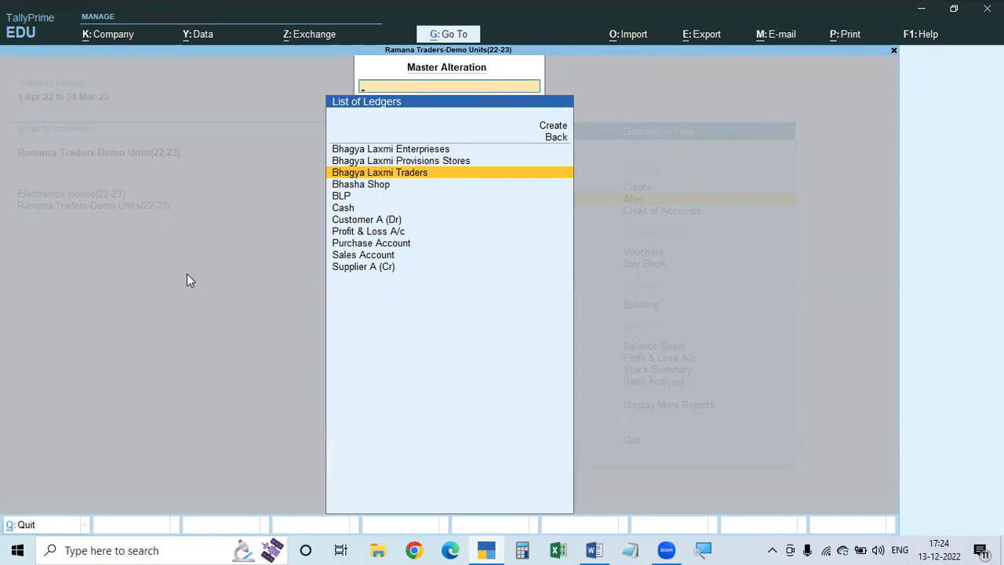
key(Escape)
key(Escape)
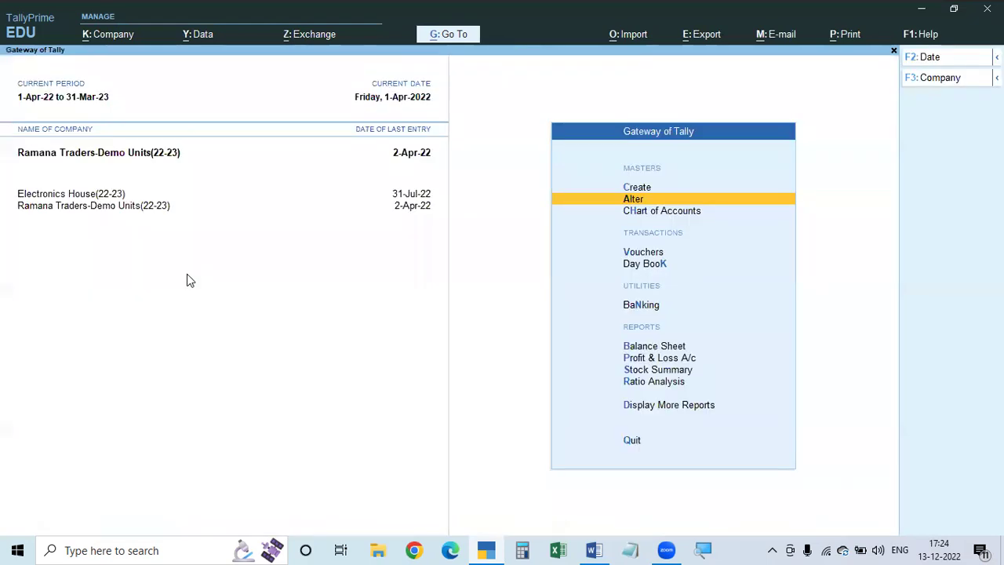
key(Escape)
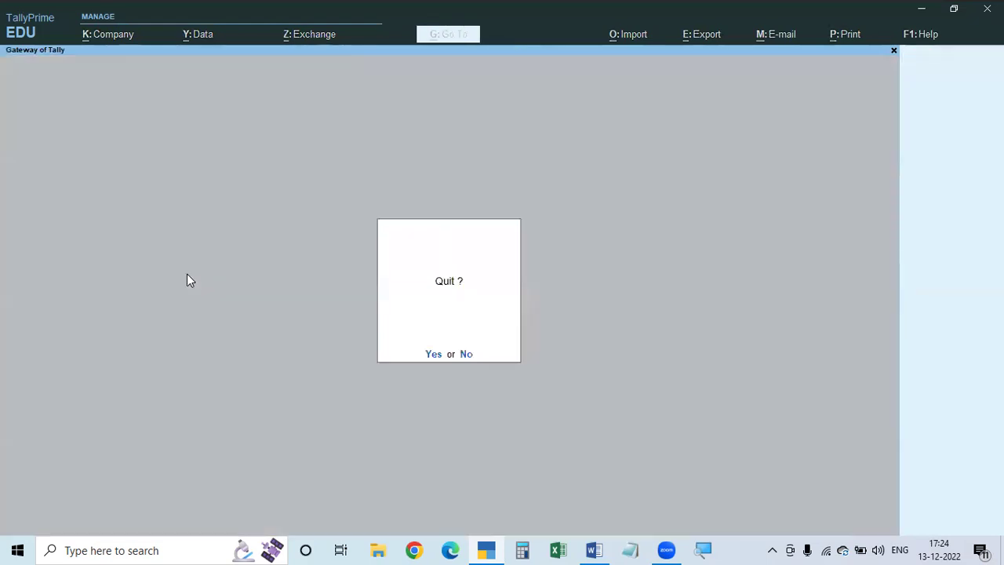
key(Escape)
- Start creating a new ledger and set Provide aliases for Name to No in the ledger configuration
key(Up)
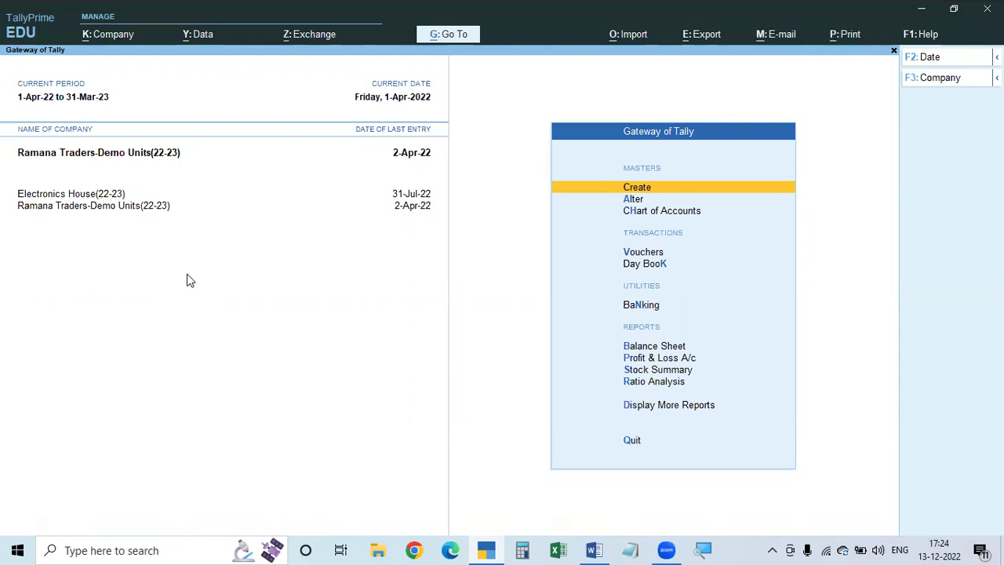
key(Return)
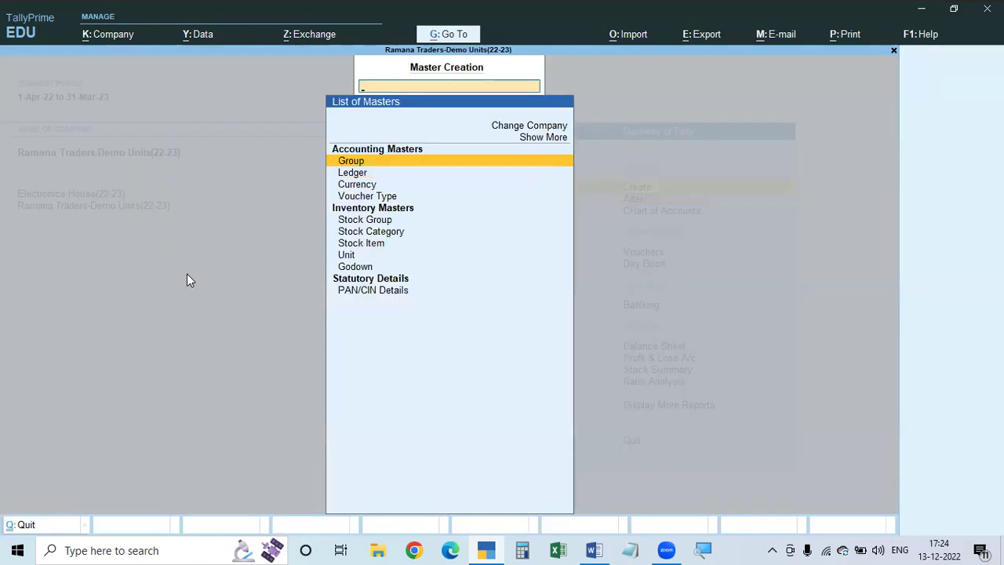
key(Down)
key(Return)
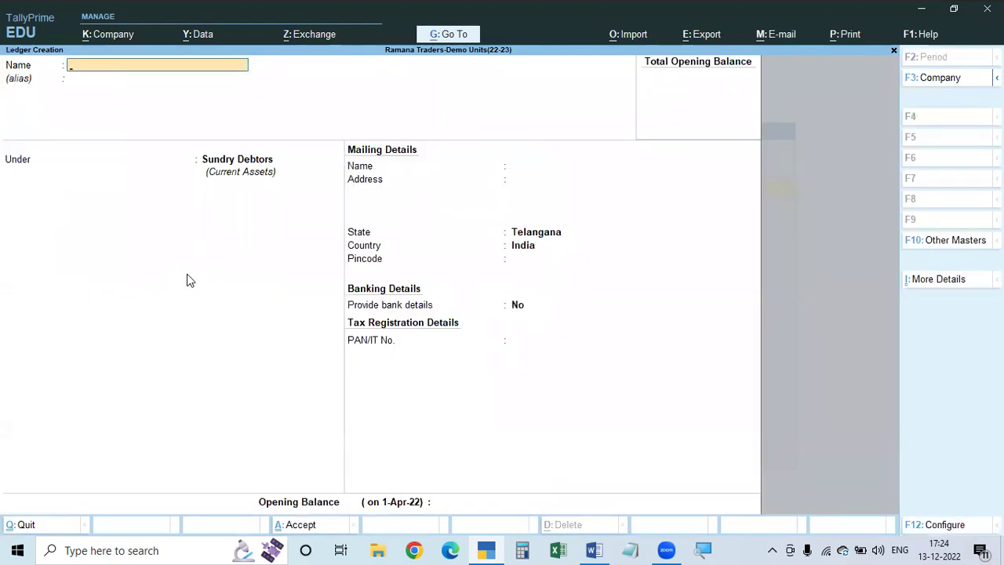
key(F11)
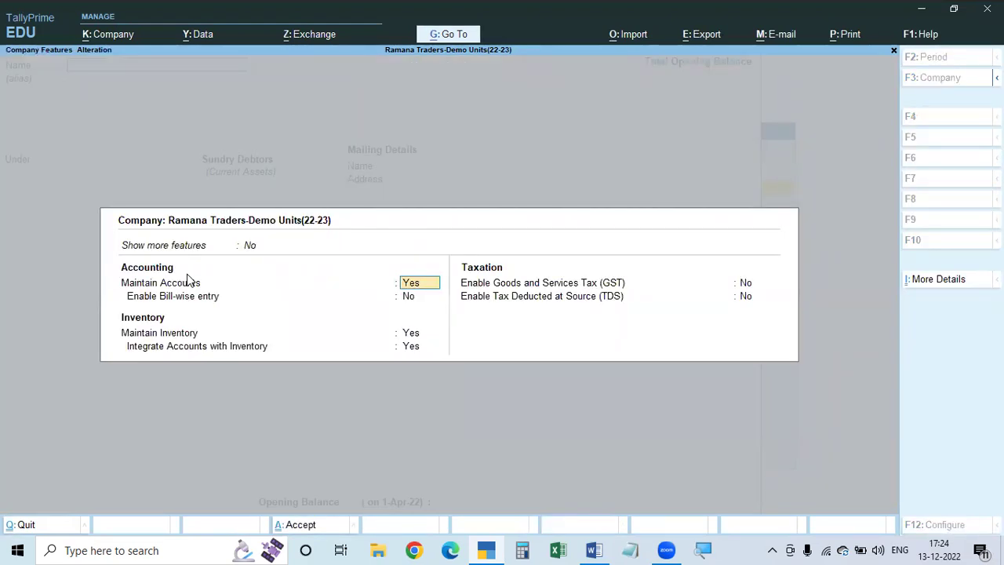
key(BackSpace)
key(Escape)
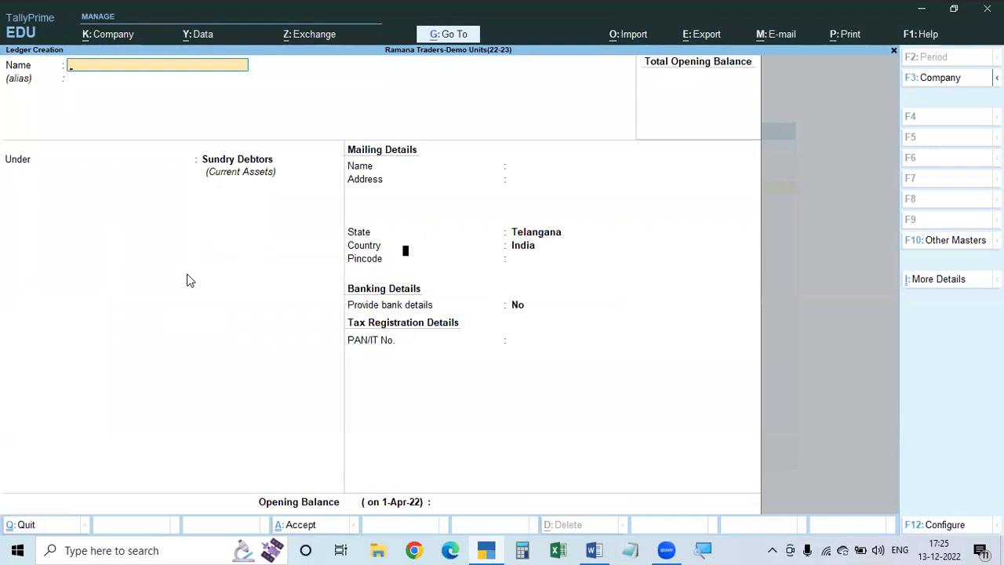
key(F12)
key(n)
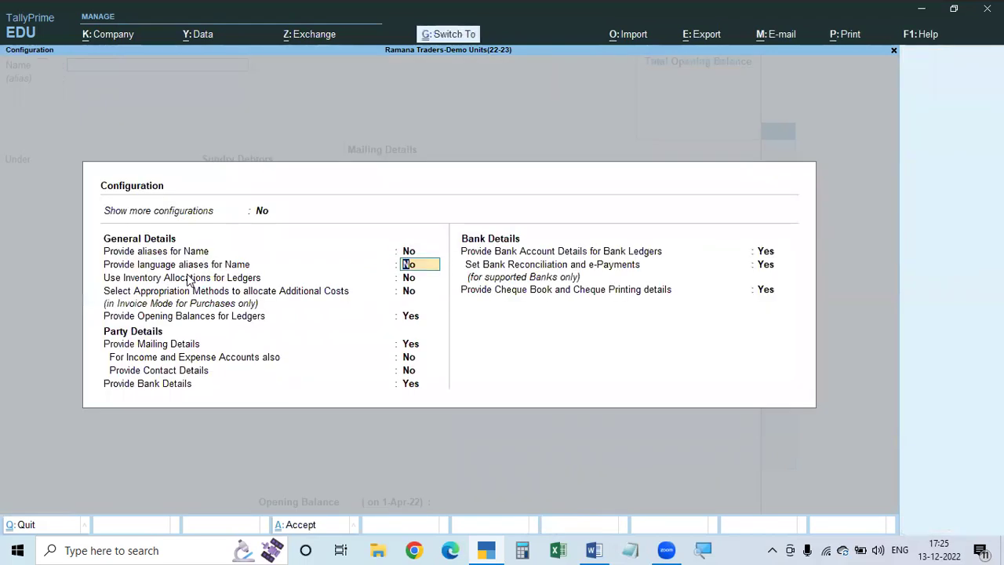
key(ctrl+a)
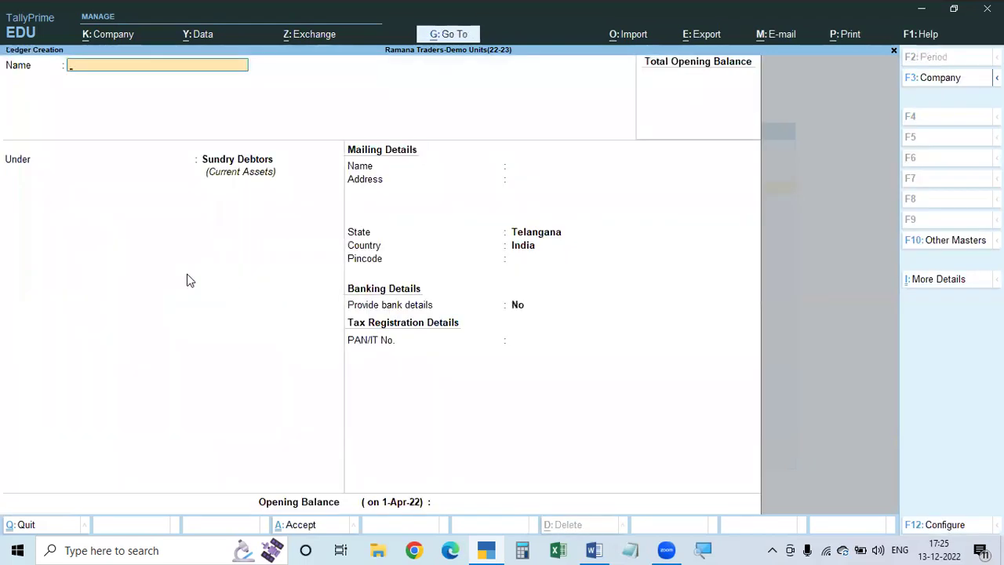
- Name the new ledger "Rama Krishna Traders" under Sundry Debtors
text(Rama Krishna Traders)
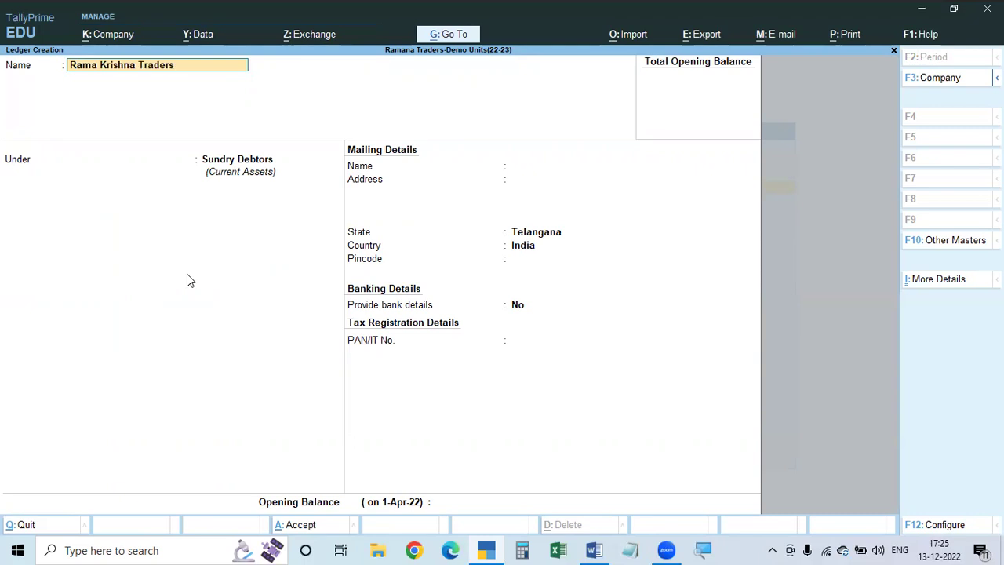
key(Return)
key(BackSpace)
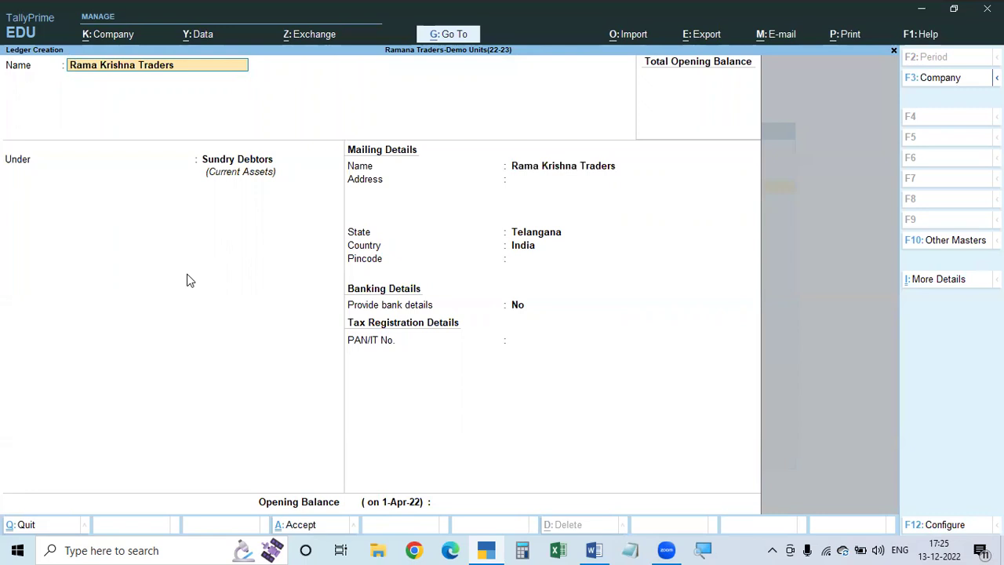
- Set Provide aliases for Name to Yes in the ledger configuration
key(F12)
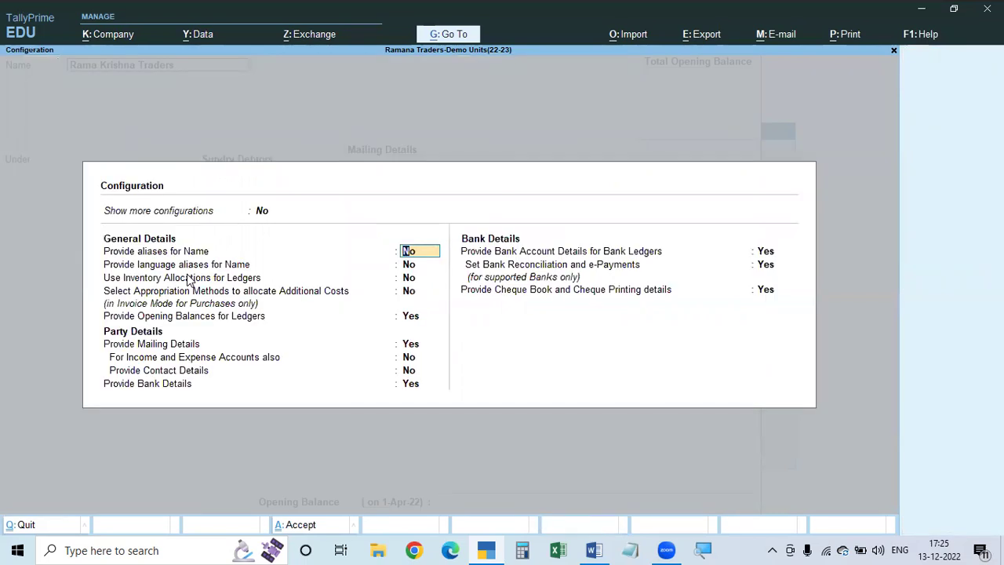
text(y)
key(Return)
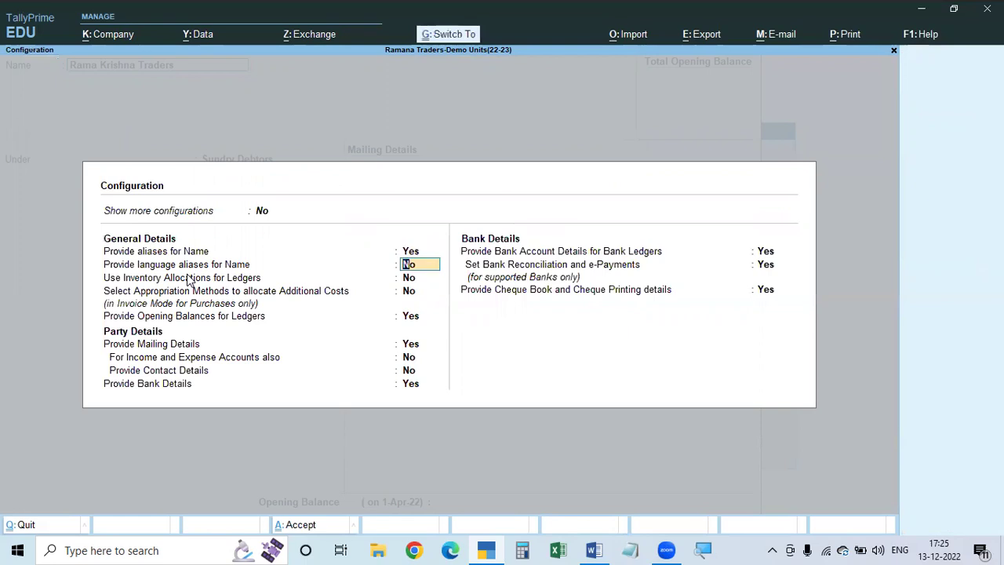
key(ctrl+a)
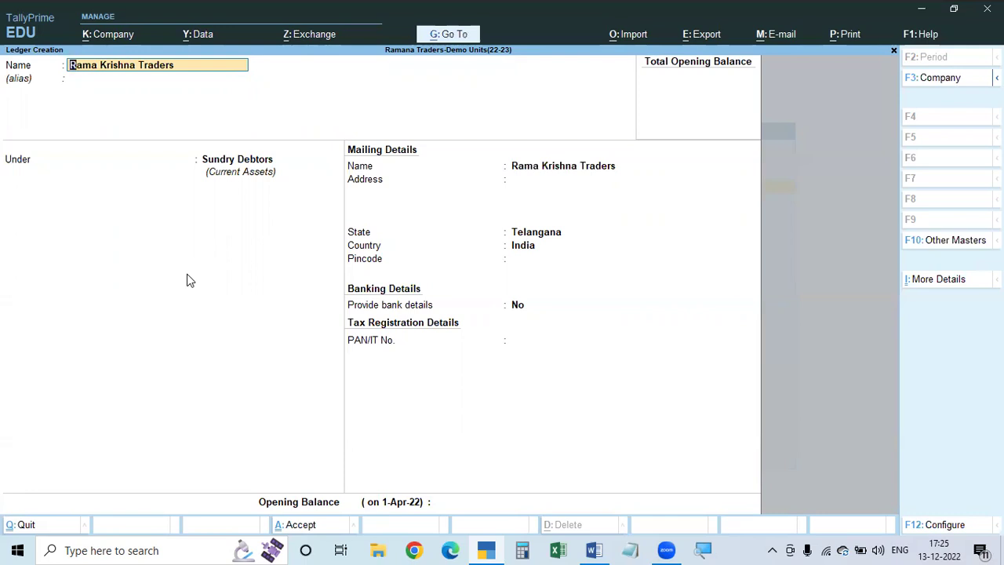
- Enter "RK" as the first alias of the Rama Krishna Traders ledger
key(Return)
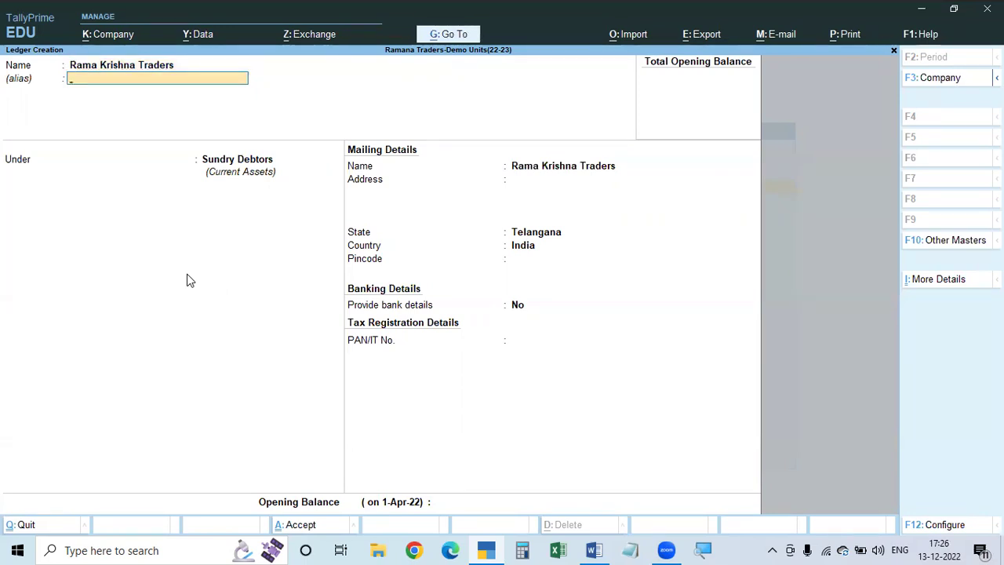
text(Rk)
key(BackSpace)
text(KL)
key(Return)
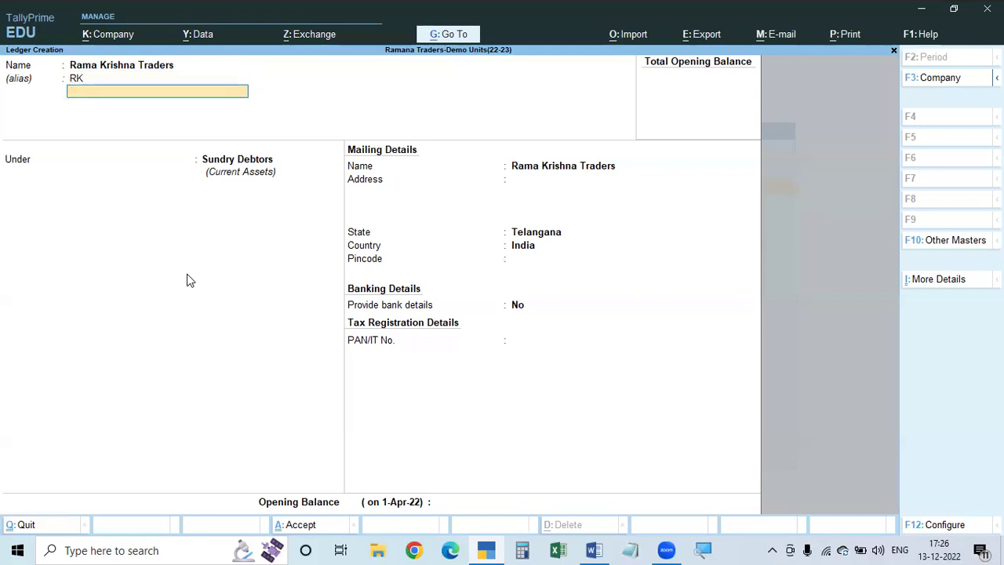
- Try out a second alias for Rama Krishna Traders, and discard the new ledger without saving
text(Rama)
key(BackSpace)
text(udu)
key(BackSpace)
key(BackSpace)
text(aiah)
key(Escape)
key(Escape)
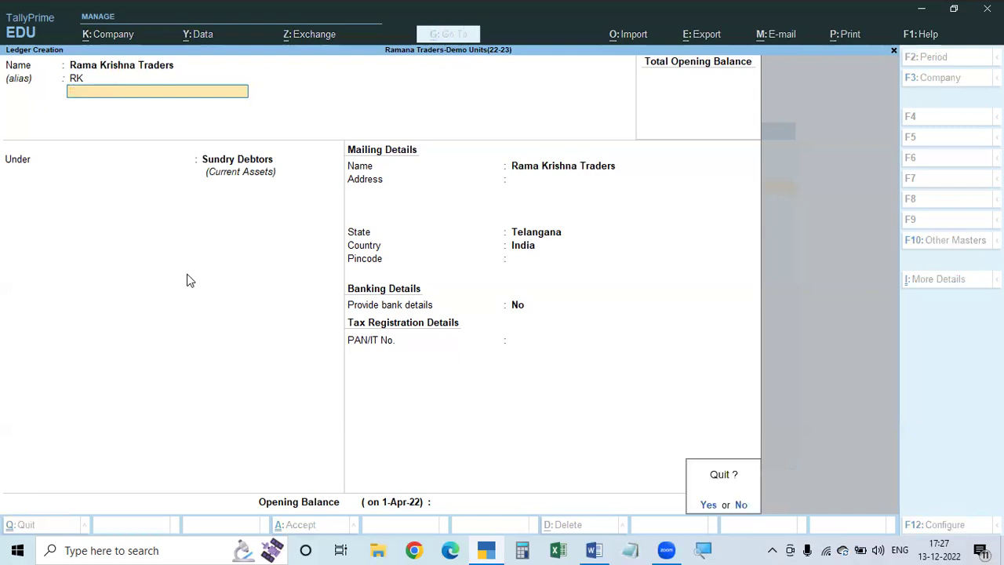
key(y)
key(Escape)
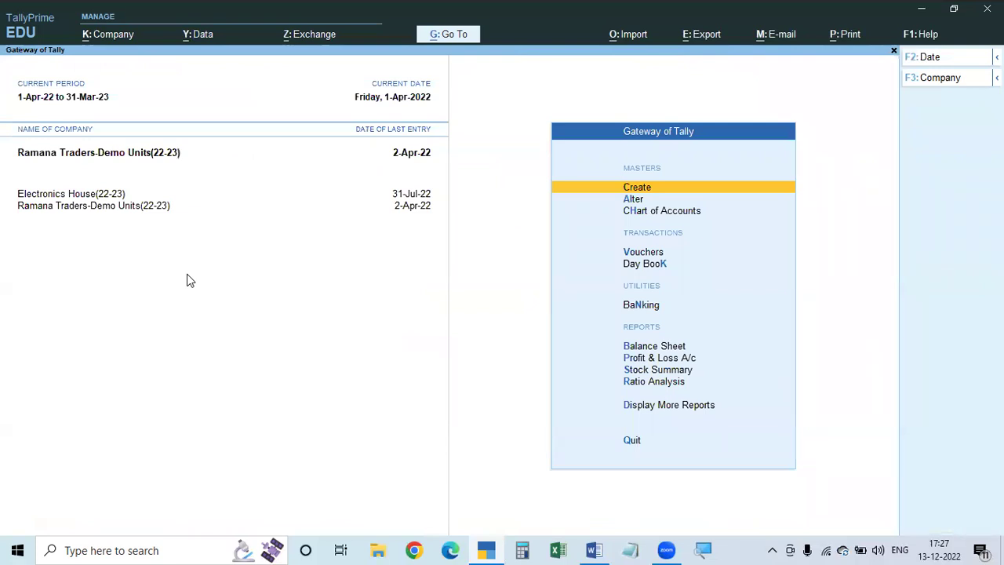
- Open the list of stock items available for alteration
key(Down)
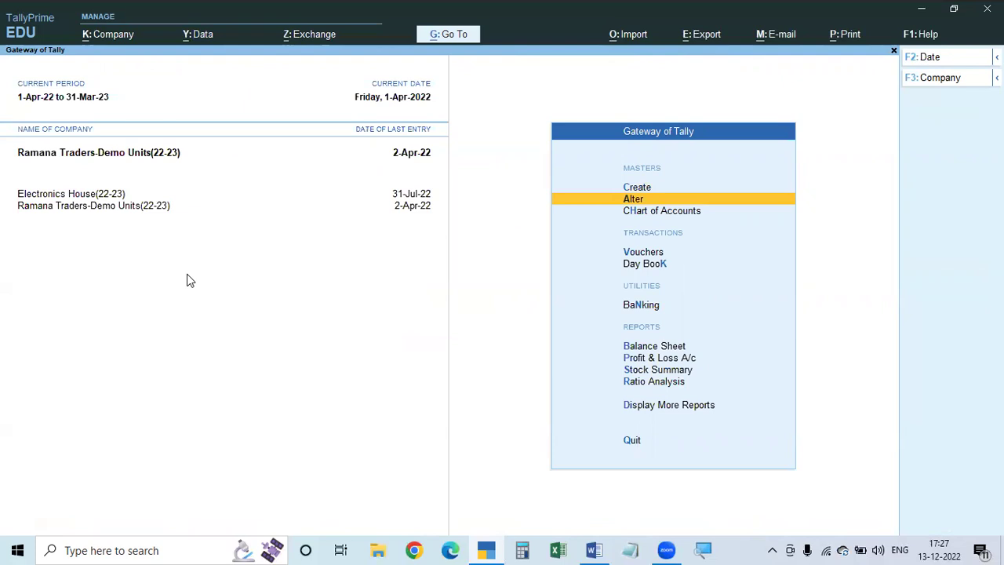
key(Return)
key(Down)
key(Down)
key(Down)
key(Down)
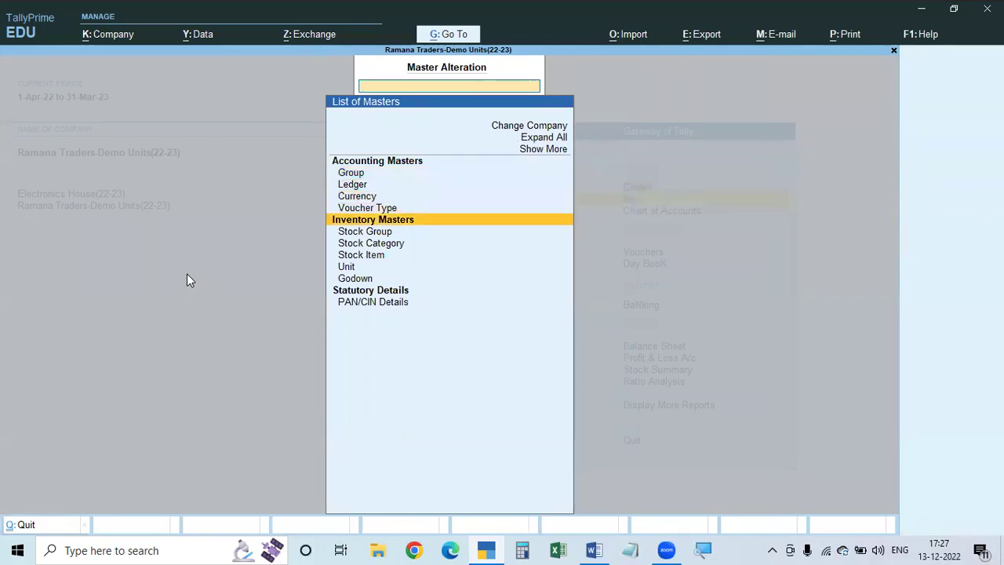
key(Down)
key(Down)
key(Down)
key(Return)
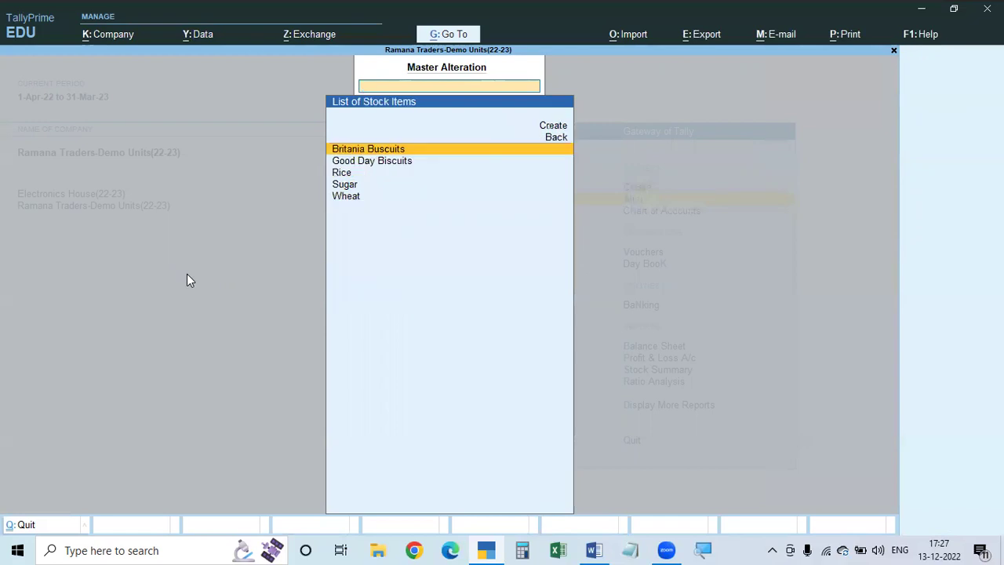
- Look through the stock items from Britania Buscuits to Wheat, and return to the Gateway of Tally
key(Down)
key(Down)
key(Down)
key(Down)
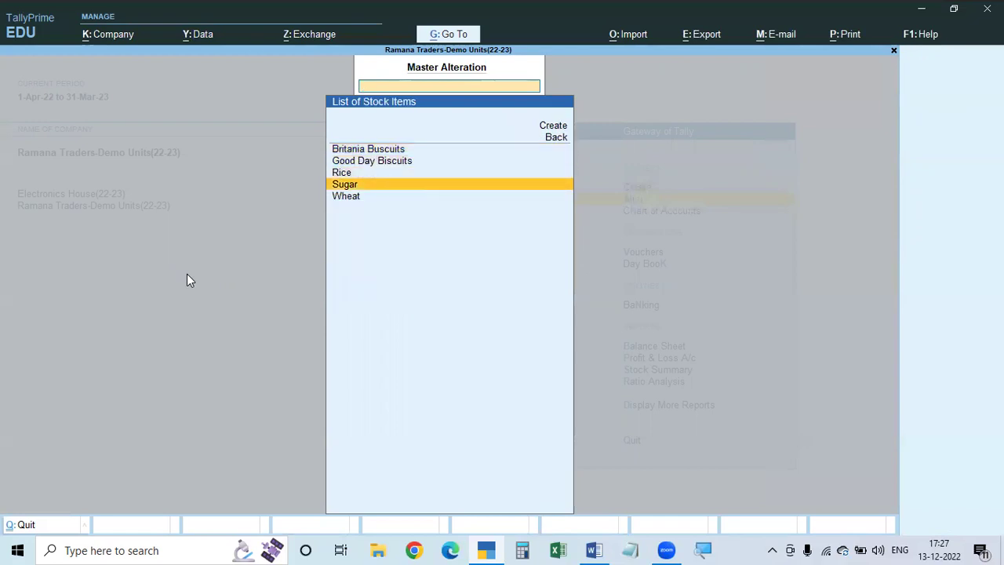
key(Up)
key(Up)
key(Up)
key(Down)
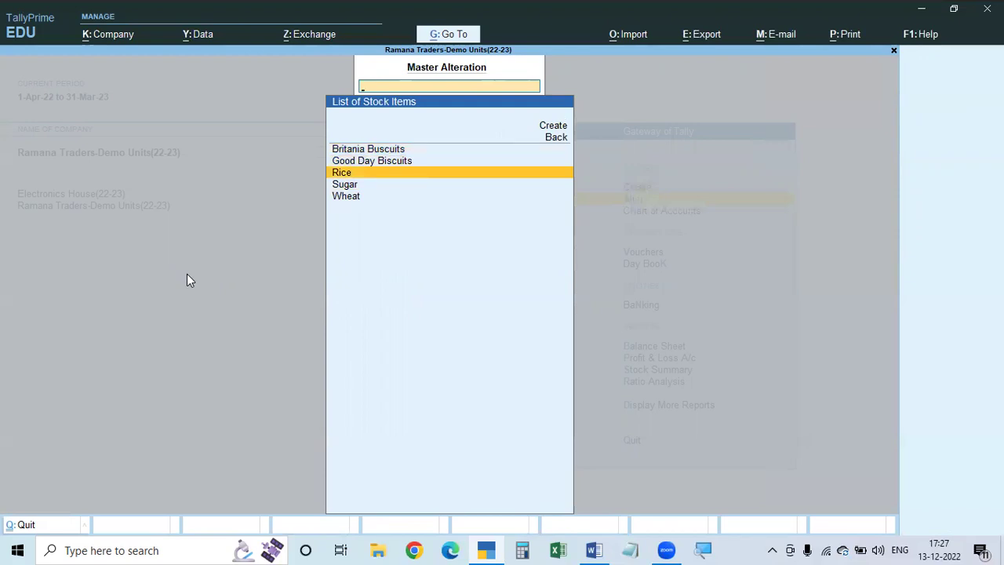
key(Down)
key(Down)
key(Up)
key(Up)
key(Up)
key(Up)
key(Down)
key(Down)
key(Down)
key(Up)
key(Up)
key(Up)
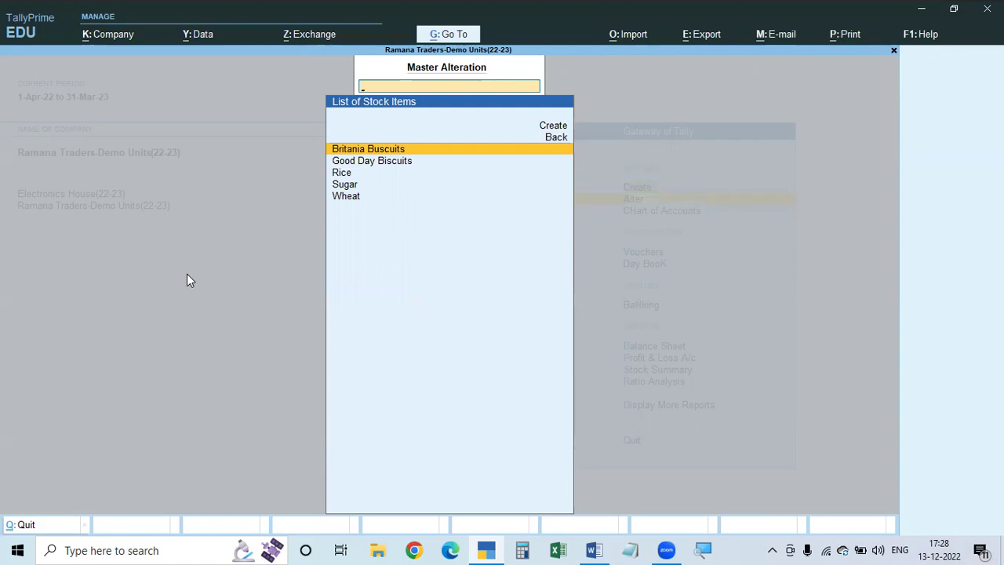
key(Escape)
key(Escape)
key(Escape)
- Show the company's stock items from the Chart of Accounts in Stock Item View
key(Down)
key(Down)
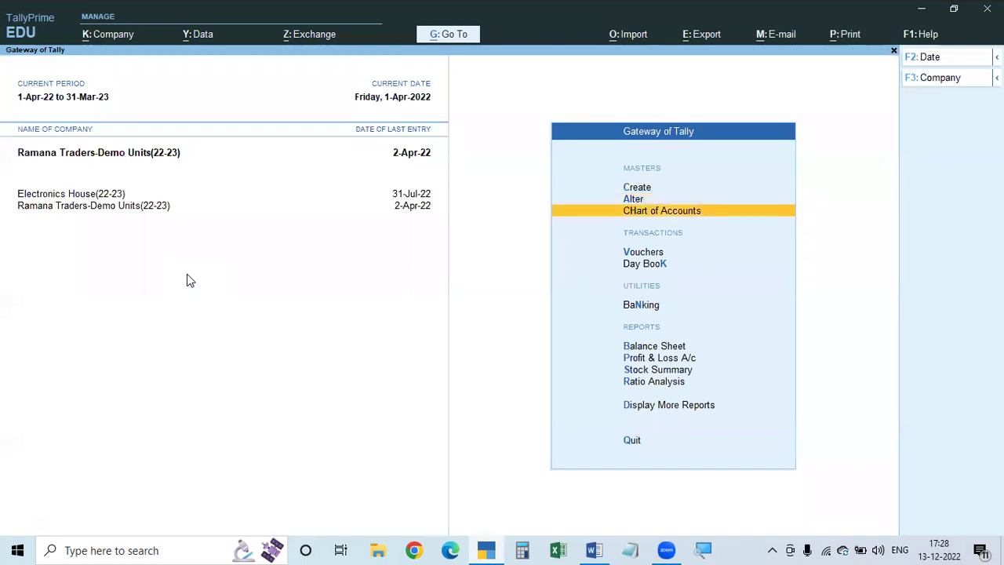
key(Return)
key(Down)
key(Down)
key(Down)
key(Down)
key(Down)
key(Down)
key(Down)
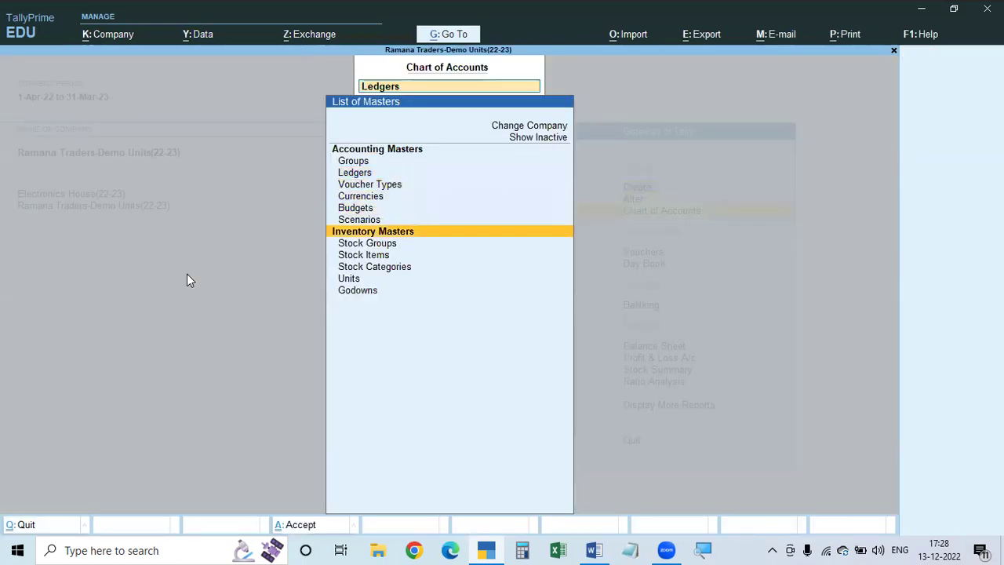
key(Return)
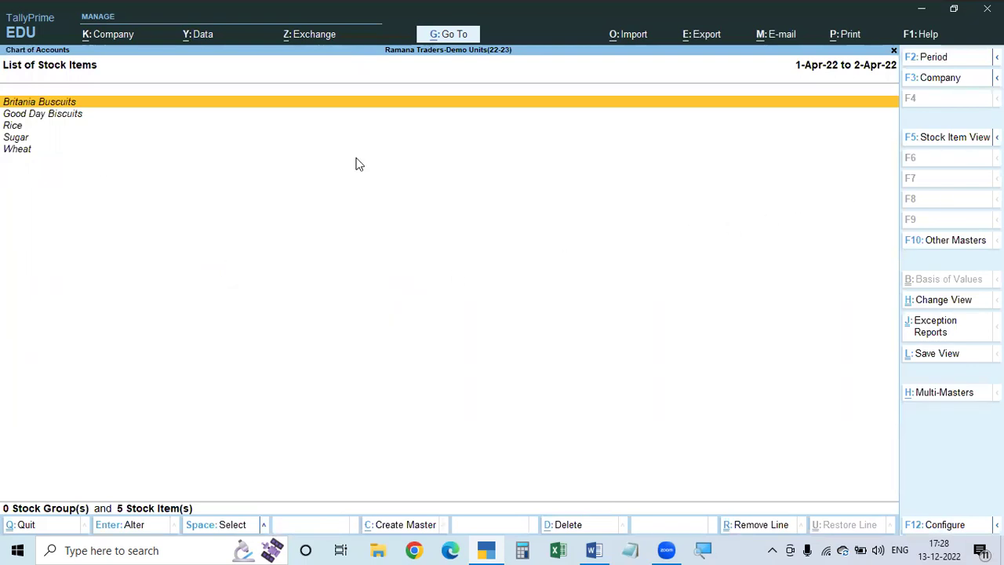
click(933, 146)
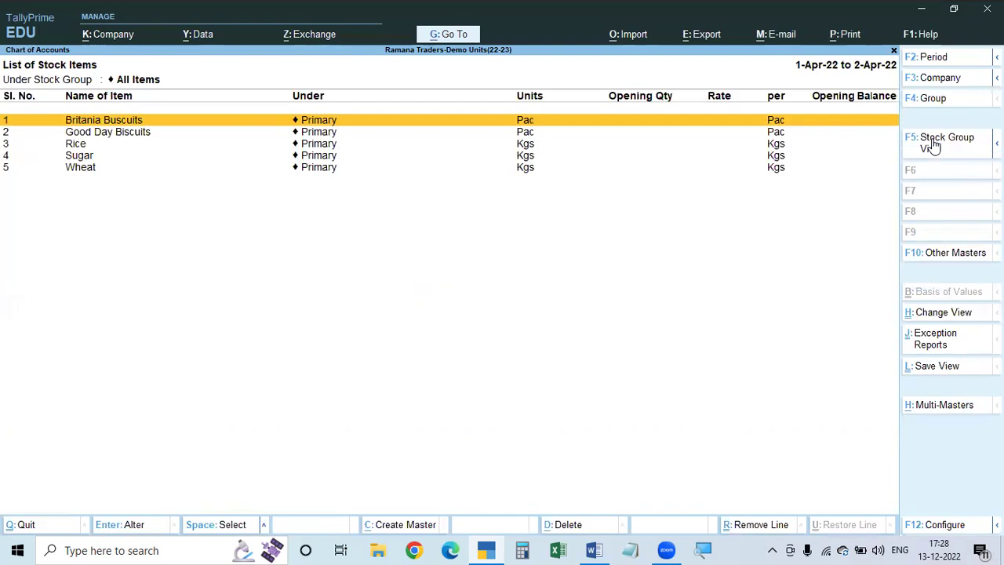
key(Escape)
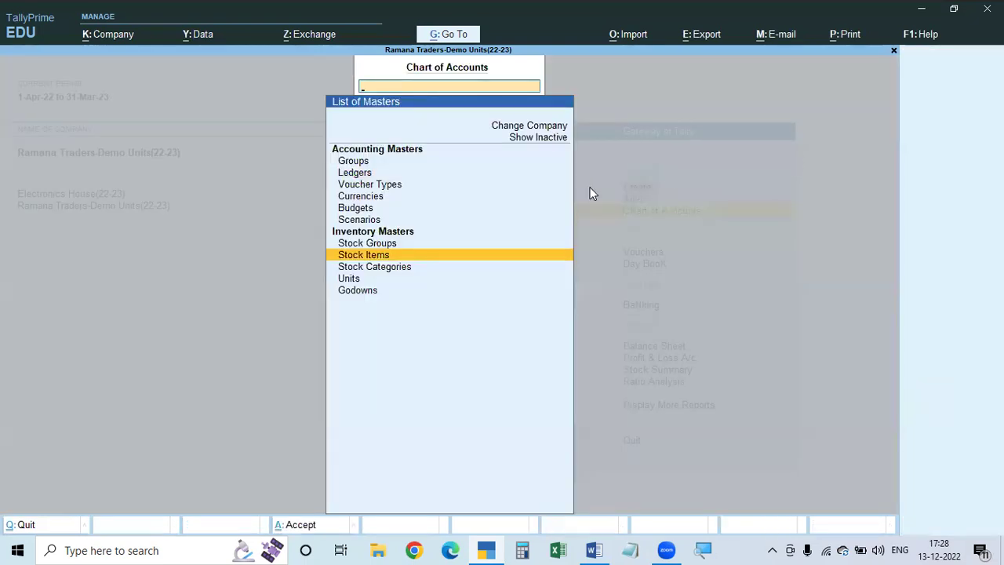
key(Return)
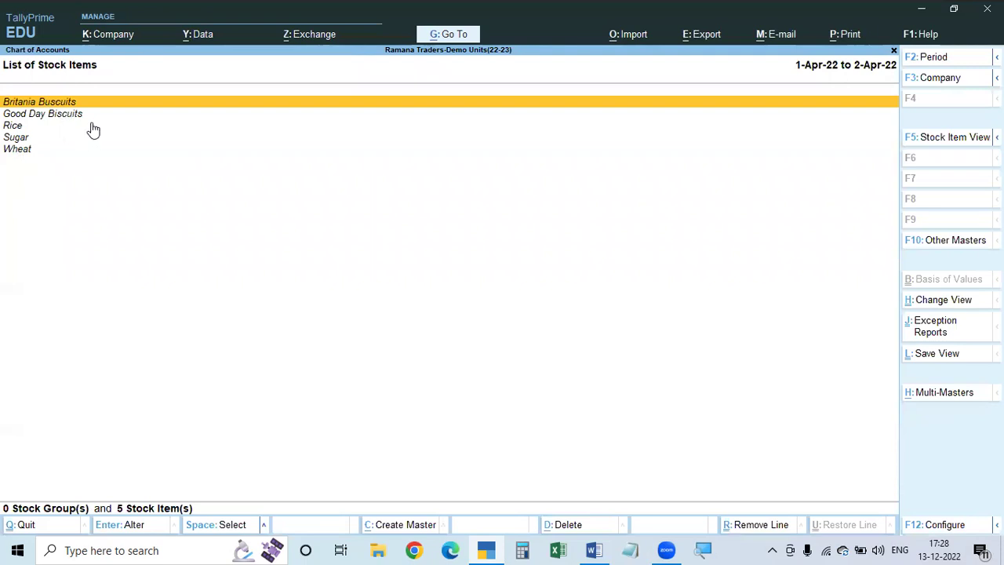
click(950, 149)
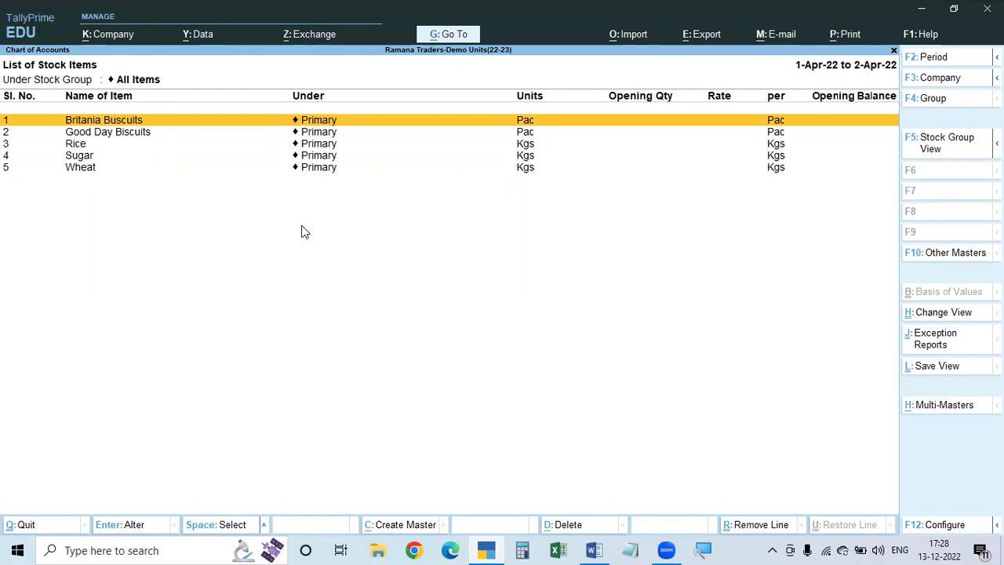
key(Return)
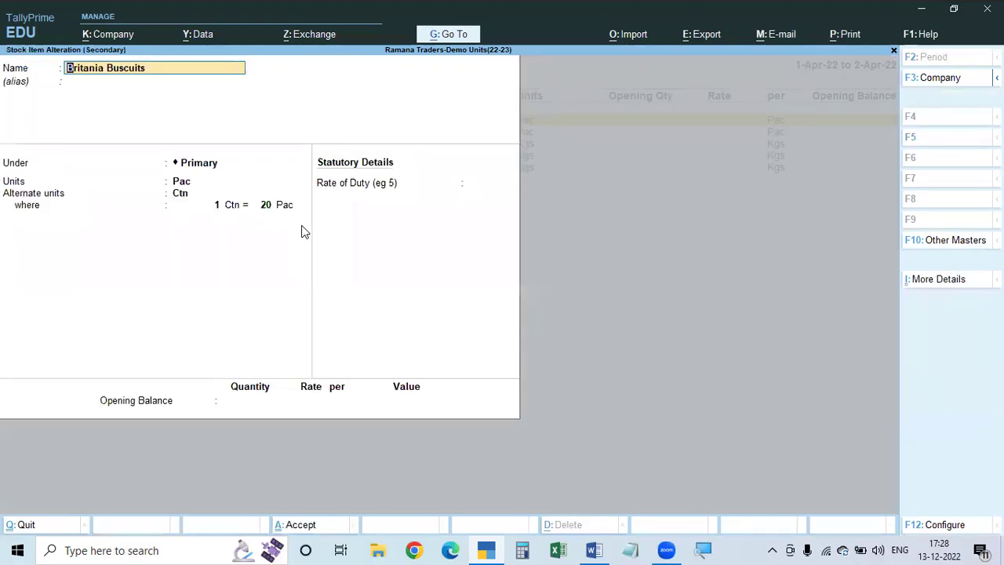
key(Escape)
key(Escape)
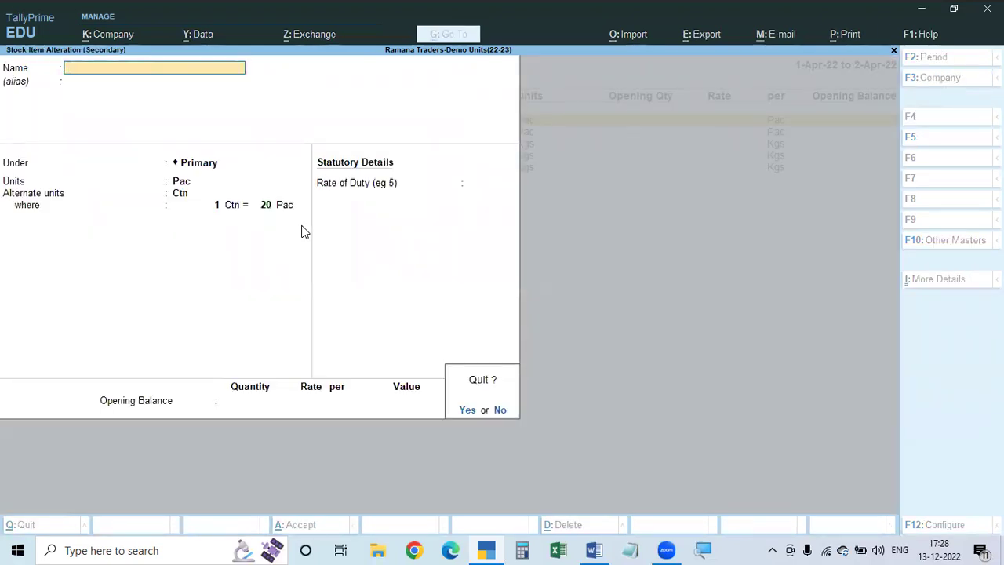
key(y)
- Give the stock item Britania Buscuits the aliases 1 and BB01, and save the item
key(Return)
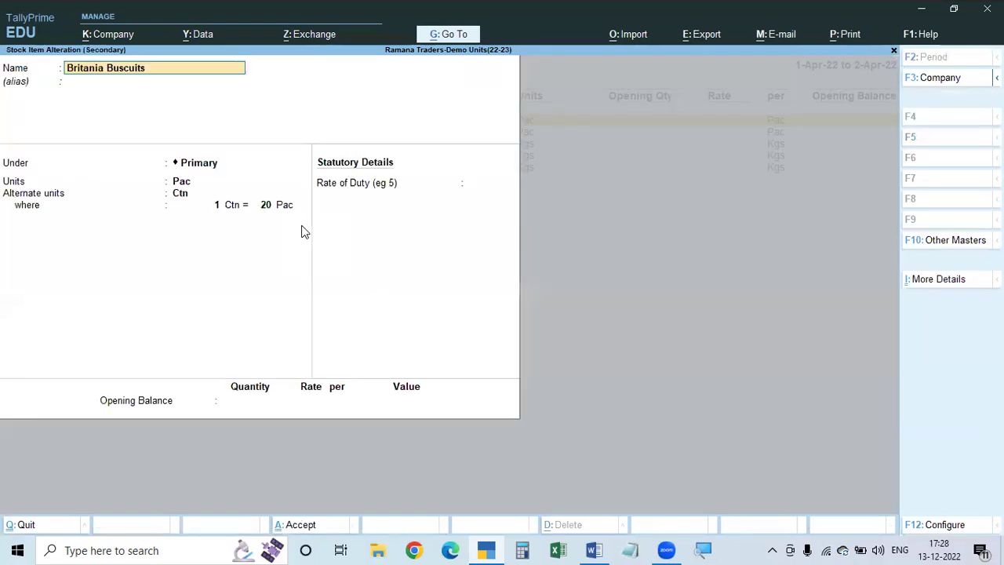
key(Return)
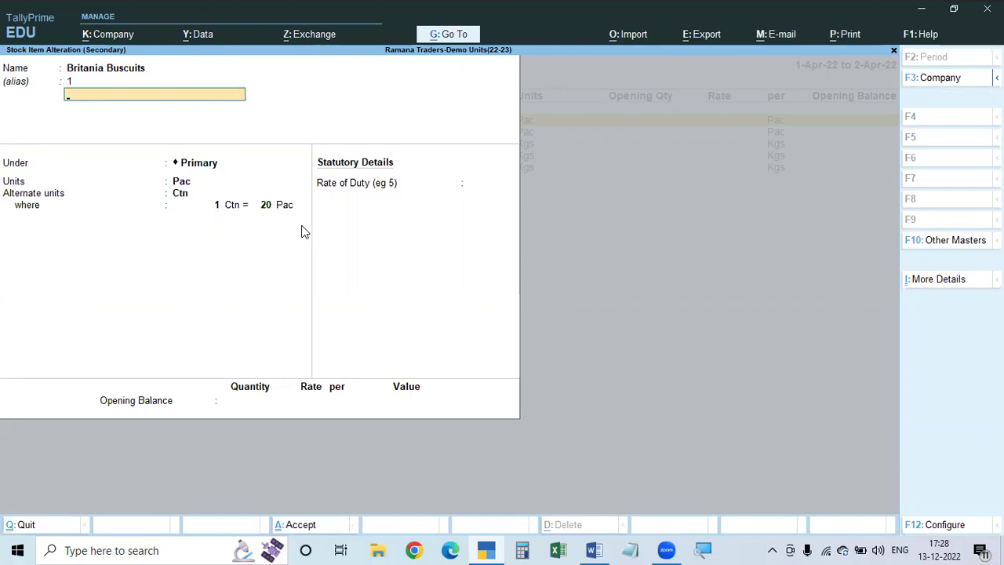
text(Bb)
key(BackSpace)
text(B)
text(01)
key(Return)
key(ctrl+a)
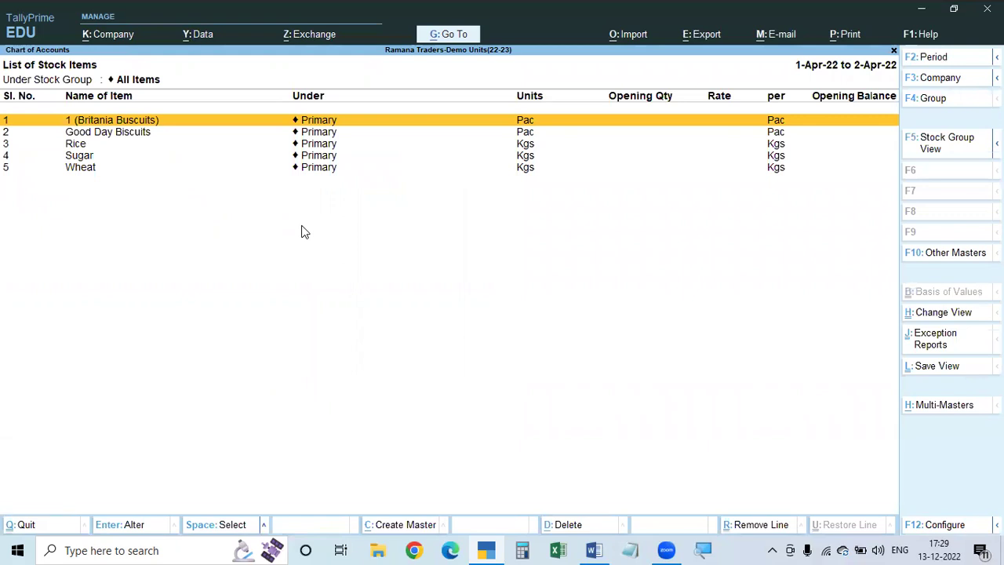
- Give the stock item Good Day Biscuits the aliases 2 and GD, and save the item
key(Down)
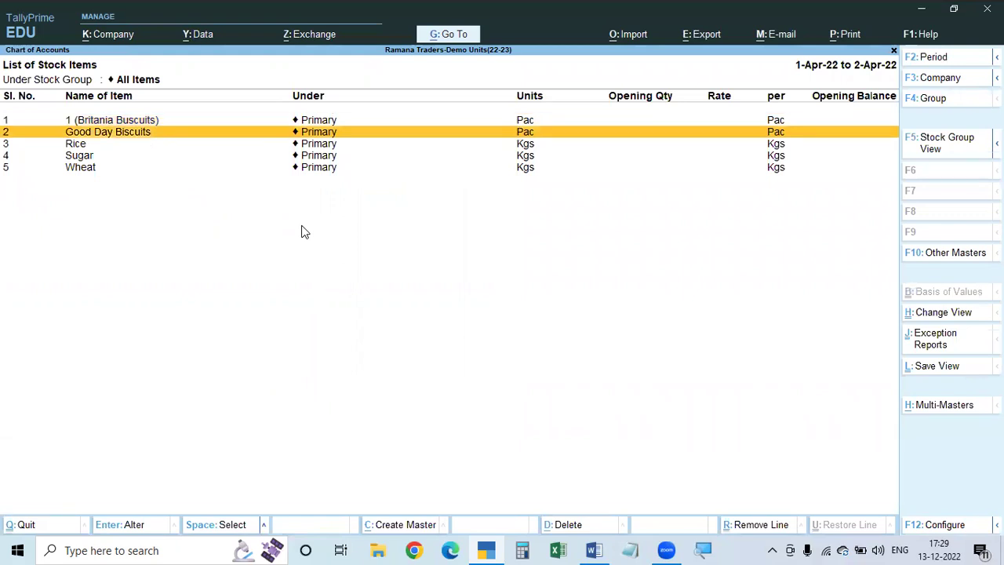
key(Return)
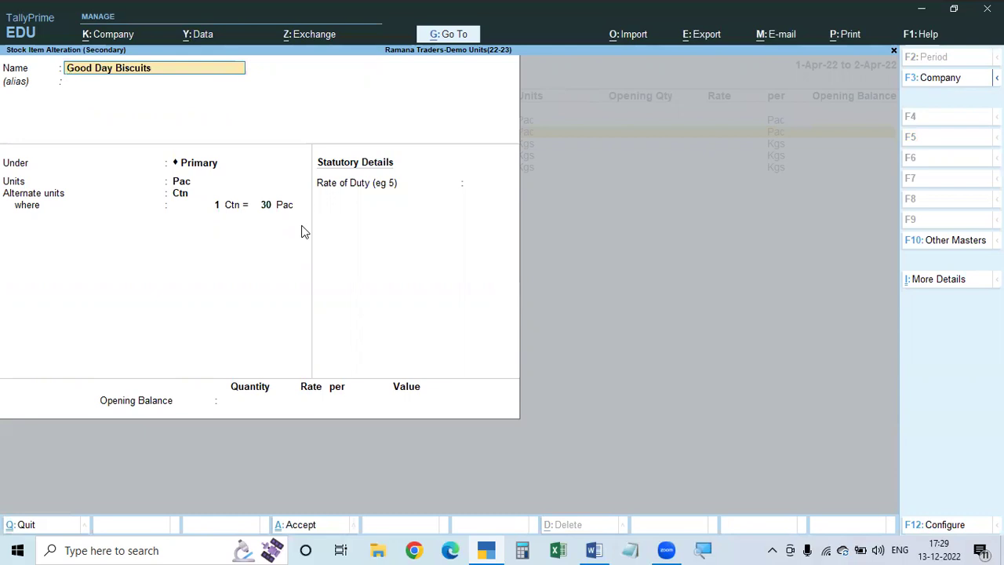
key(Return)
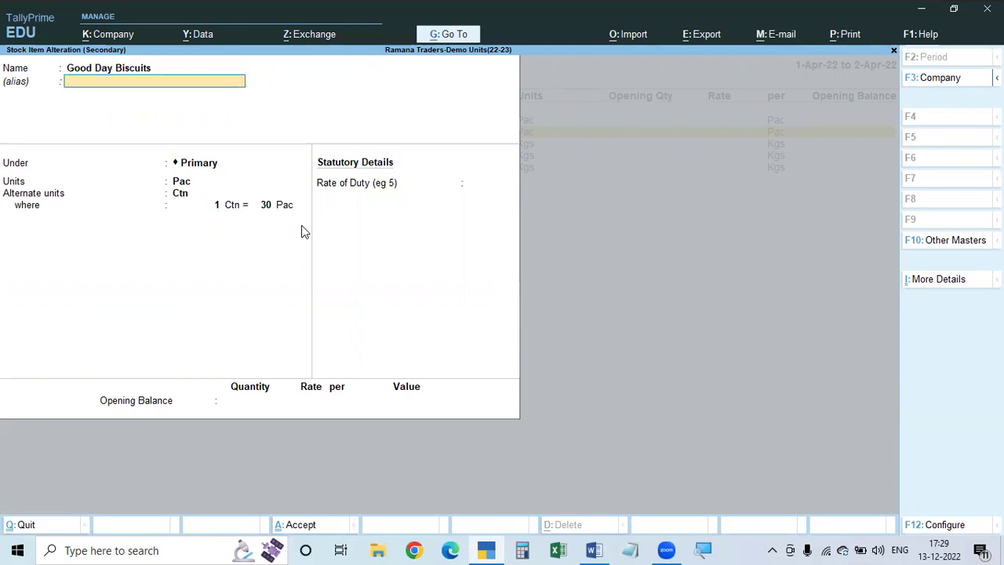
key(Return)
text(Gd)
key(BackSpace)
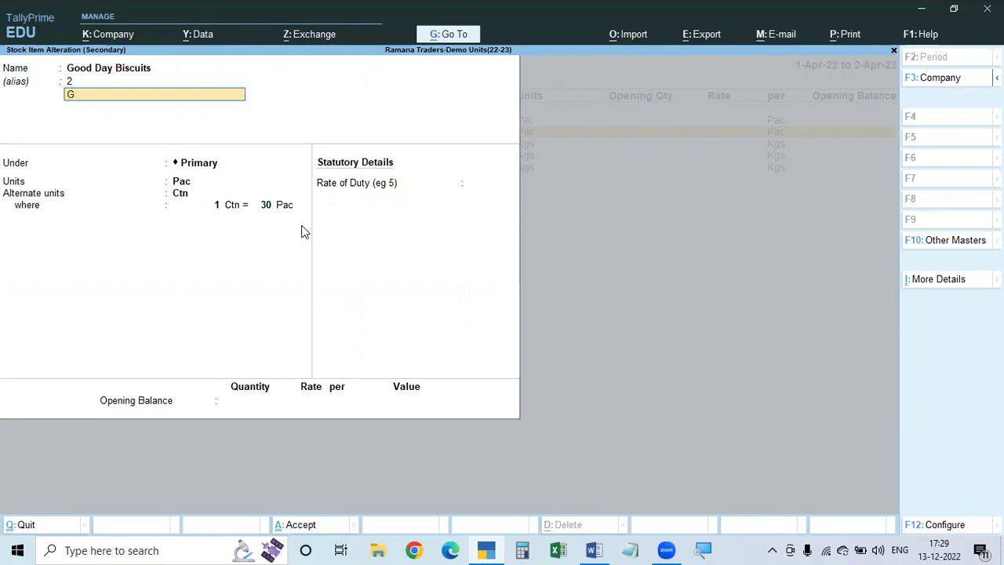
text(D)
key(Return)
key(ctrl+a)
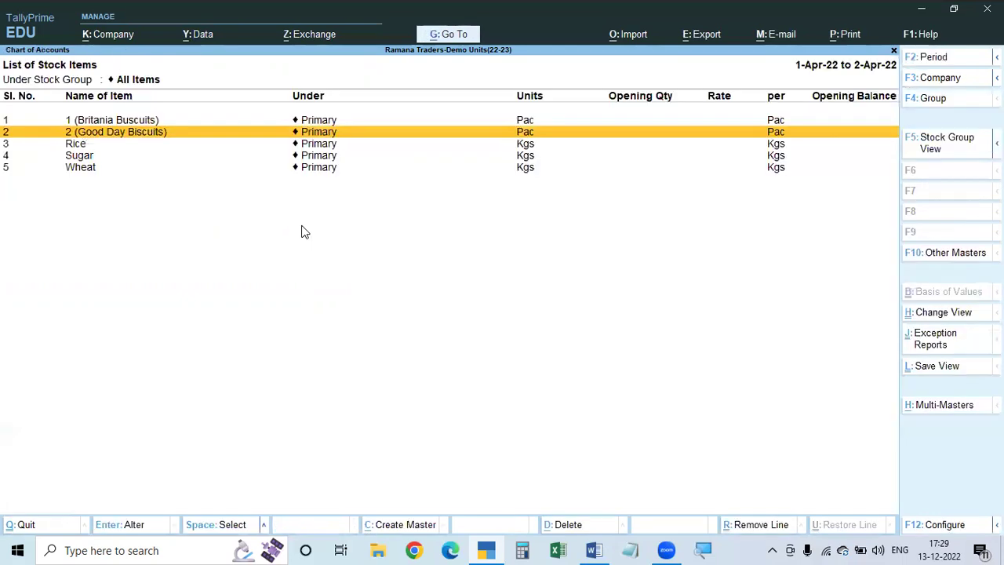
- Leave the stock item list and start a new sales voucher from the Gateway of Tally
key(Escape)
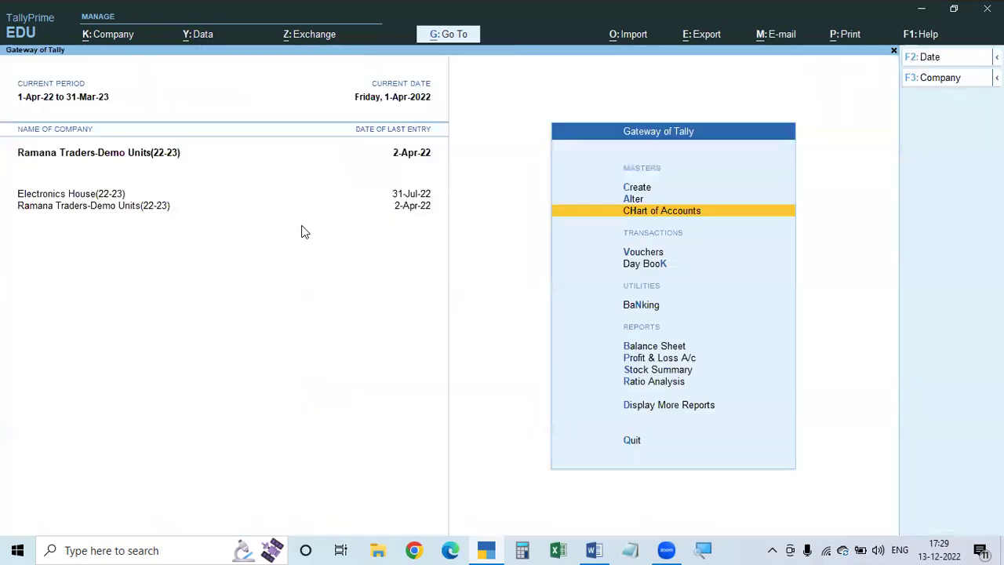
key(Escape)
key(Escape)
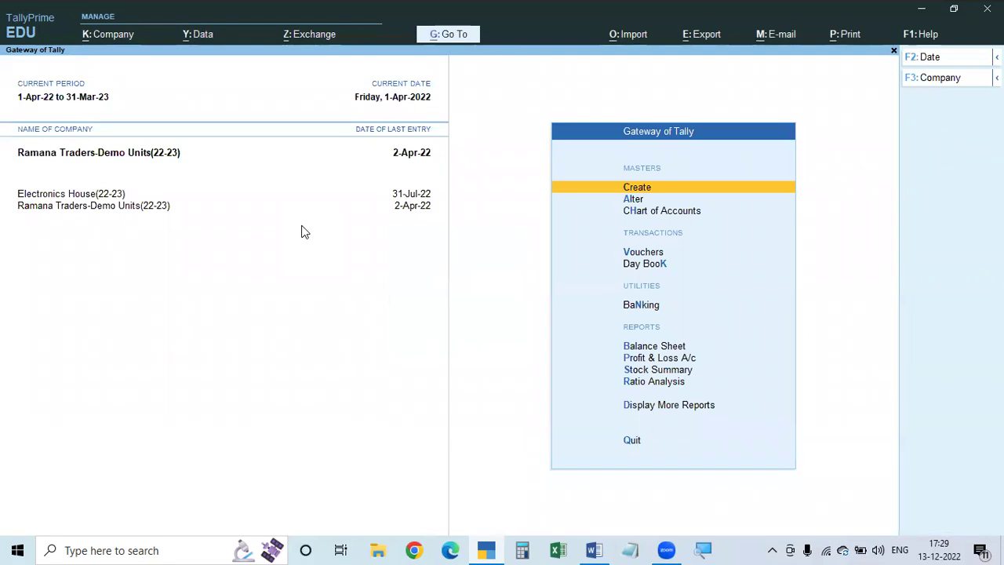
key(Down)
key(Down)
key(Down)
key(Down)
key(Up)
key(Return)
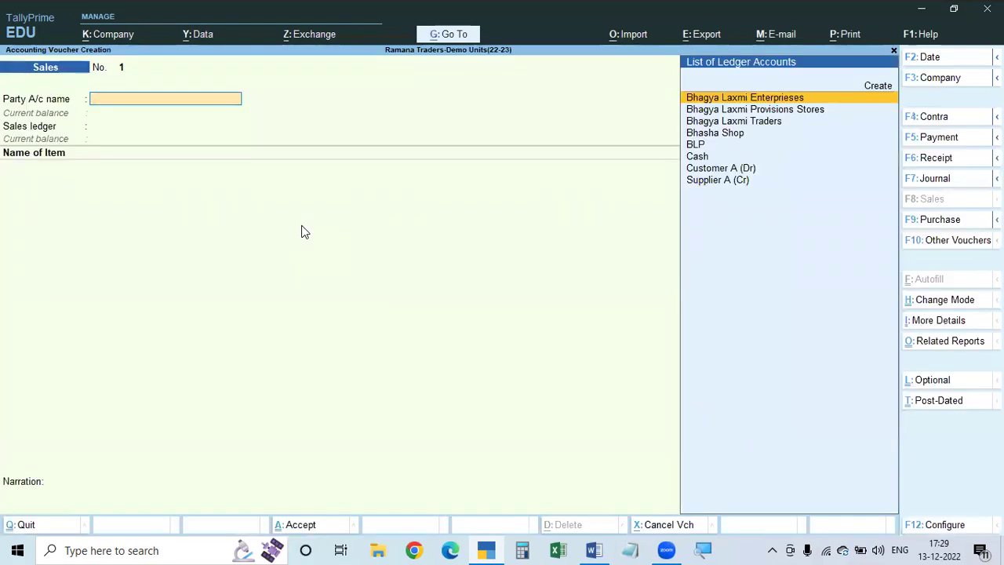
- Set the voucher's party to Bhagya Laxmi Provisions Stores, accept its party details, and choose Sales Account as the sales ledger
key(Down)
key(Down)
key(Down)
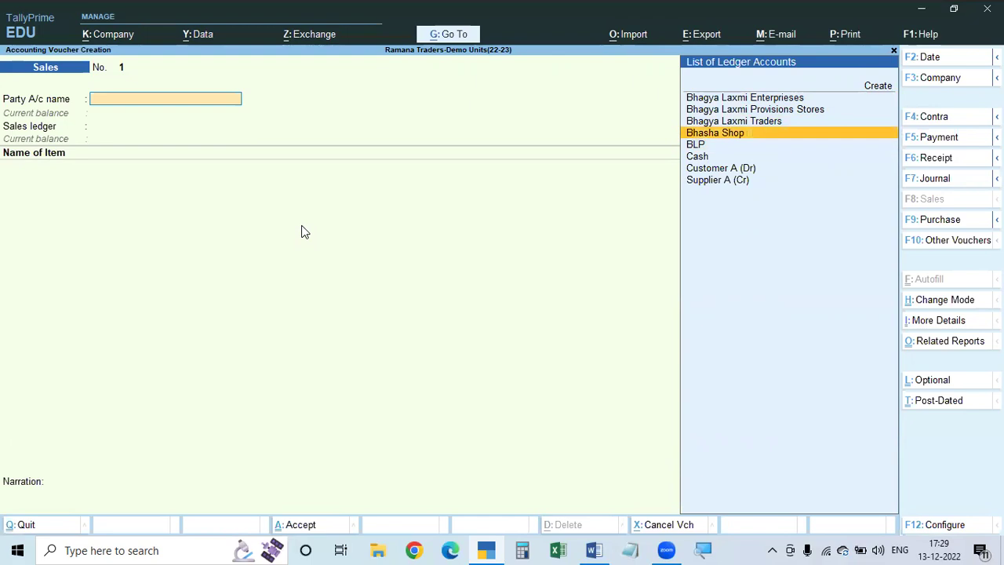
key(Up)
key(Up)
key(Return)
key(ctrl+a)
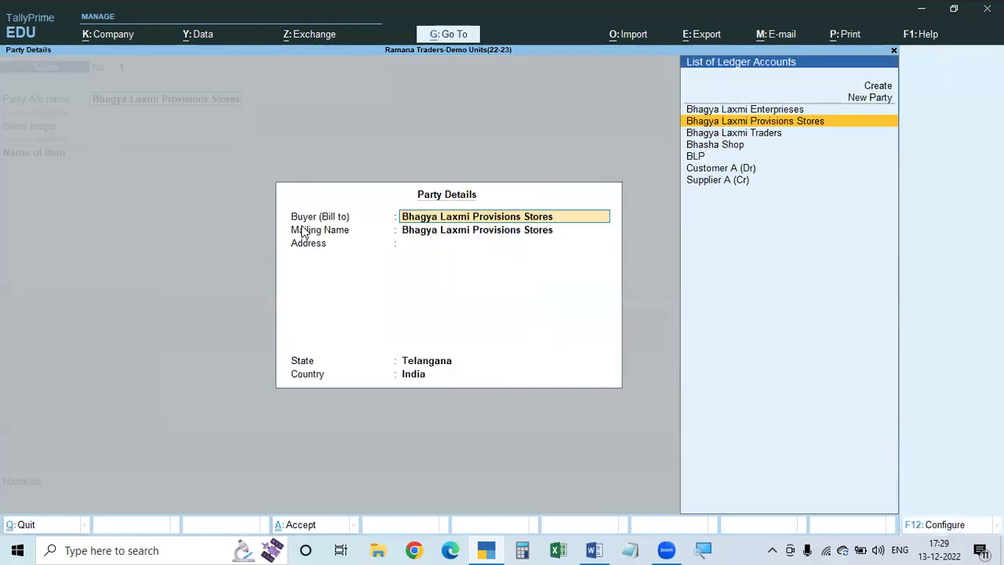
key(ctrl+a)
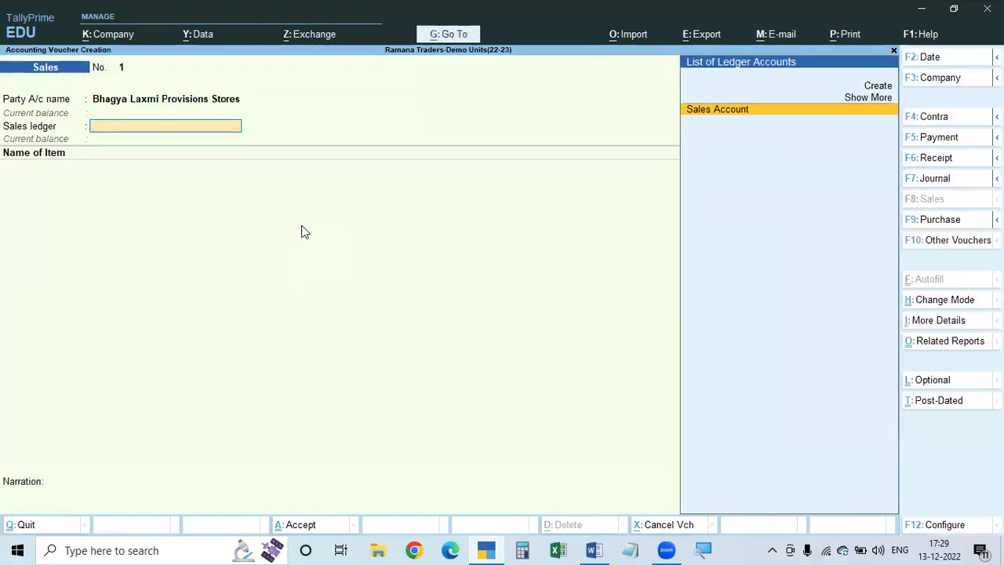
key(Return)
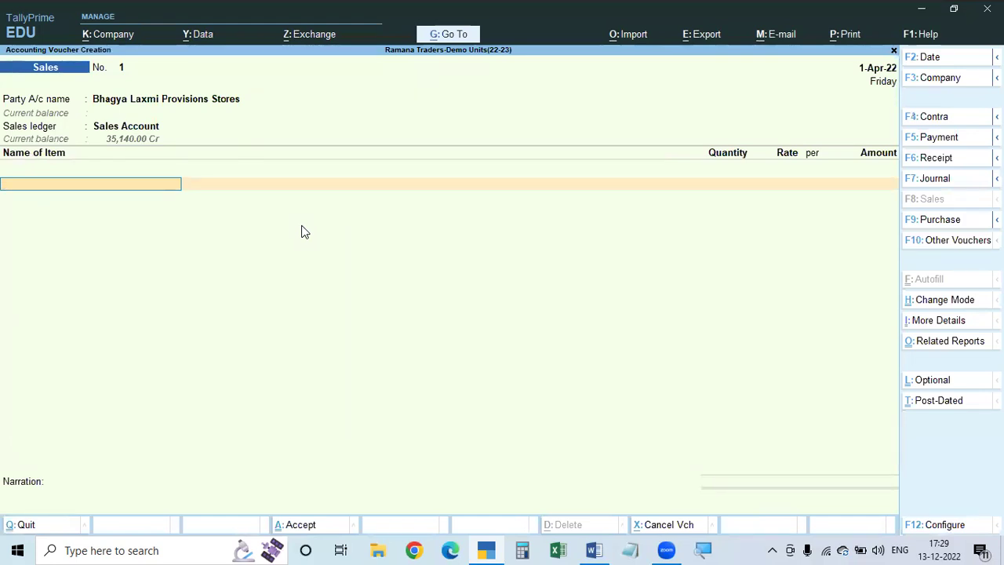
- Select Britania Buscuits as the voucher item by its alias 1, and return to the item name
text(1)
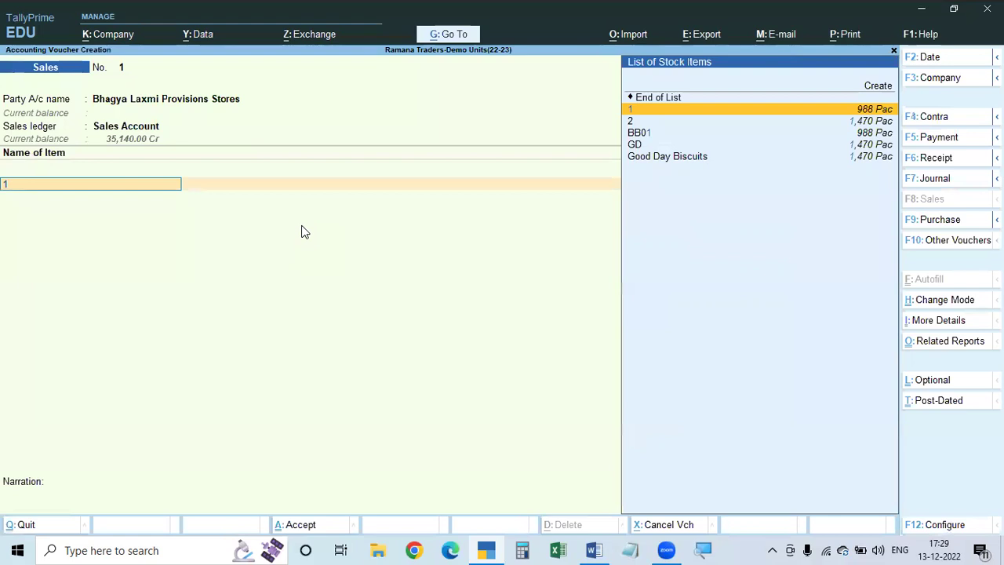
key(Return)
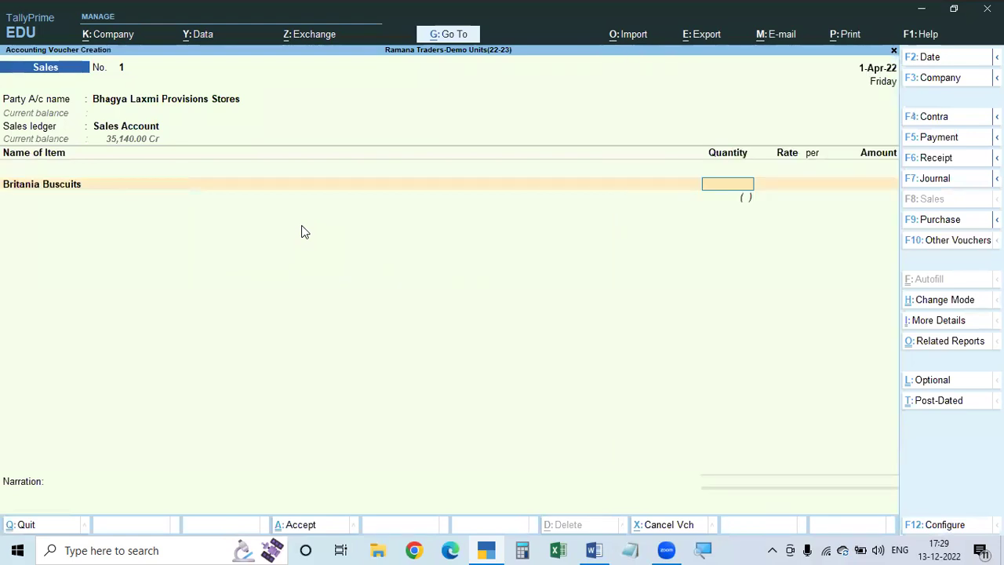
key(BackSpace)
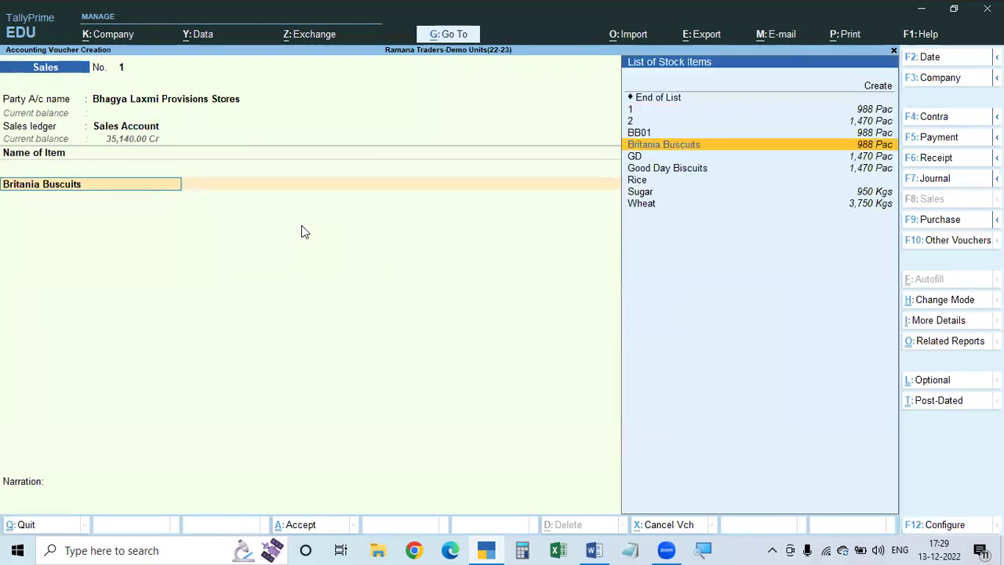
key(BackSpace)
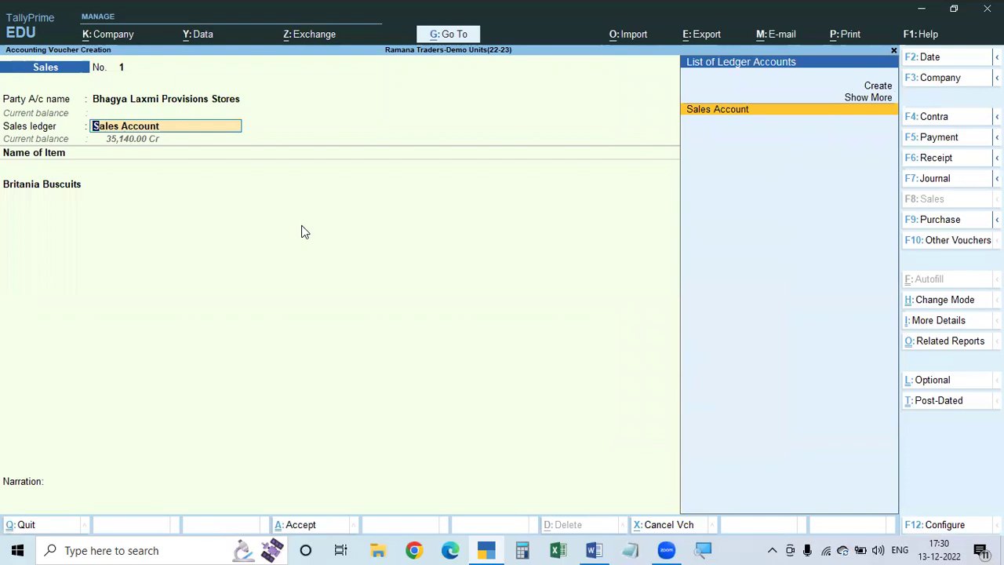
key(Return)
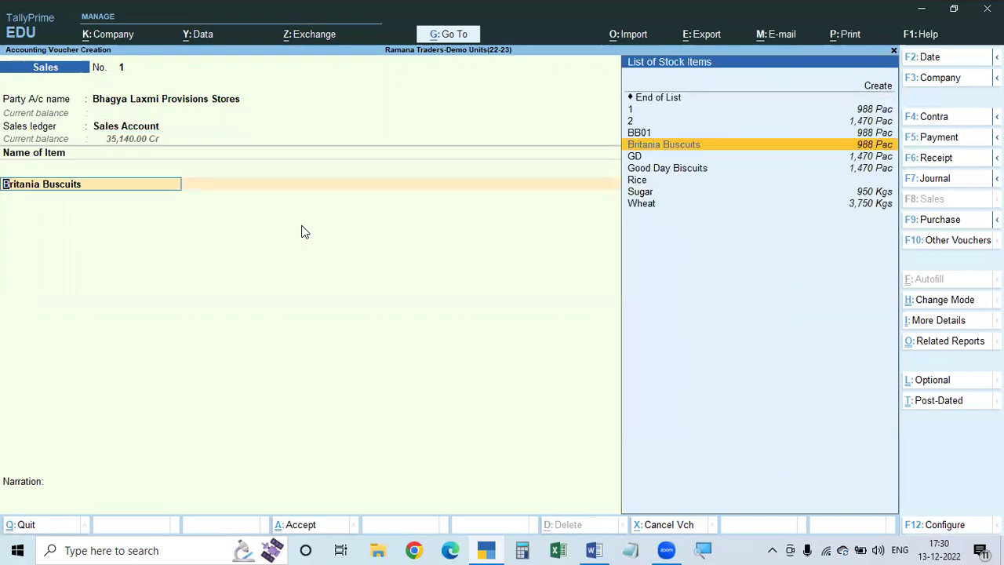
- Reselect the voucher item by its alias BB01, and discard the sales voucher without saving
key(BackSpace)
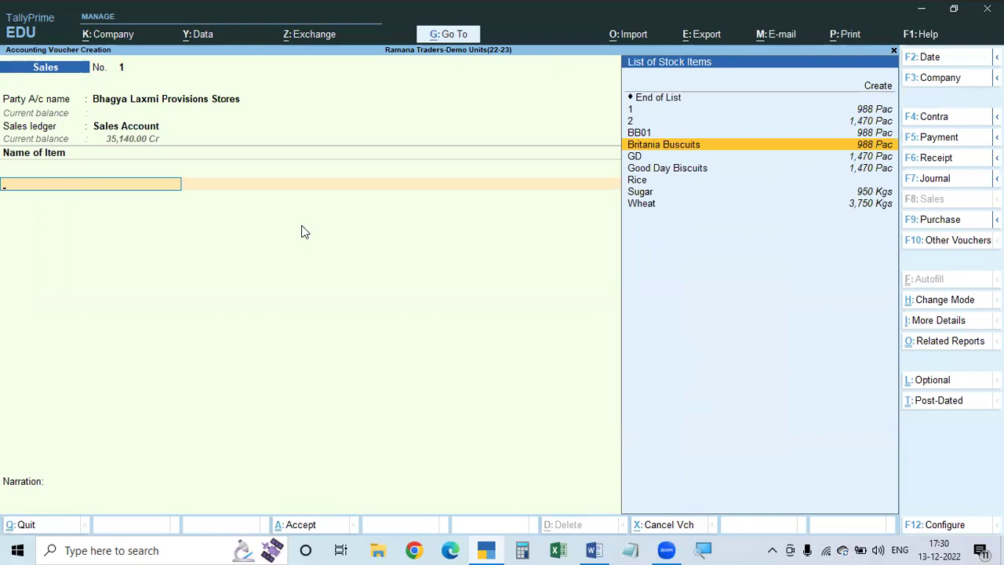
text(BB)
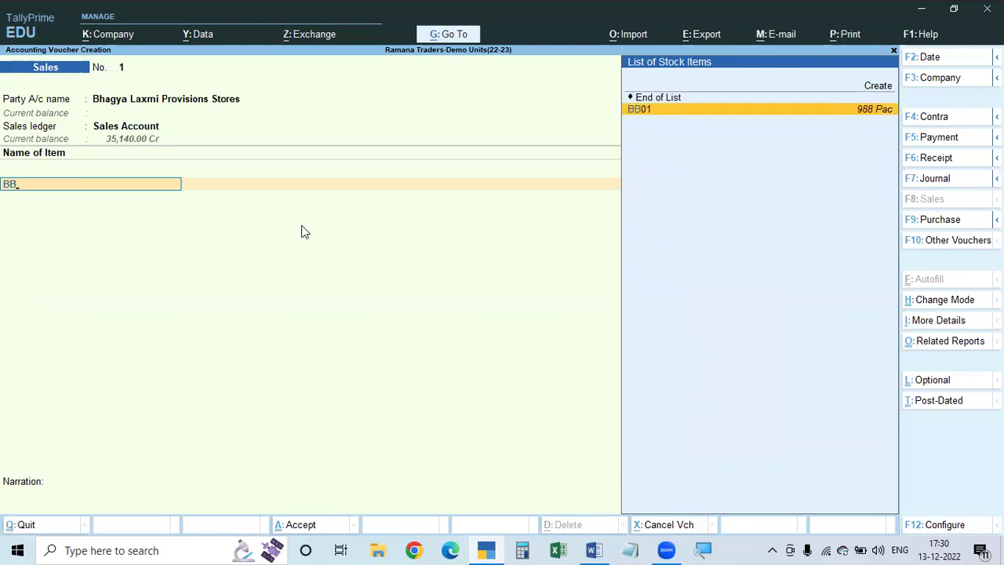
text(01)
key(Return)
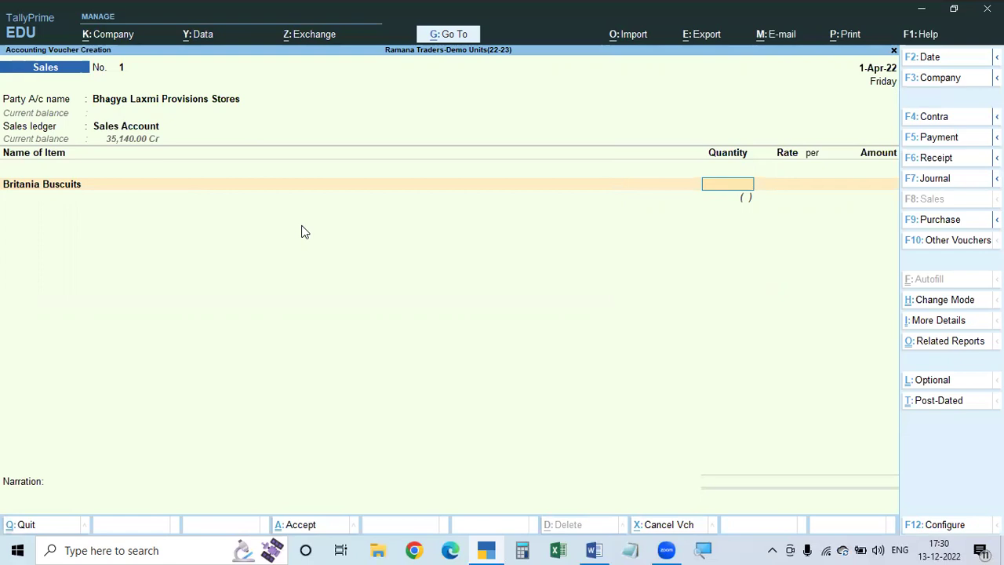
key(Escape)
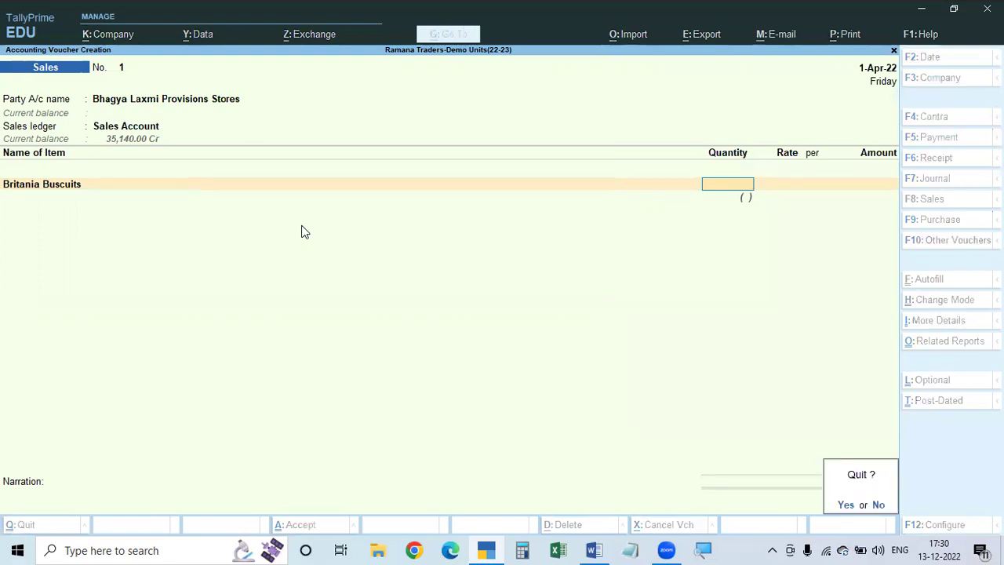
key(y)
- Open the stock items from the Chart of Accounts and show them in Stock Item View
key(Up)
key(Up)
key(Up)
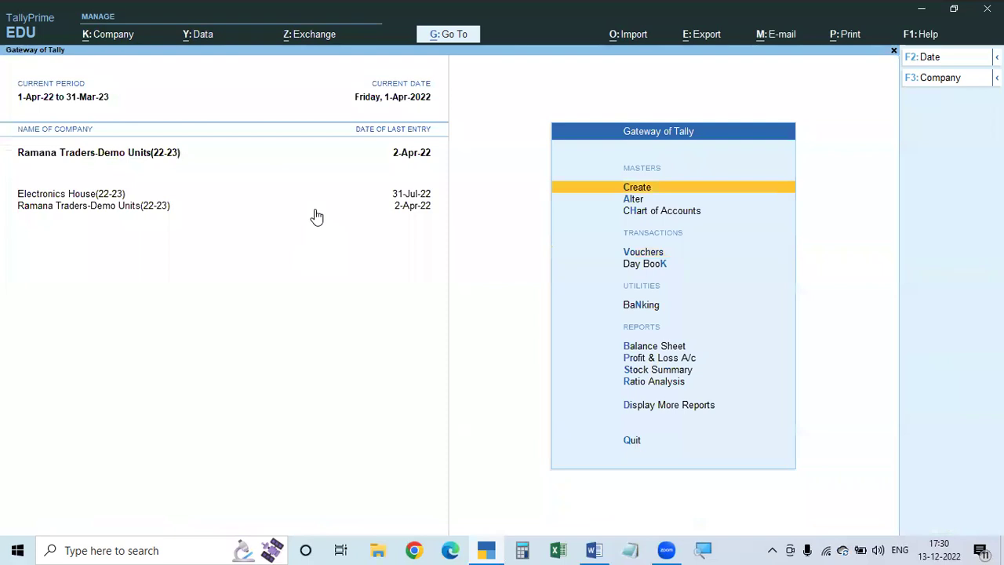
key(Down)
key(Down)
key(Return)
key(Down)
key(Down)
key(Down)
key(Down)
key(Down)
key(Down)
key(Return)
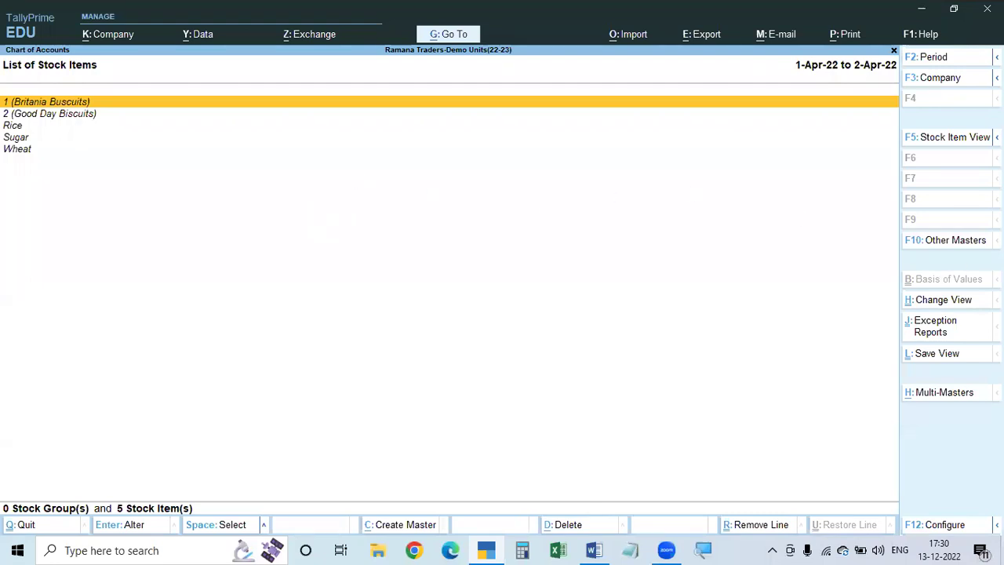
click(944, 146)
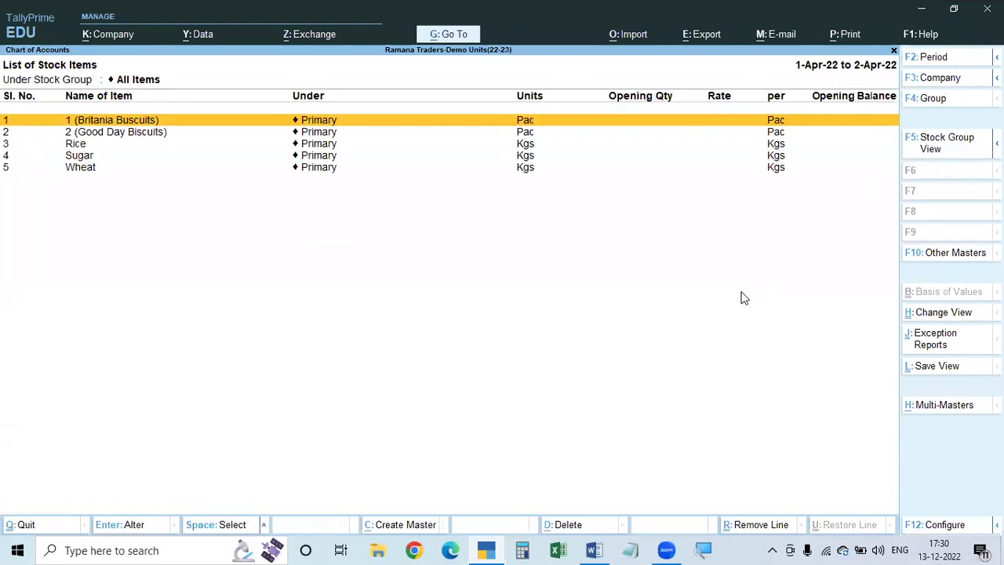
- Configure the stock item list to display masters as Name Only
key(F12)
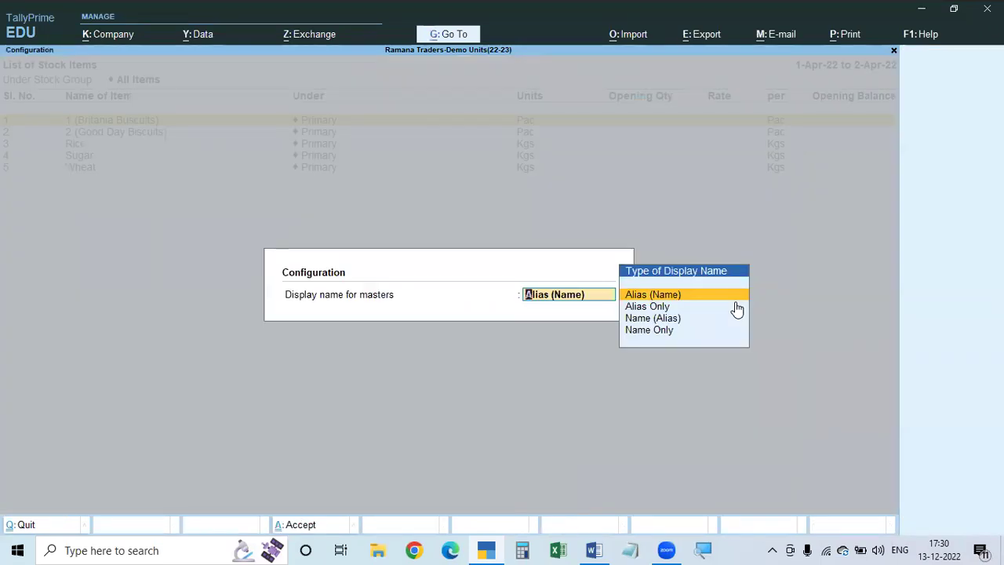
key(Down)
key(Down)
key(Down)
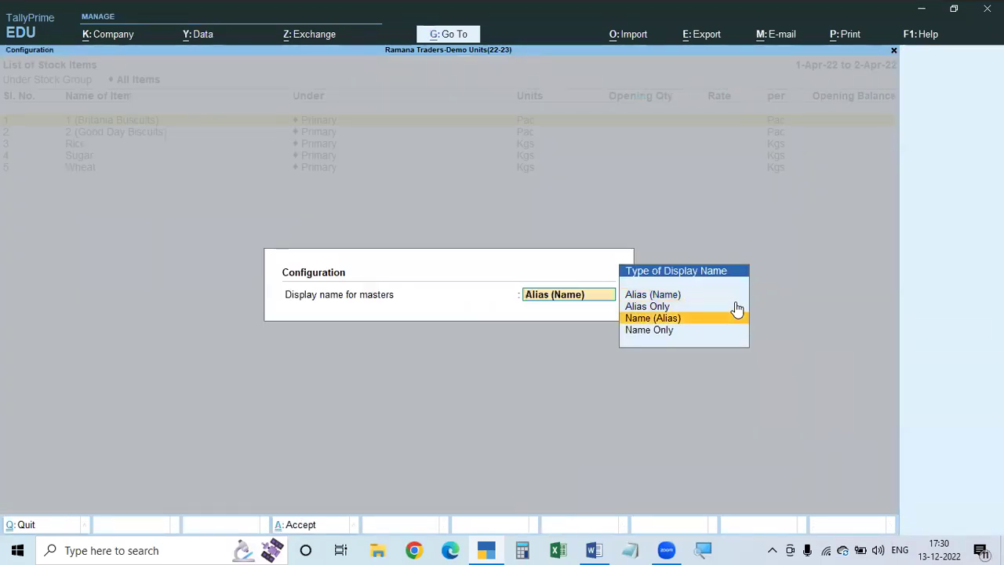
key(Return)
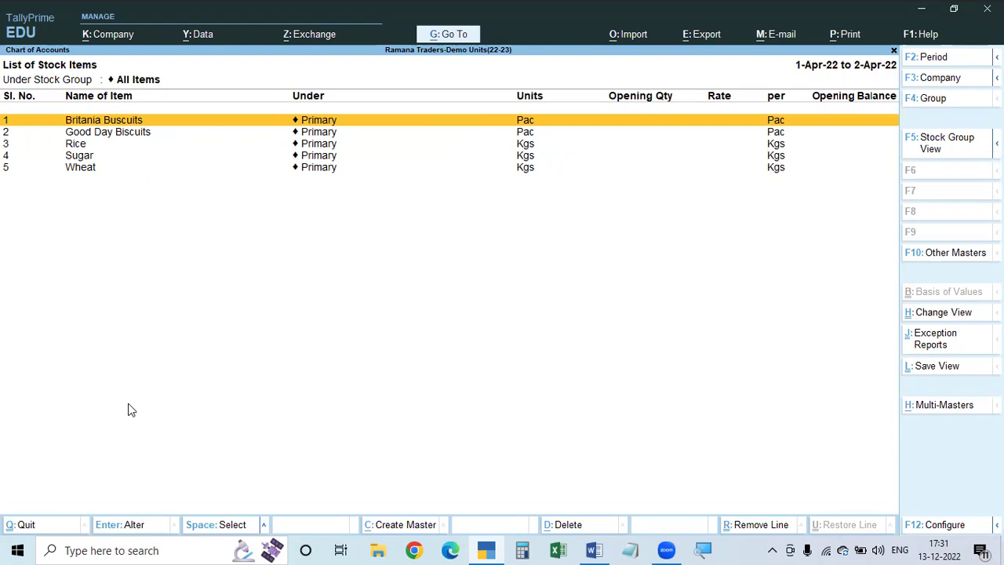
- Configure the stock item list to display masters as Name (Alias)
key(F12)
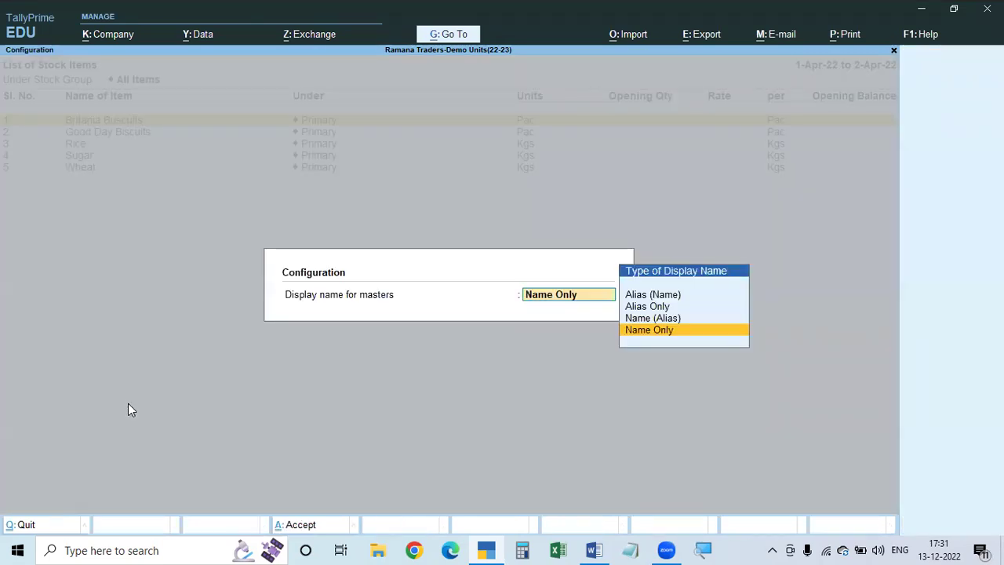
key(Up)
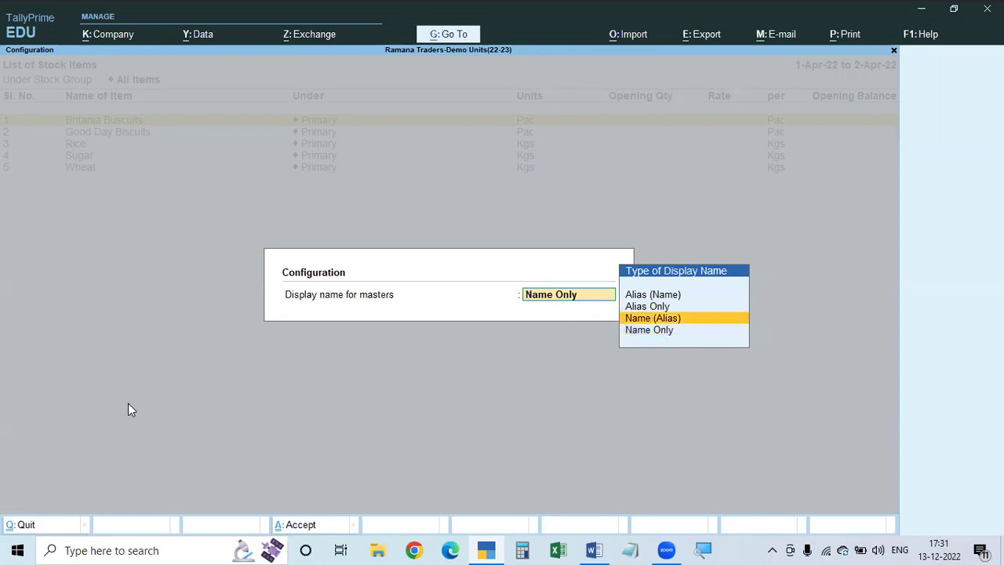
key(Up)
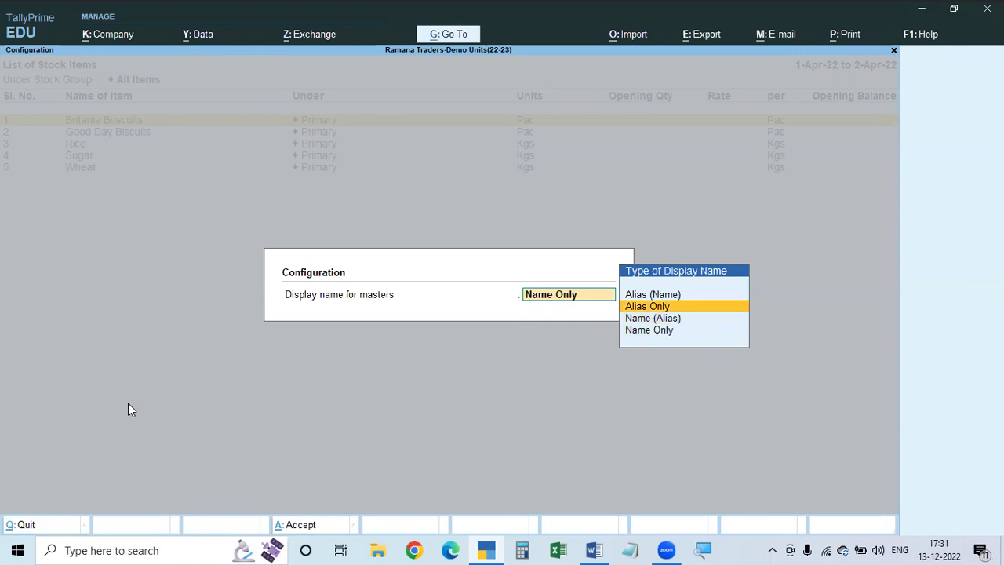
key(Up)
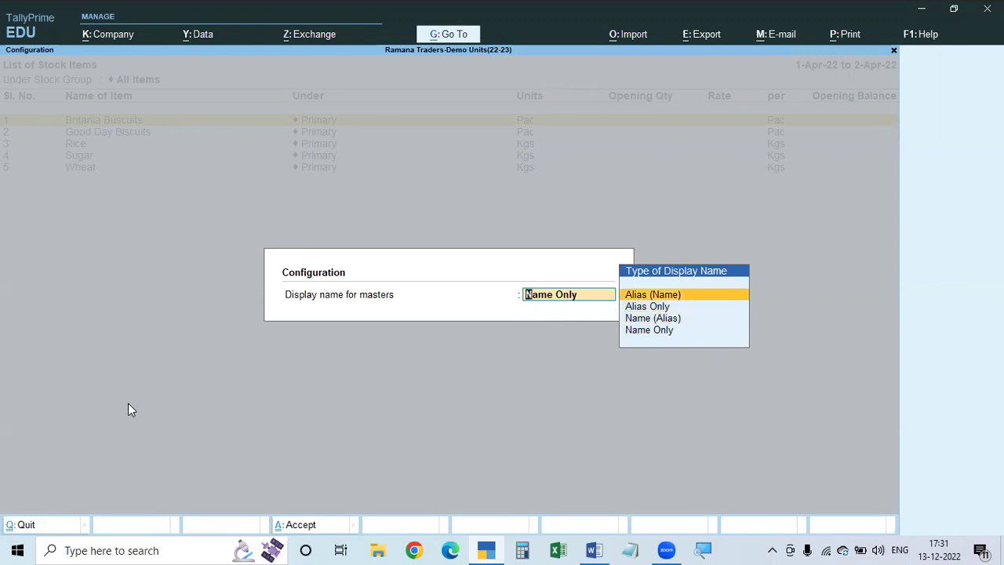
key(Down)
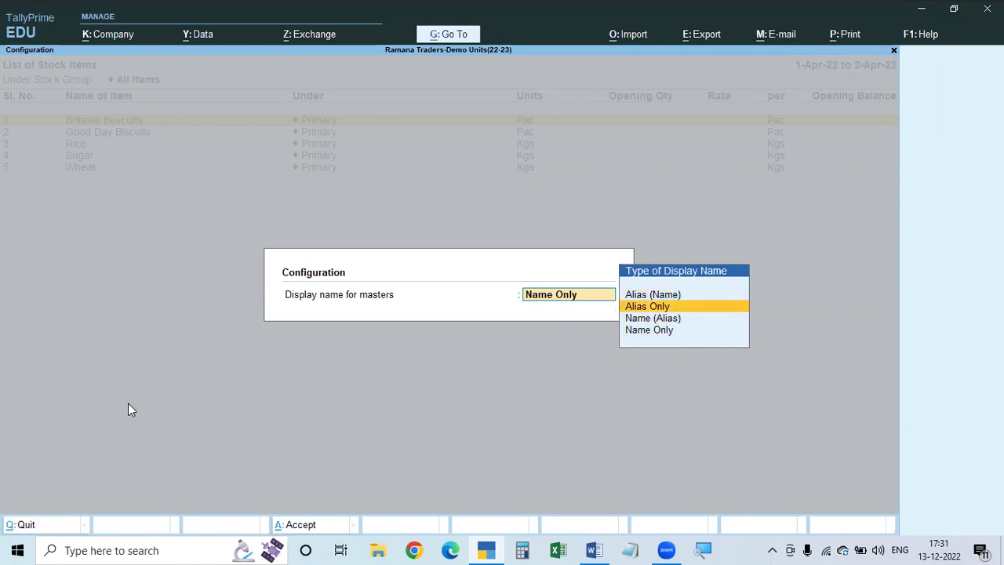
key(Down)
key(Down)
key(Up)
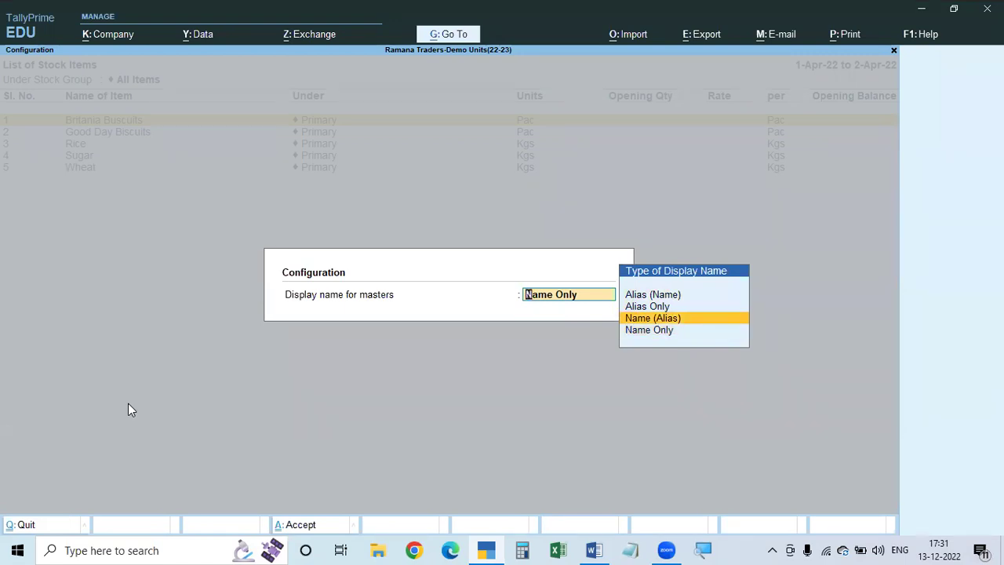
key(Return)
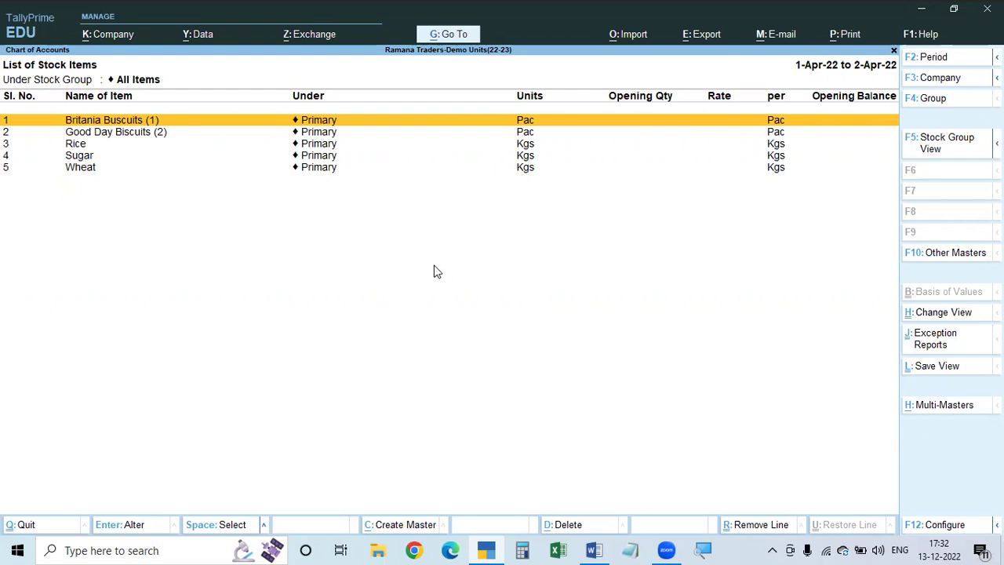
- Try to replace the first alias of Britania Buscuits with BB01, and discard the alteration
key(Return)
key(Return)
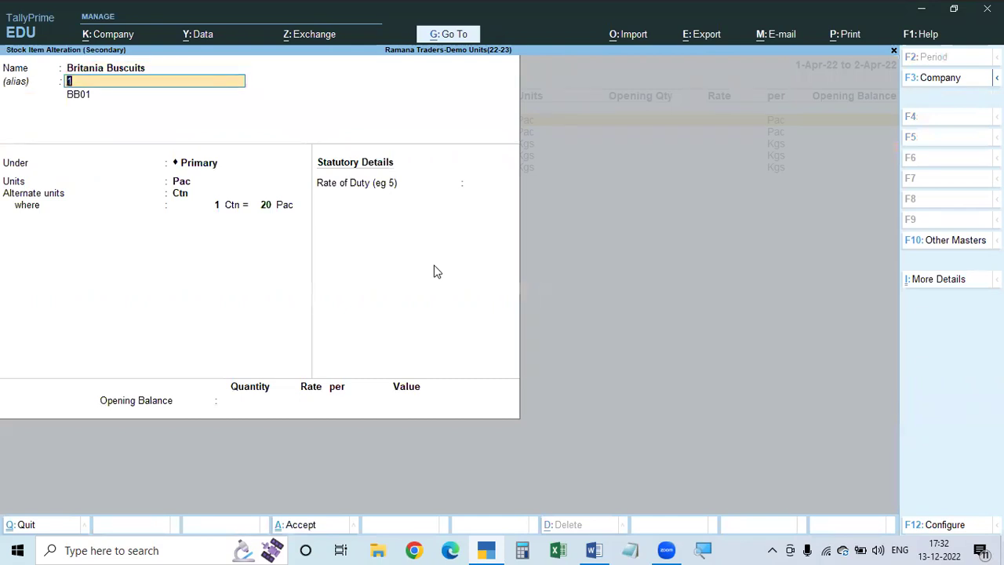
text(BB01)
key(Return)
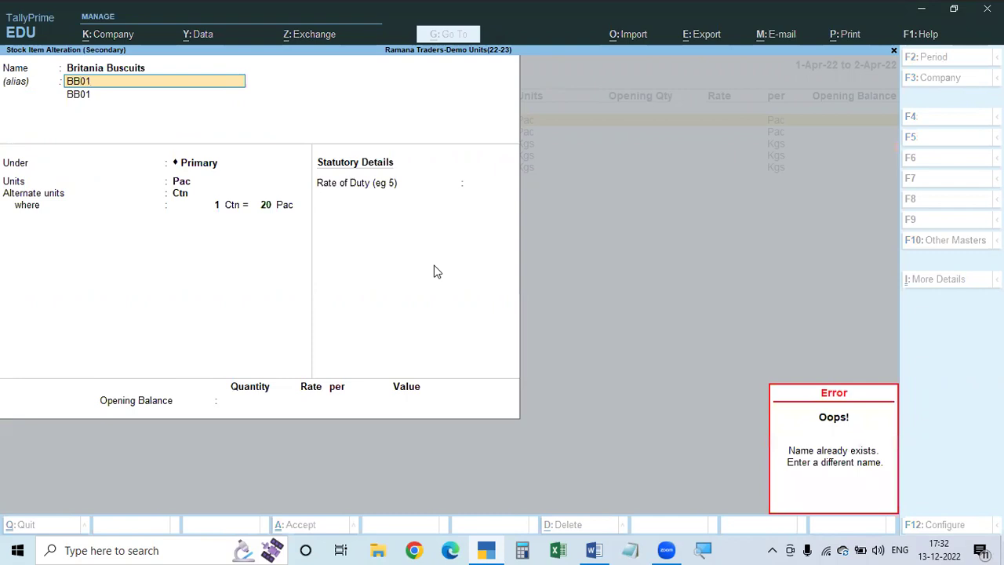
key(BackSpace)
key(Escape)
key(y)
- Set the first alias of Britania Buscuits to BB01 and the second to 1, and save the stock item
key(Return)
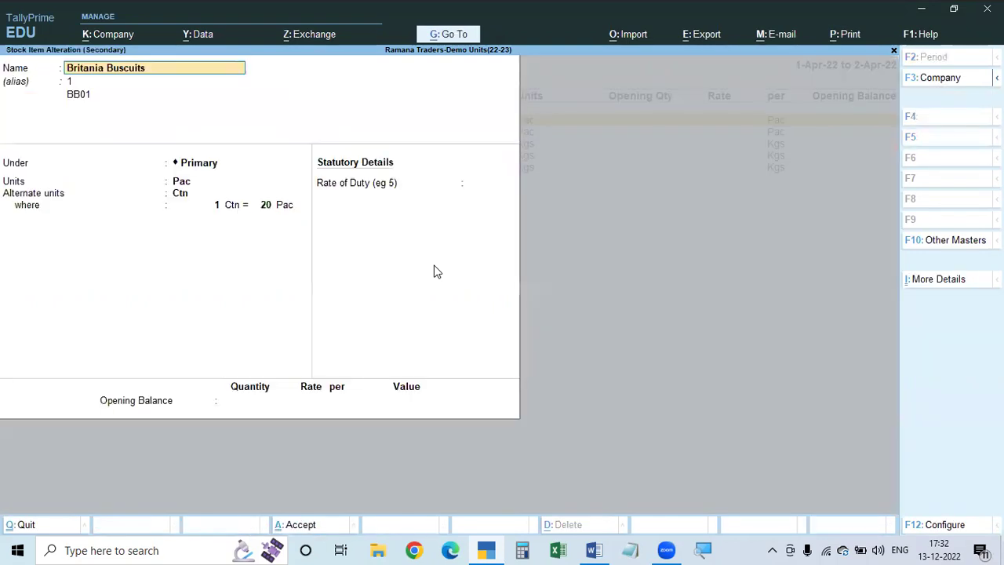
key(Return)
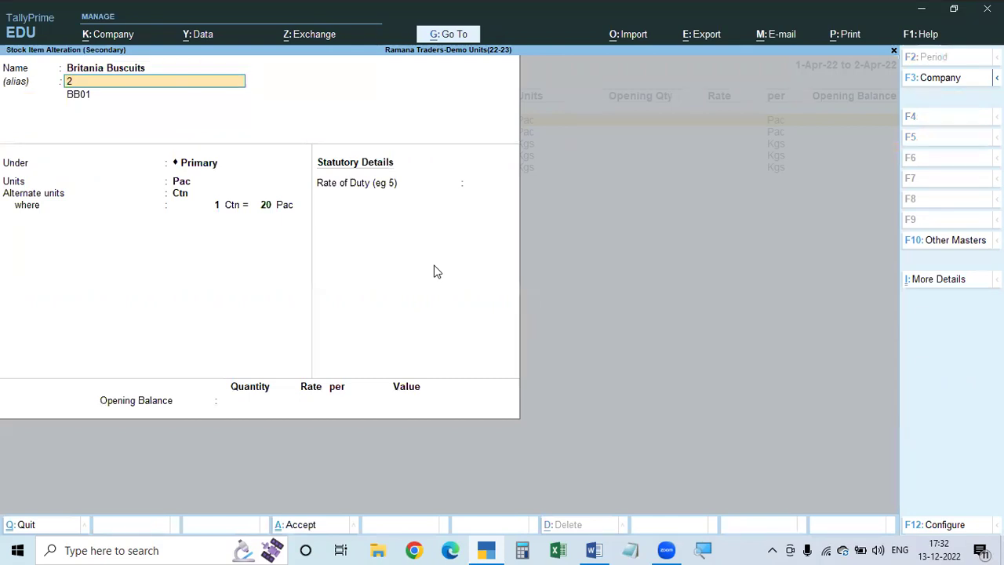
text(BB01)
key(Return)
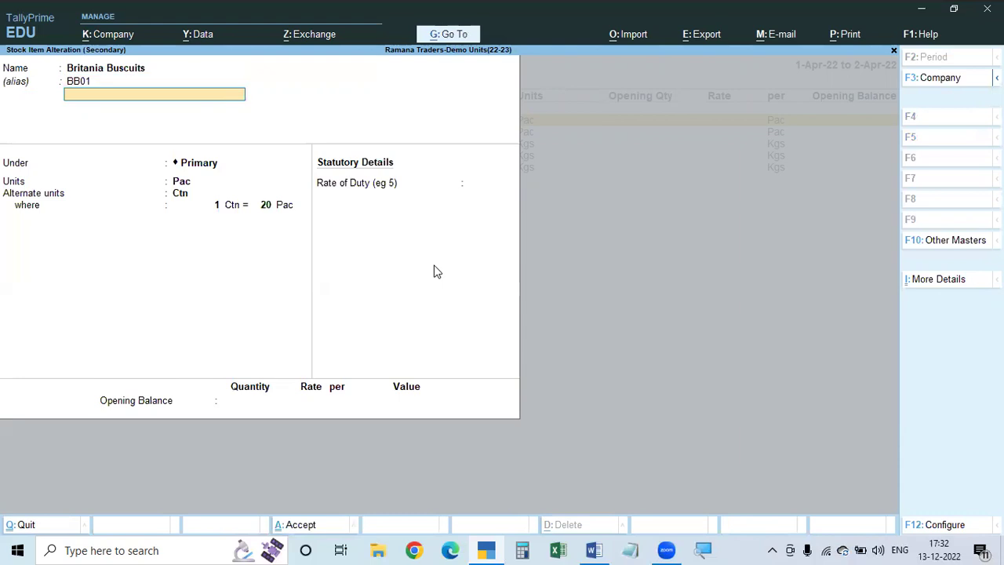
key(Return)
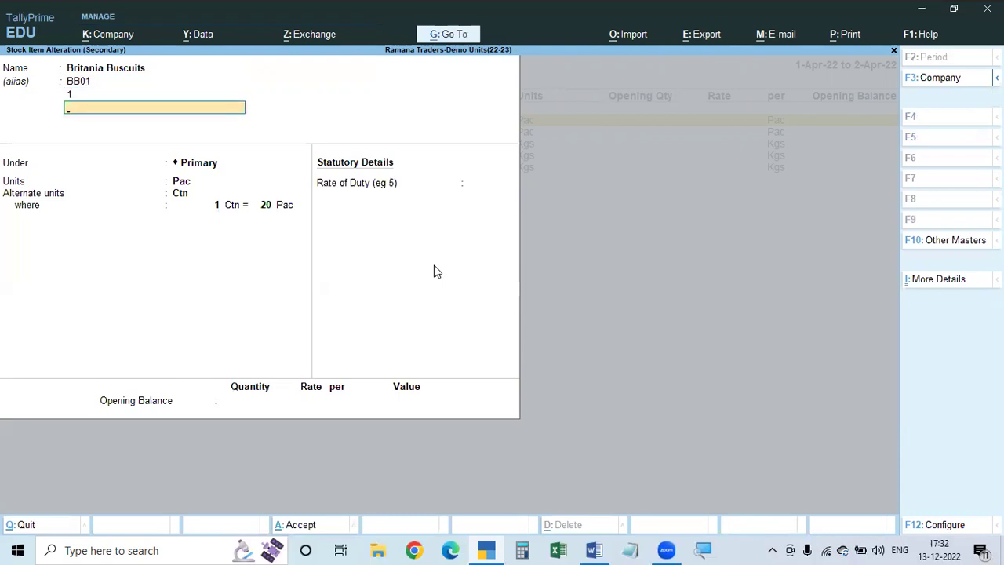
key(ctrl+a)
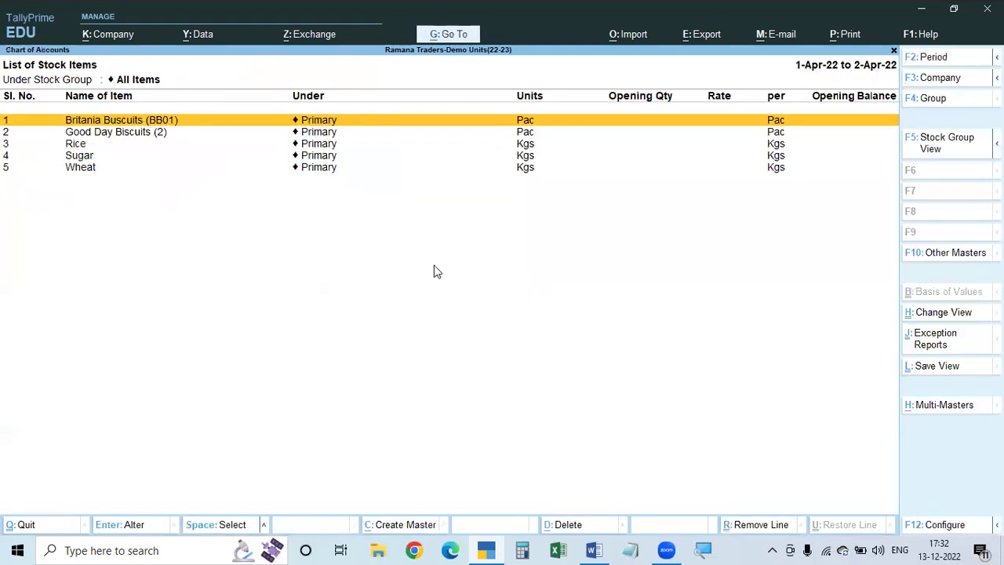
- Set the first alias of Good Day Biscuits to GD01 and the second to 2, and save the stock item
click(160, 134)
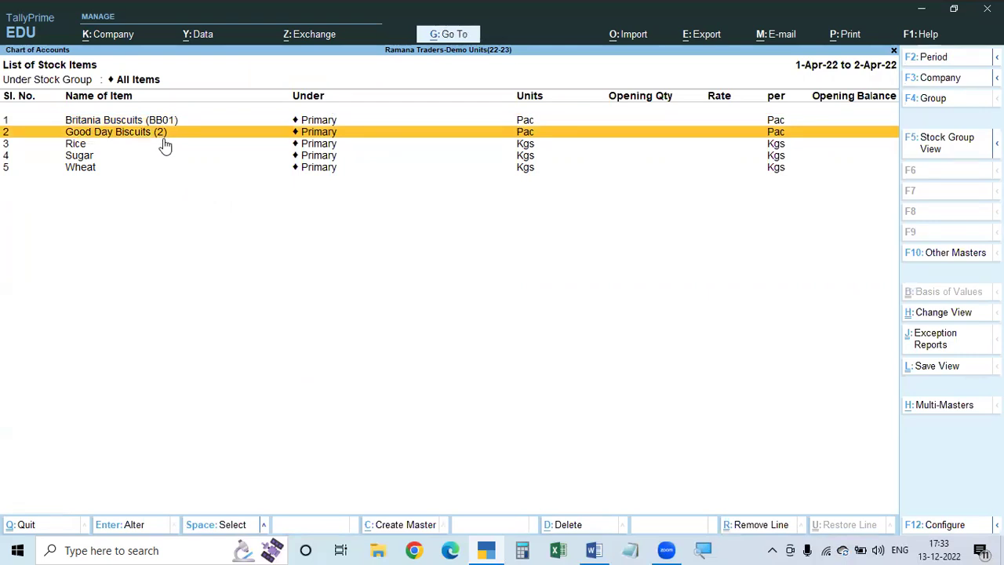
key(Return)
key(Return)
text(2)
key(BackSpace)
key(BackSpace)
key(BackSpace)
key(BackSpace)
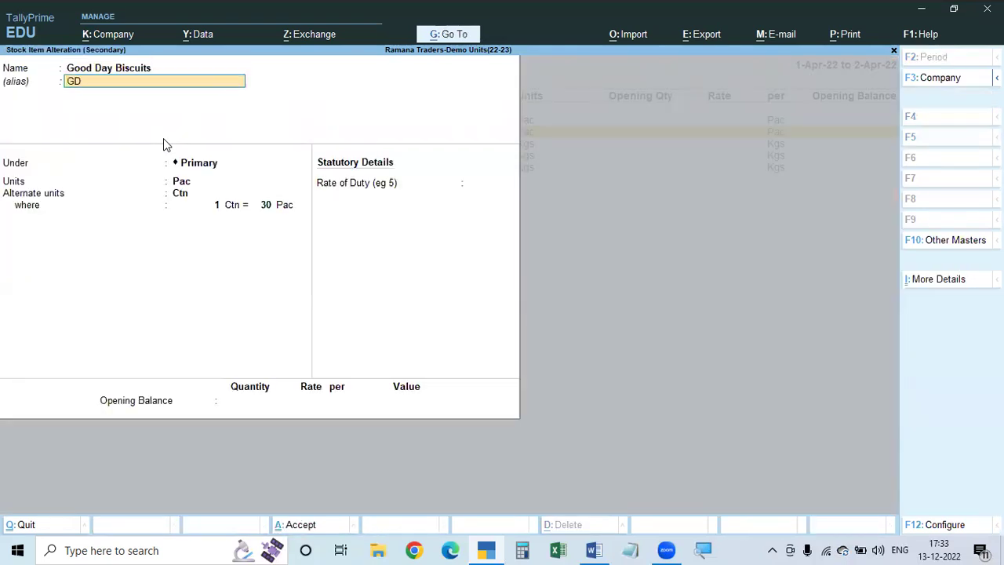
text(Gd)
key(BackSpace)
text(D01)
key(Return)
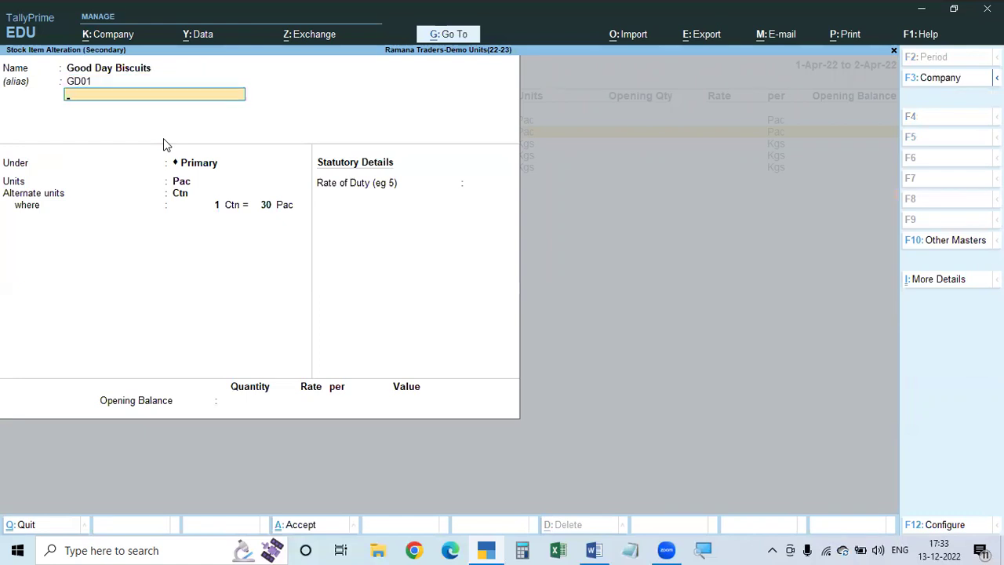
text(2)
key(Return)
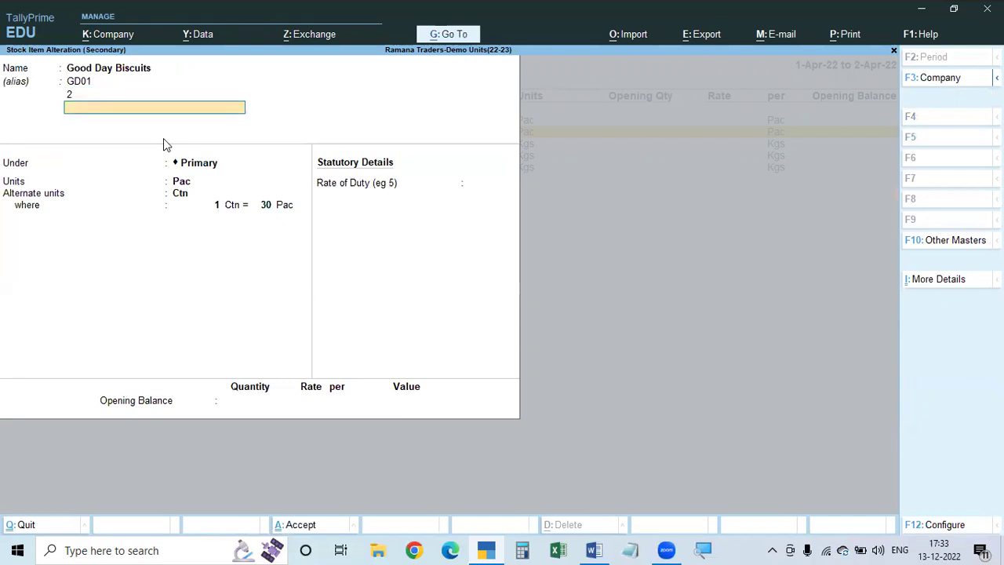
key(ctrl+a)
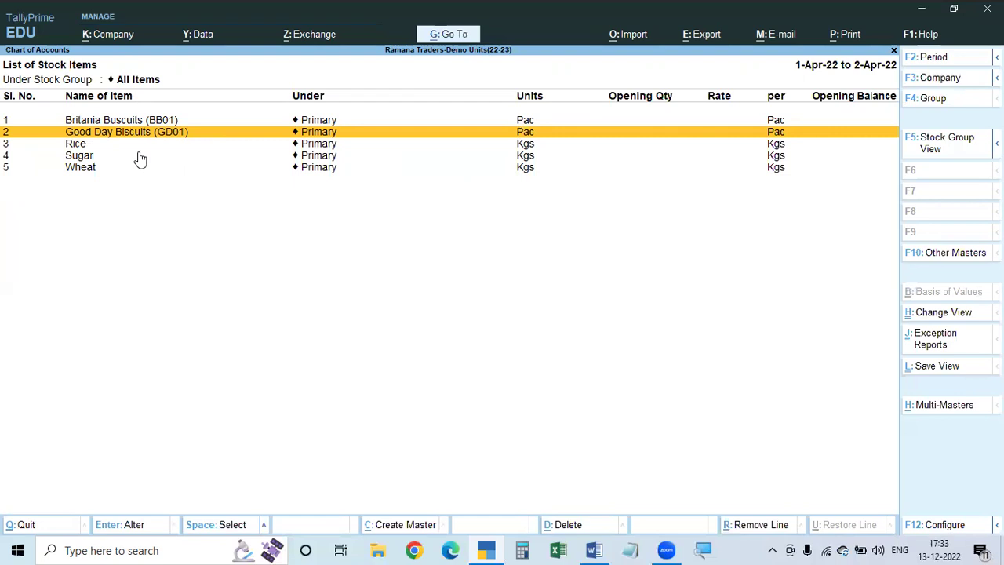
- Close the stock item list and the Chart of Accounts to return to the Gateway of Tally
key(Escape)
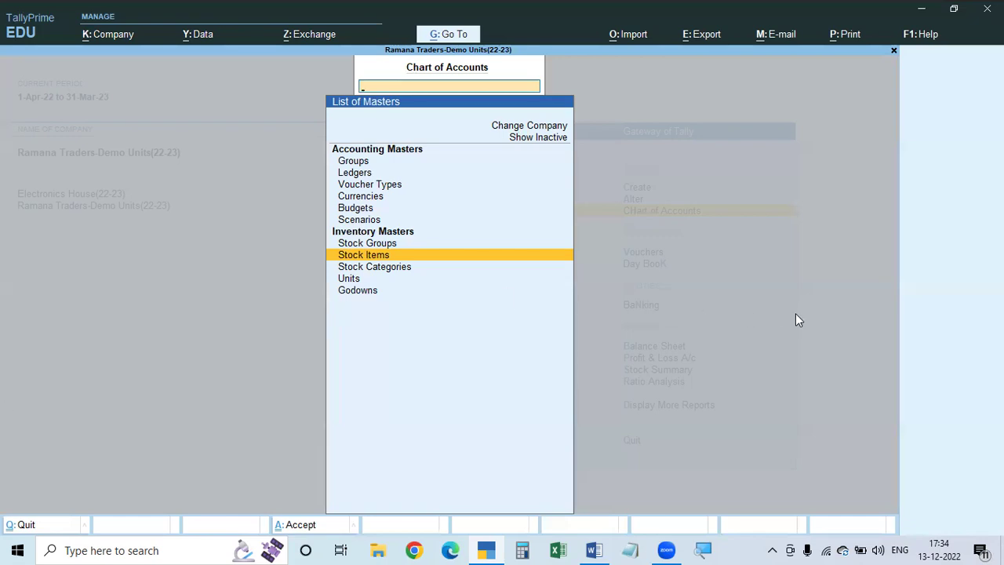
key(Escape)
key(Escape)
key(Escape)
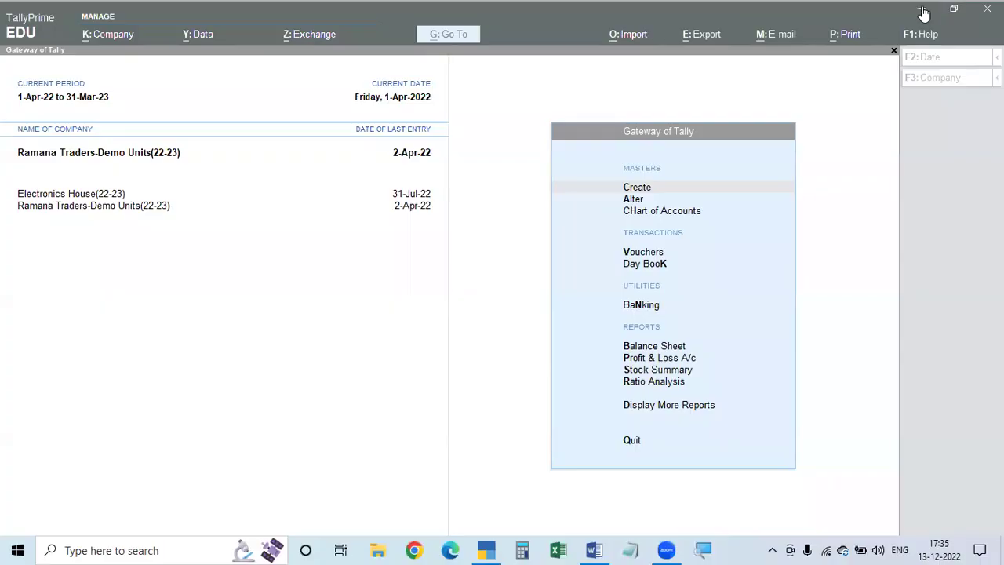
- Switch to the TALLY PRIME FULL SUBJECT document in Word to check the topic list, and return to TallyPrime
click(922, 10)
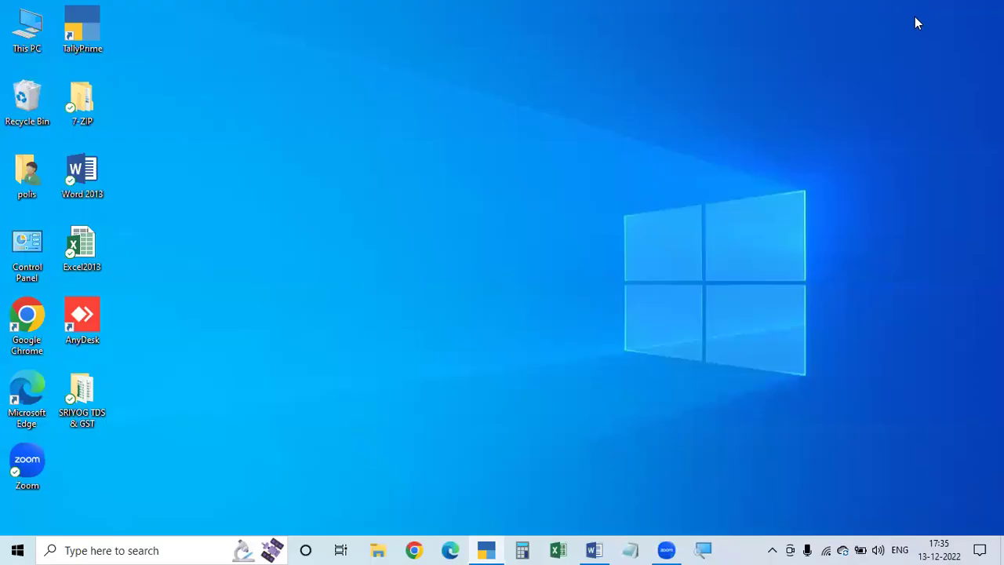
click(592, 550)
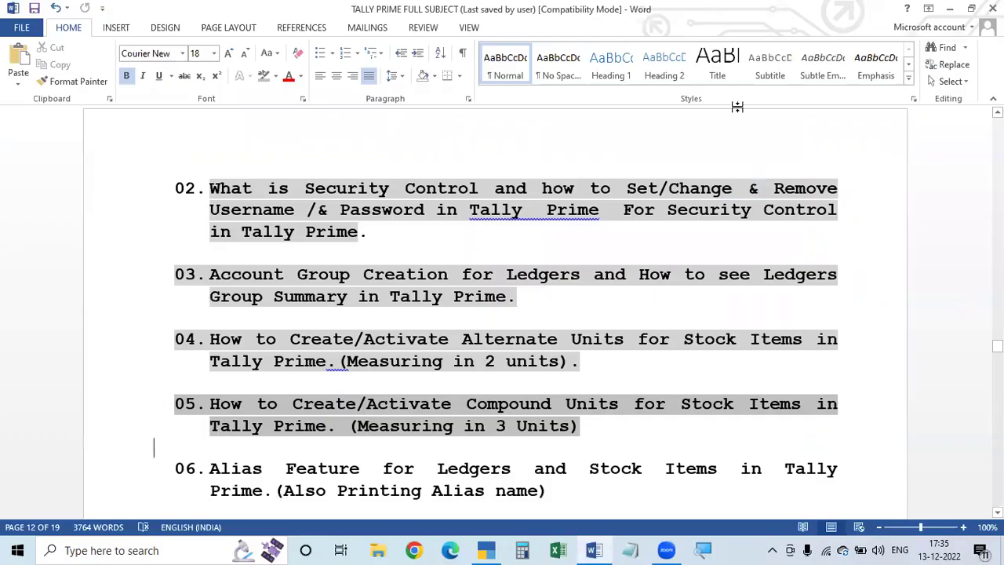
click(949, 8)
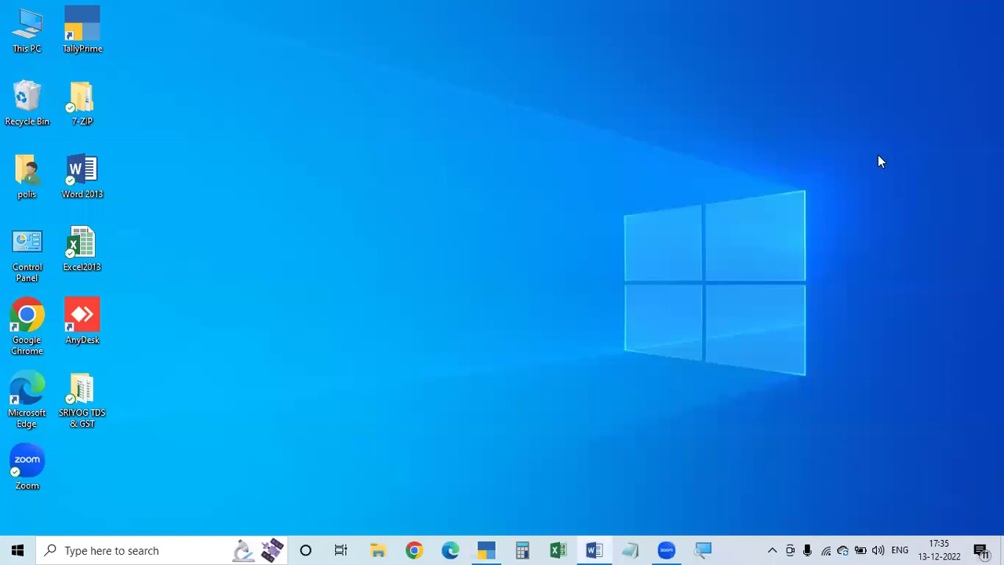
click(487, 550)
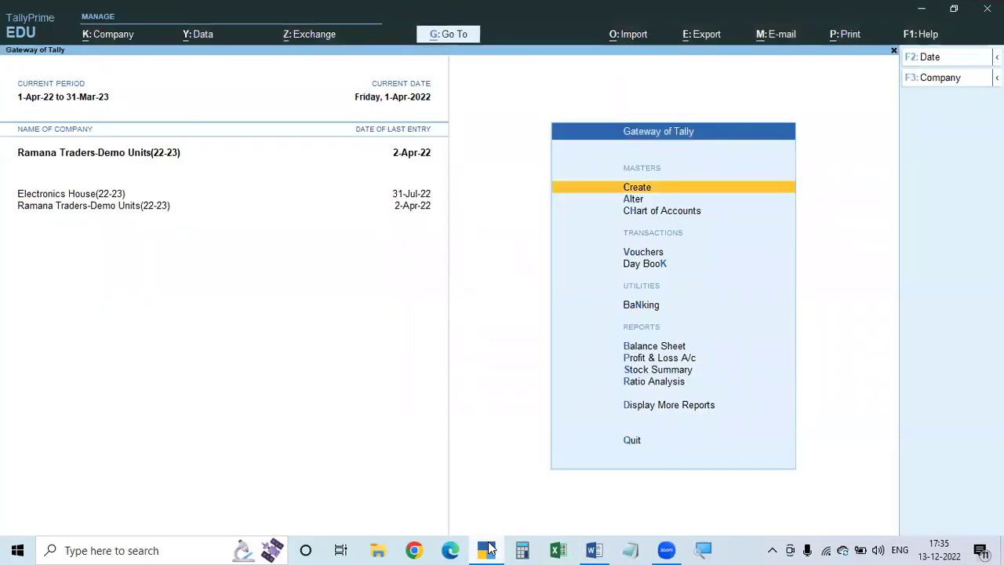
- Start a sales voucher for the party Bhagya Laxmi Provisions Stores with Sales Account as the sales ledger
key(Down)
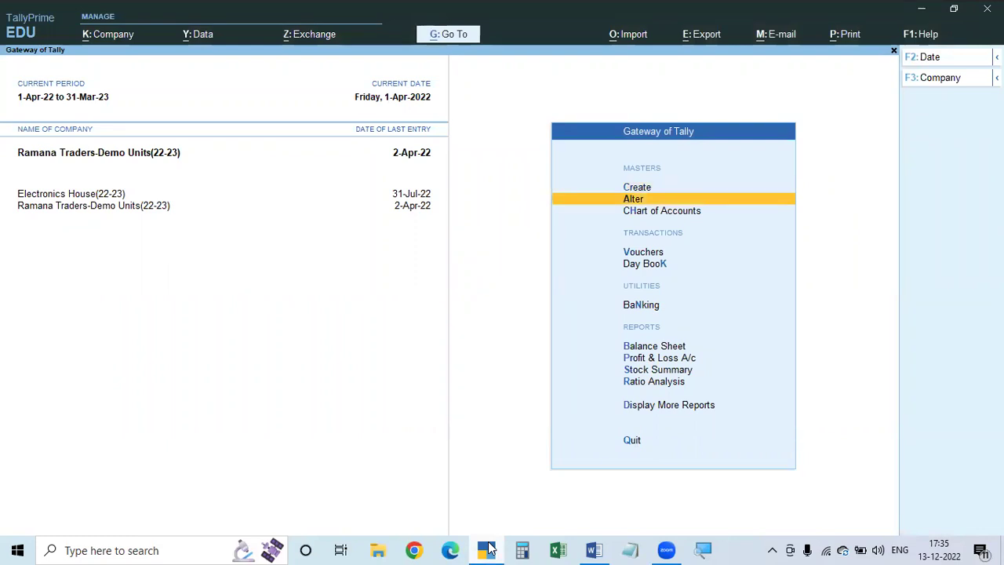
key(v)
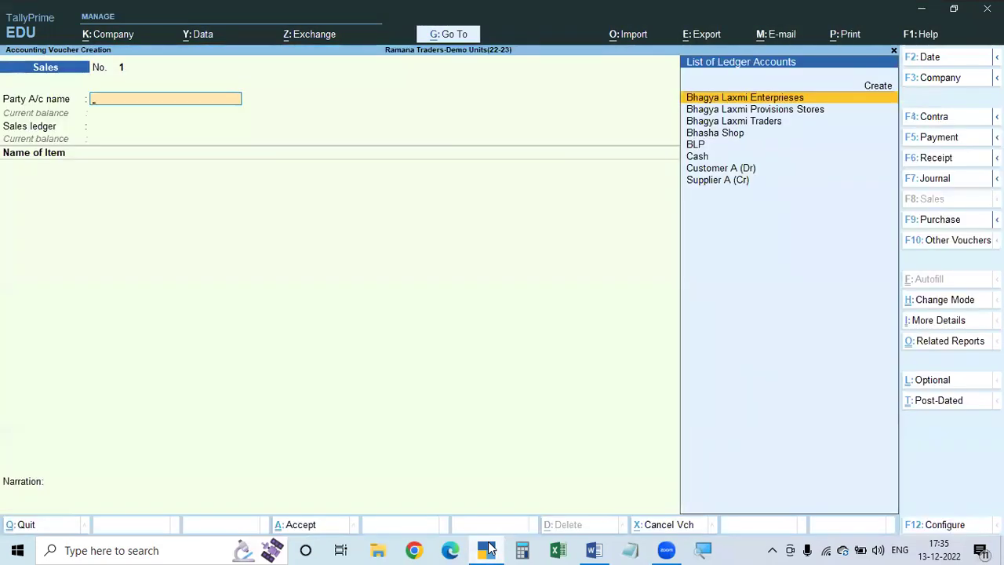
key(Down)
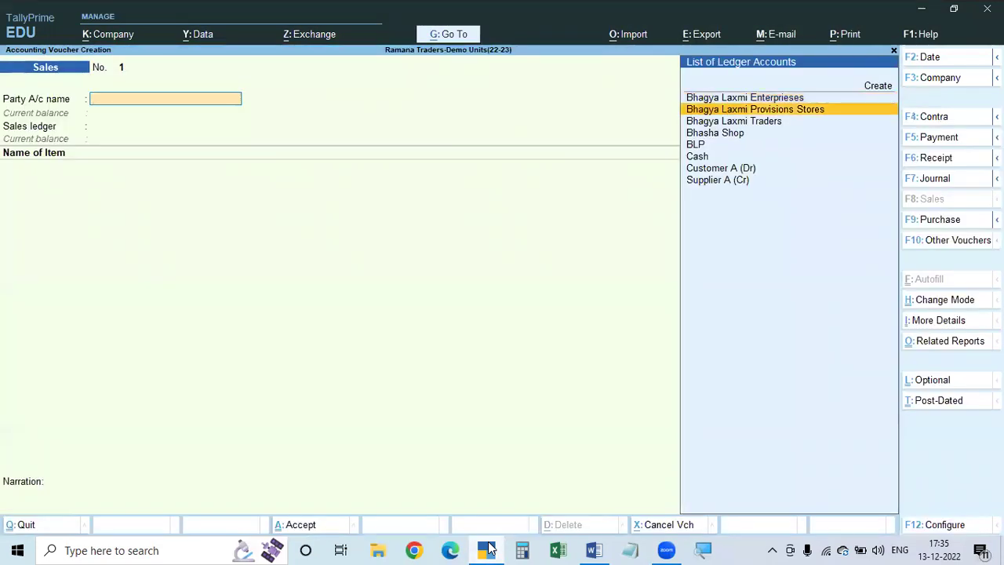
key(Return)
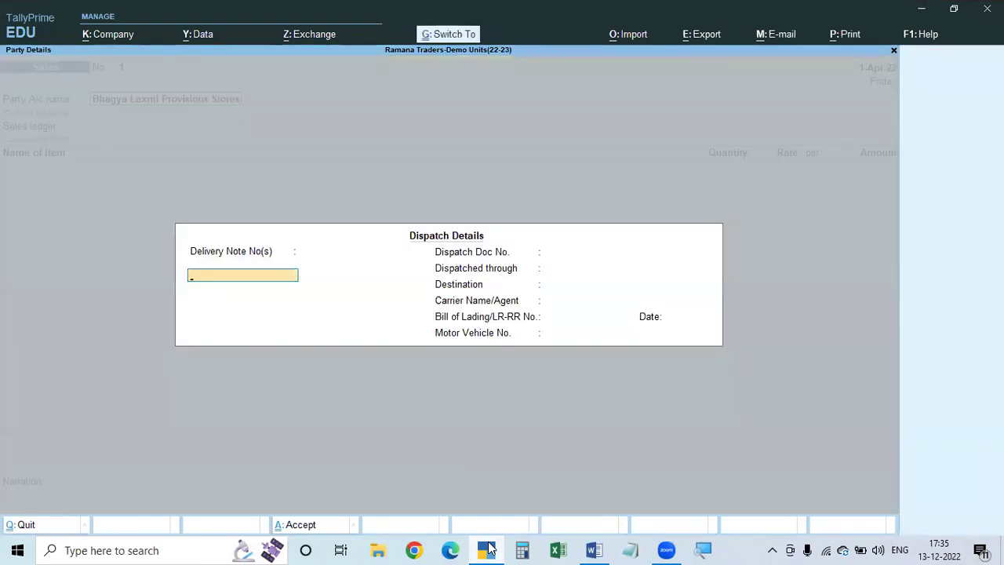
key(Return)
key(Return)
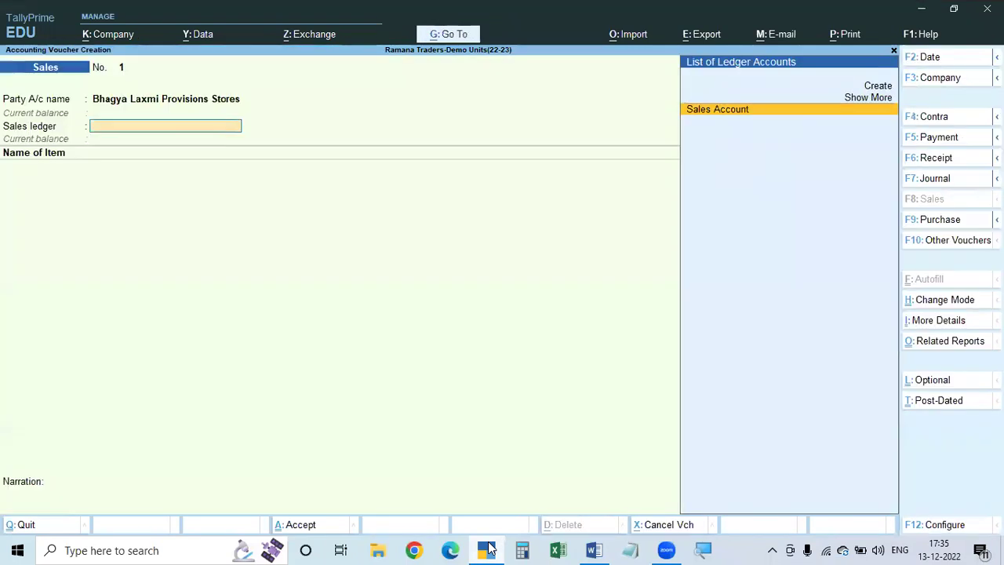
key(Return)
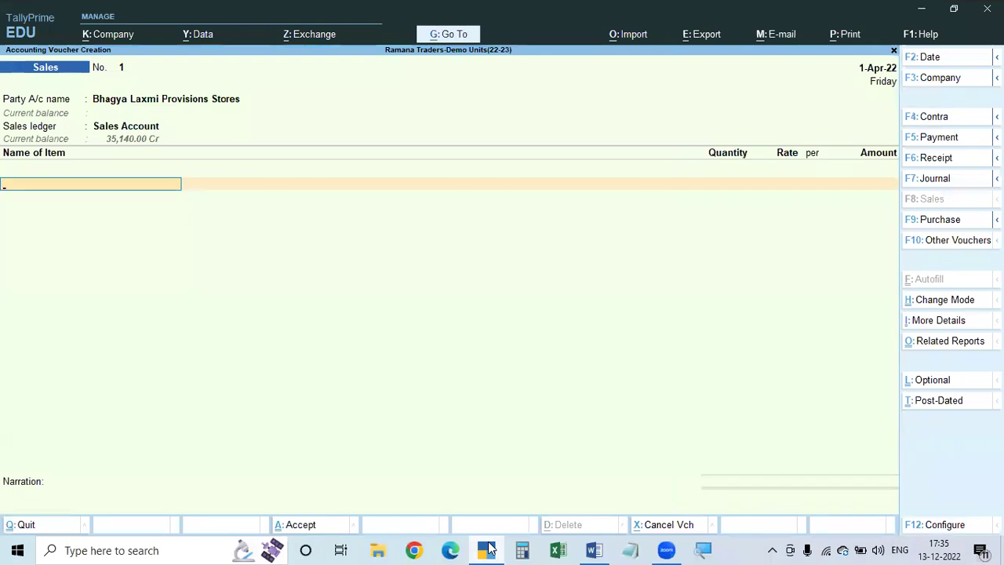
- Add Britania Buscuits to the voucher by its alias BB01, with quantity 2 Pac and rate 25.00
text(Bb)
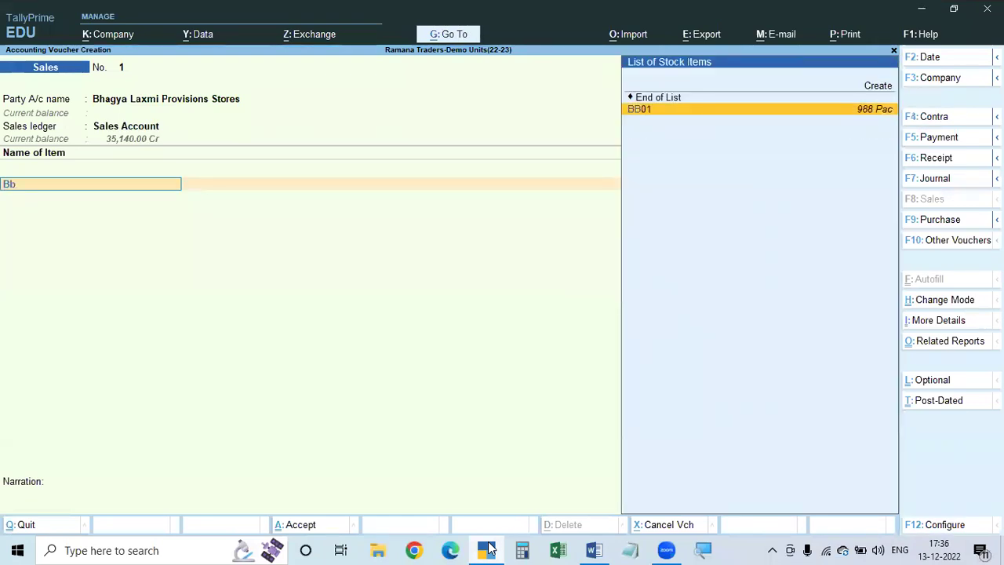
key(Return)
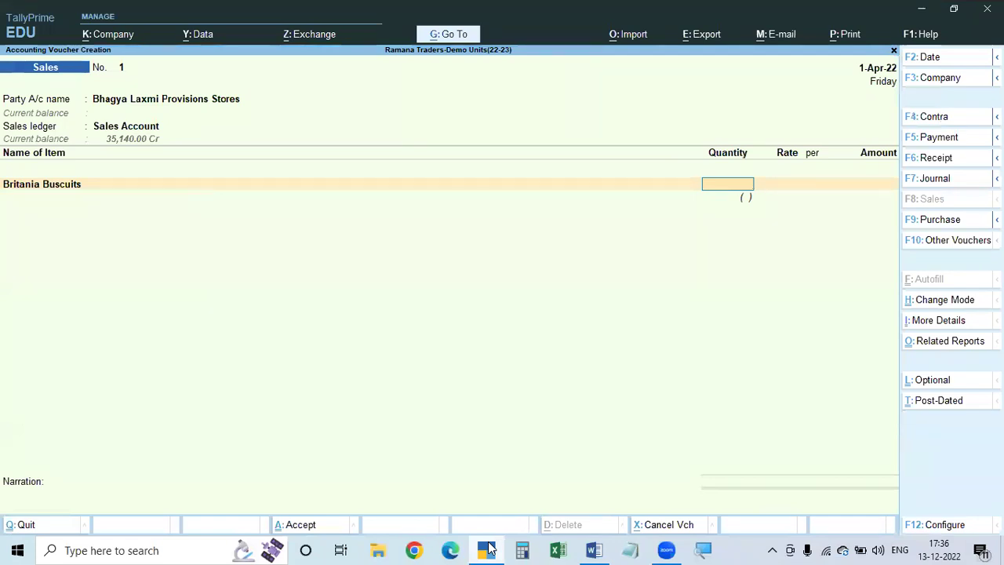
text(2)
key(Return)
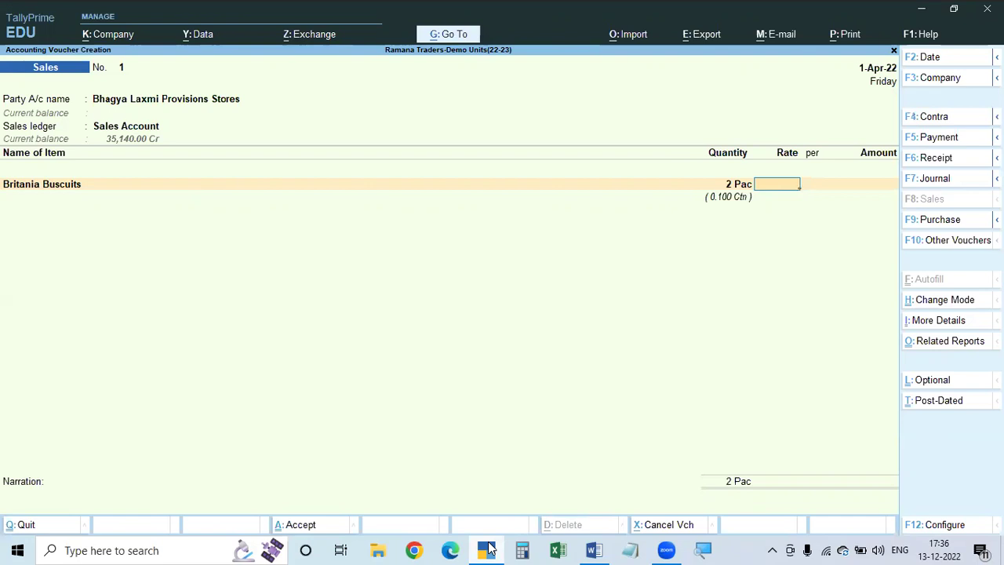
key(BackSpace)
key(Return)
text(5)
key(BackSpace)
text(25)
key(Return)
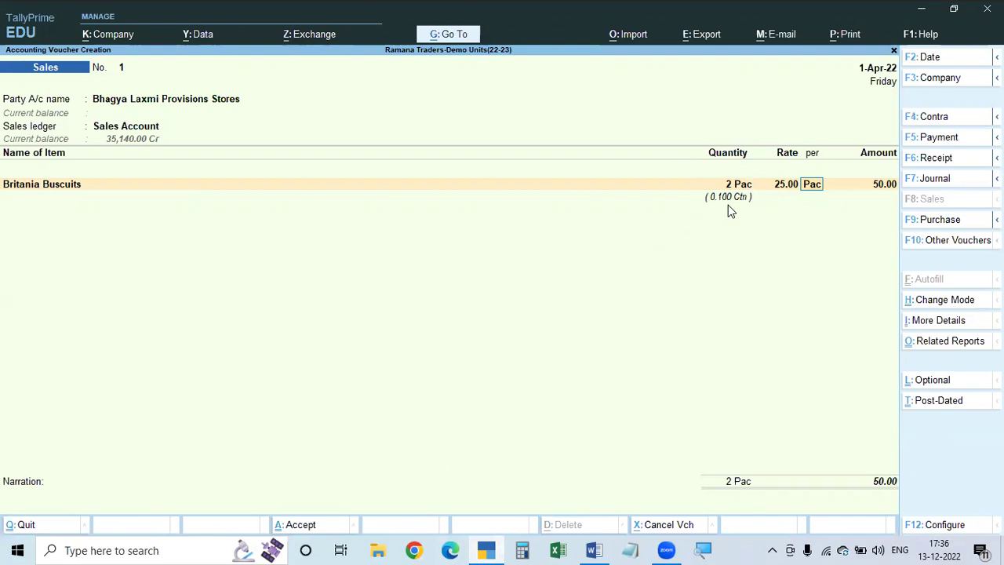
- Leave the sales voucher without saving it and return to the Gateway of Tally
key(Return)
key(Escape)
key(Escape)
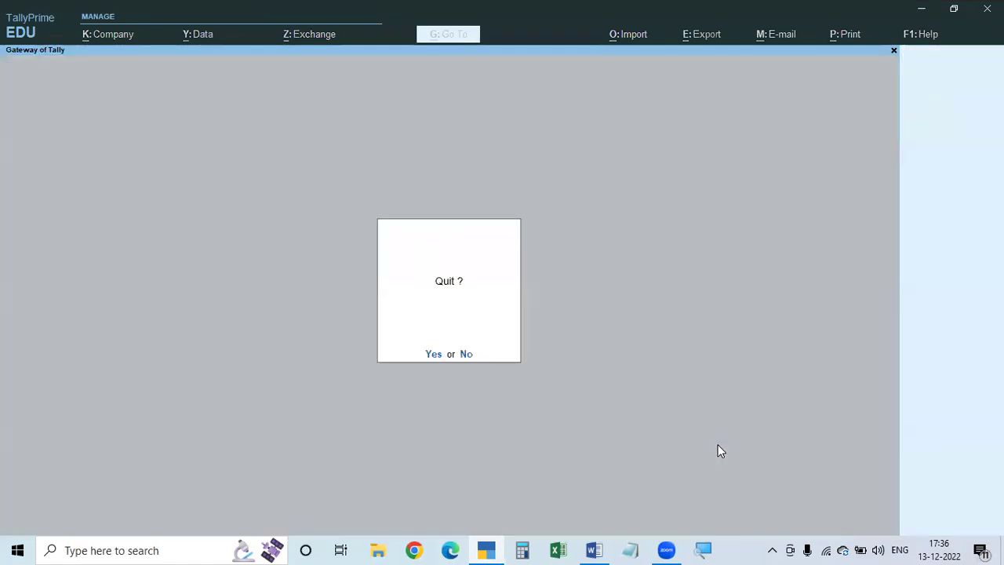
key(Escape)
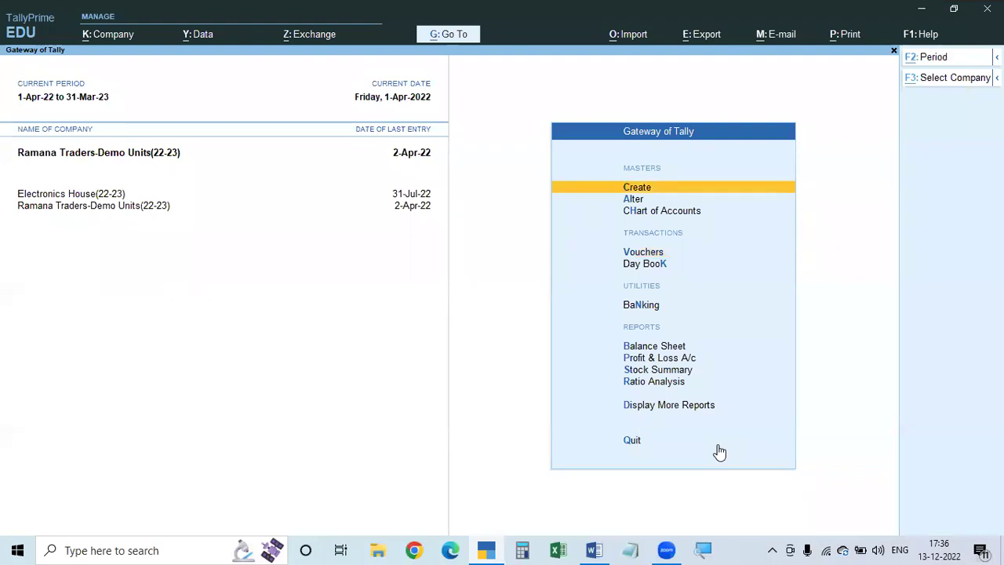
- Switch the active company to Electronics House(22-23) with number 10003
key(F2)
key(BackSpace)
key(Escape)
key(alt+F3)
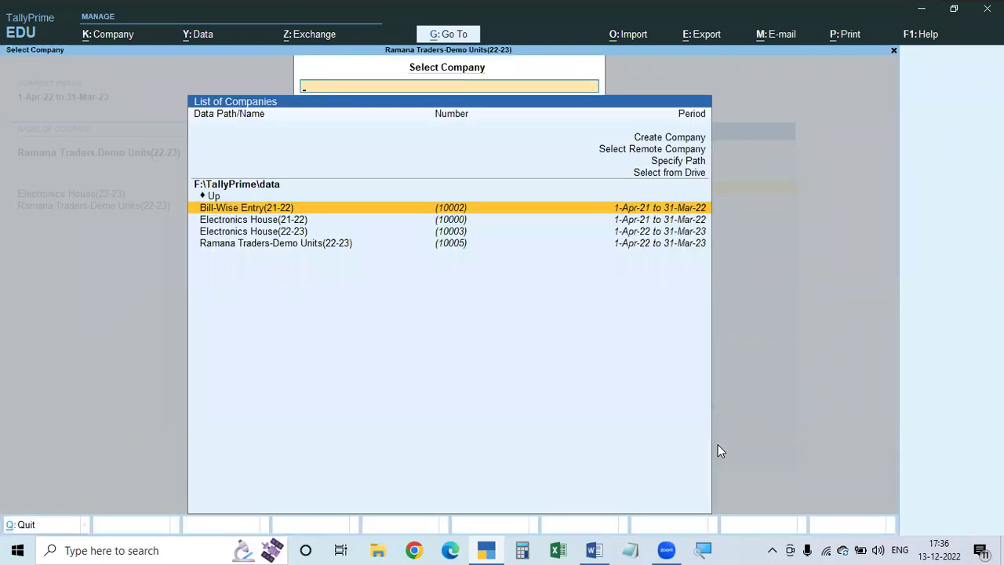
key(Down)
key(Down)
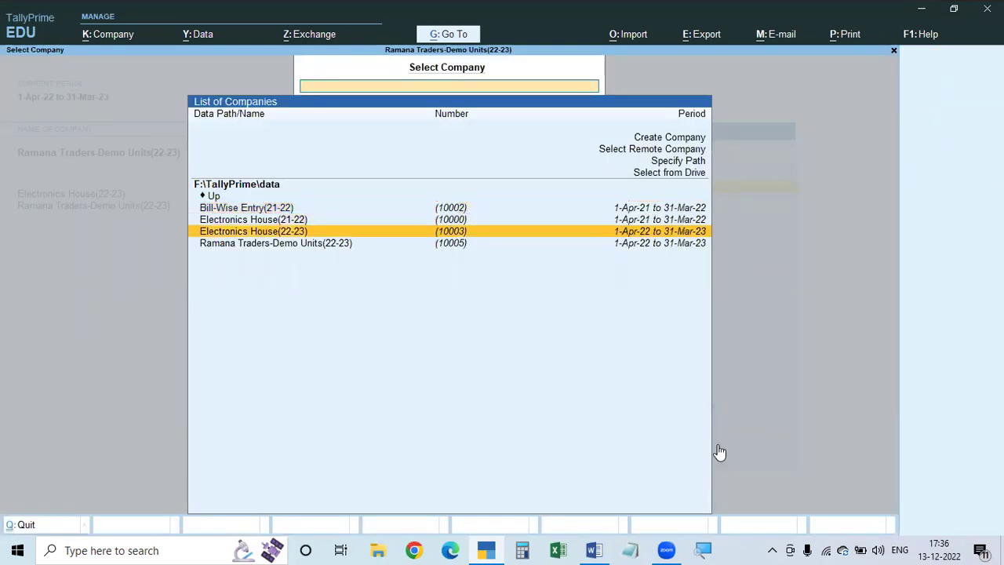
key(Return)
- Look through the ledgers available for alteration in the company's accounting masters
key(Down)
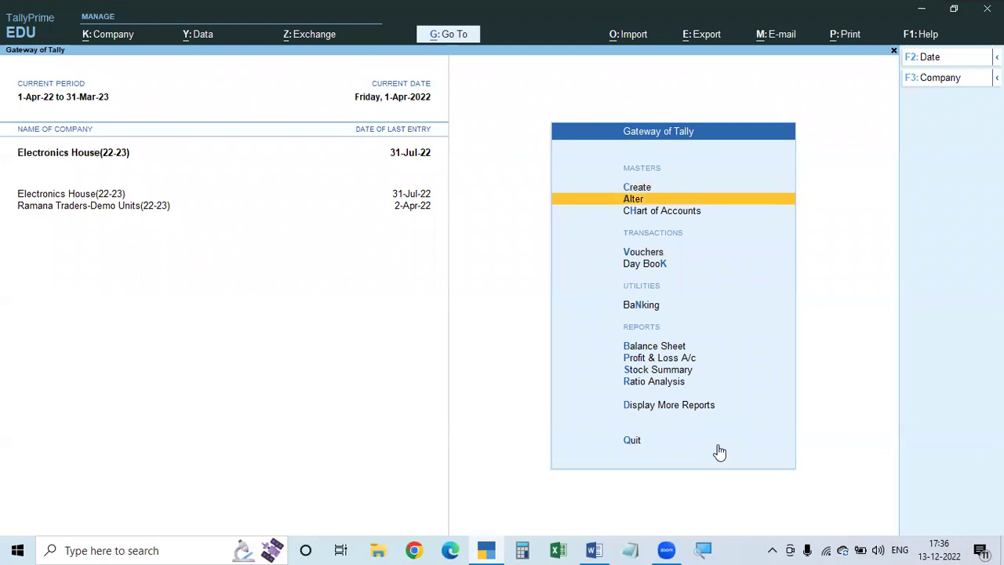
key(Return)
key(Down)
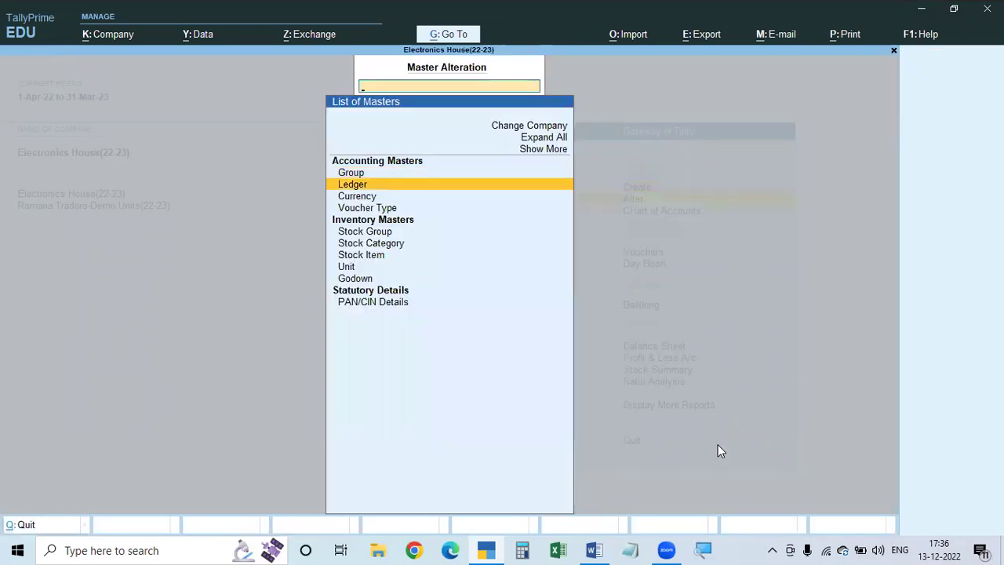
key(Return)
key(Down)
key(Down)
key(Down)
key(Down)
key(Down)
key(Down)
key(Down)
key(Down)
key(Down)
key(Down)
key(Down)
key(Down)
key(Down)
key(Down)
key(Down)
key(Down)
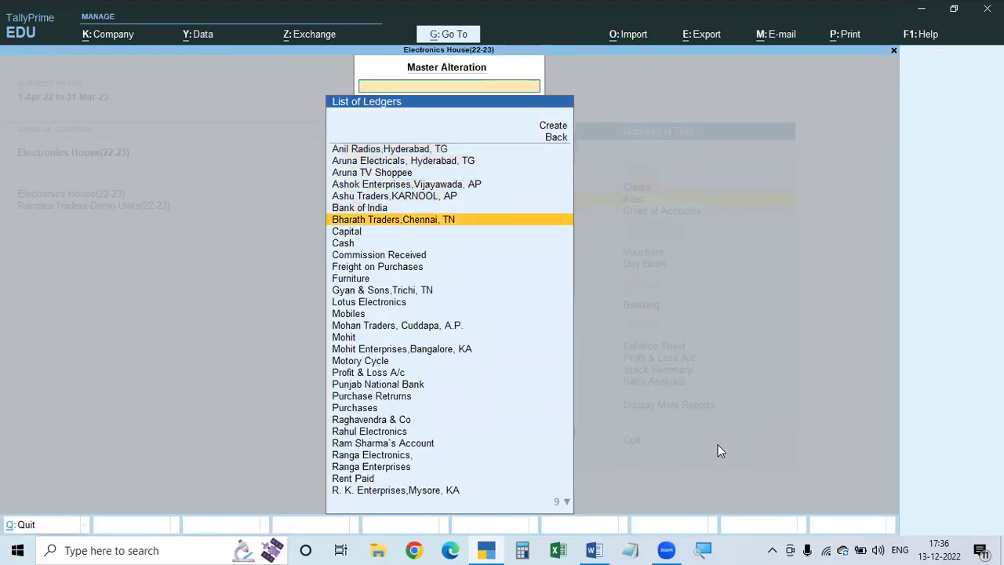
key(Down)
key(Down)
key(Escape)
- Look through the stock items available for alteration and return to the Gateway of Tally
key(Down)
key(Down)
key(Down)
key(Down)
key(Down)
key(Down)
key(Return)
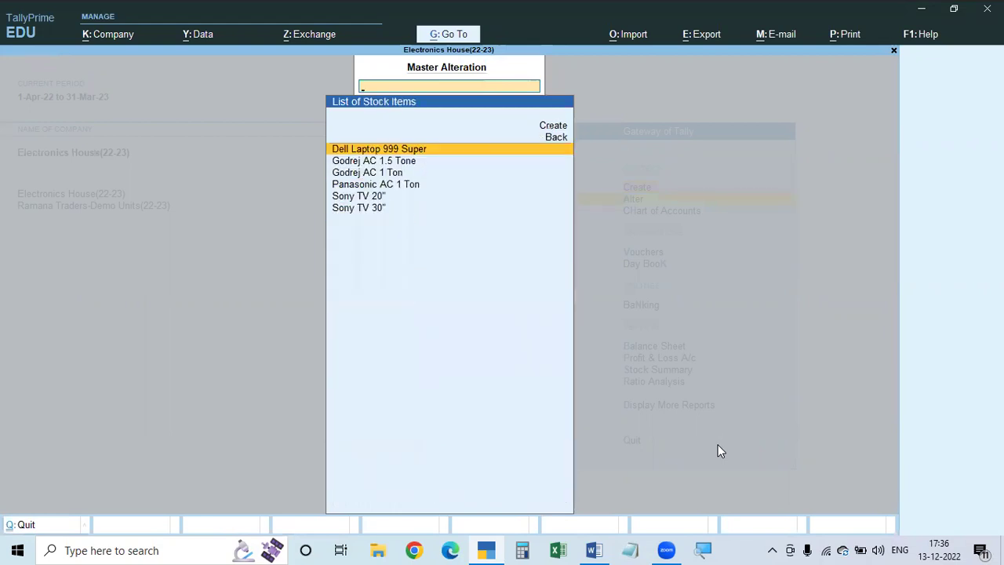
key(Down)
key(Down)
key(Down)
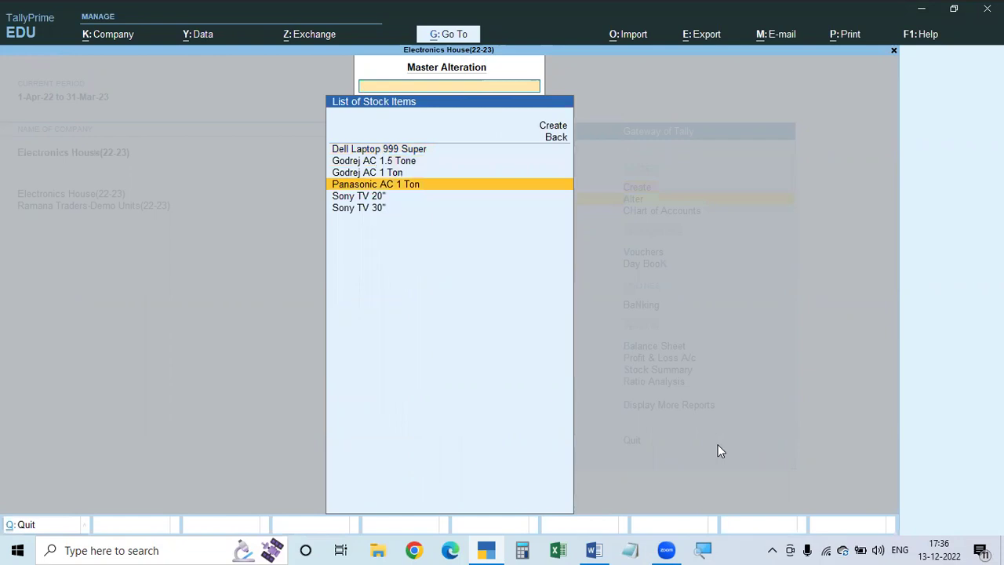
key(Down)
key(Down)
key(Up)
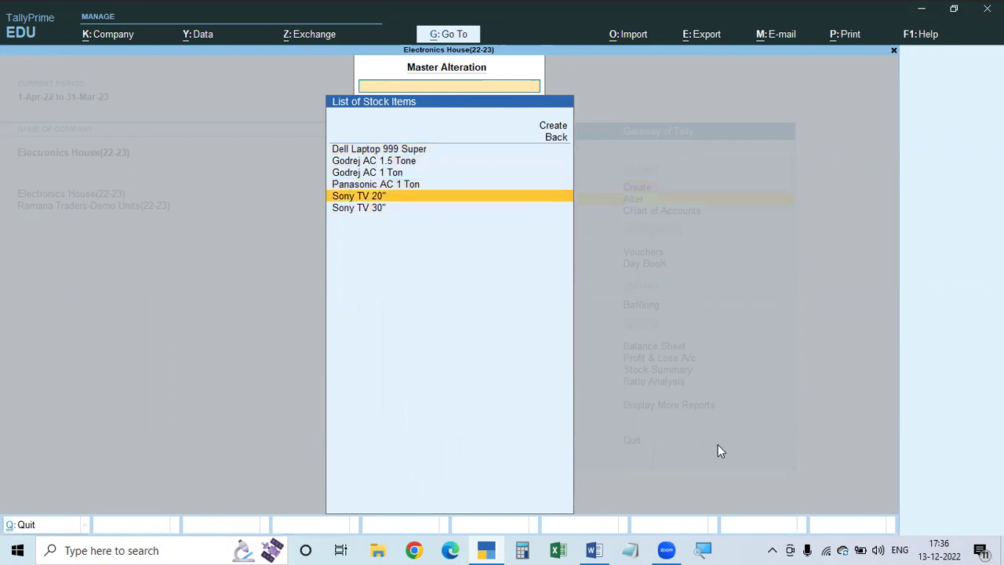
key(Escape)
key(Escape)
key(Escape)
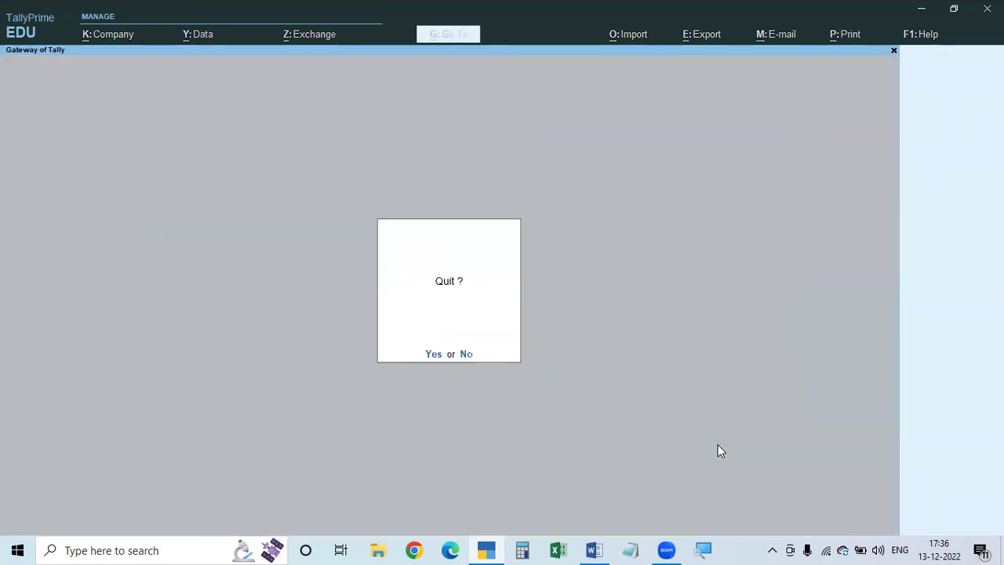
key(Escape)
- Display the stock items from the Chart of Accounts as a flat stock item view
key(Down)
key(Down)
key(Return)
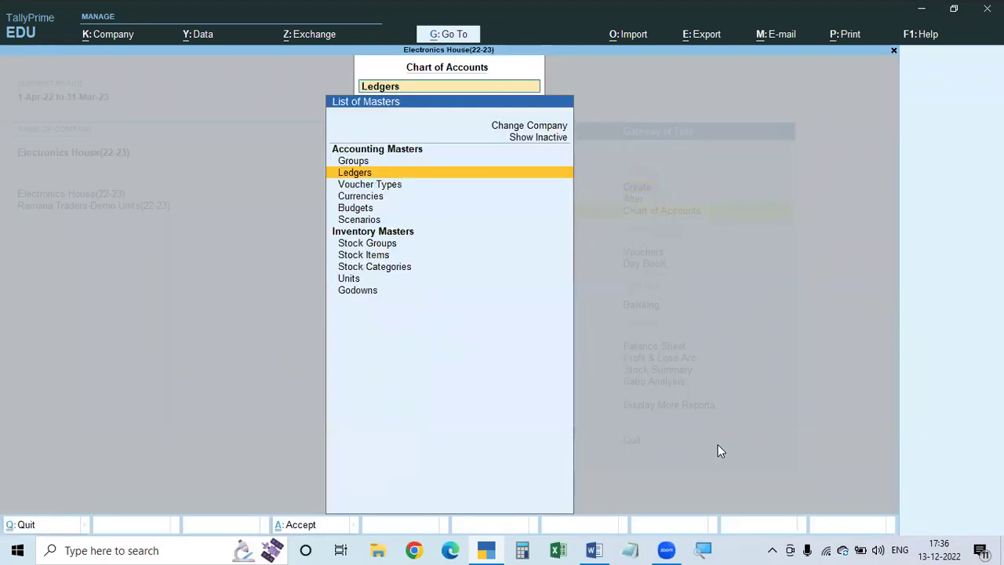
key(Down)
key(Down)
key(Down)
key(Down)
key(Down)
key(Down)
key(Down)
key(Down)
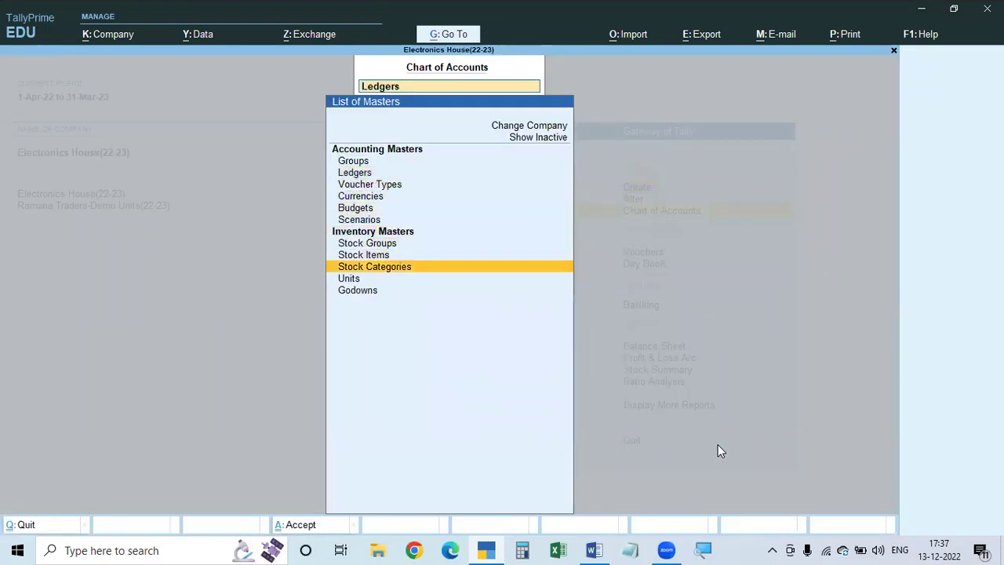
key(Up)
key(Return)
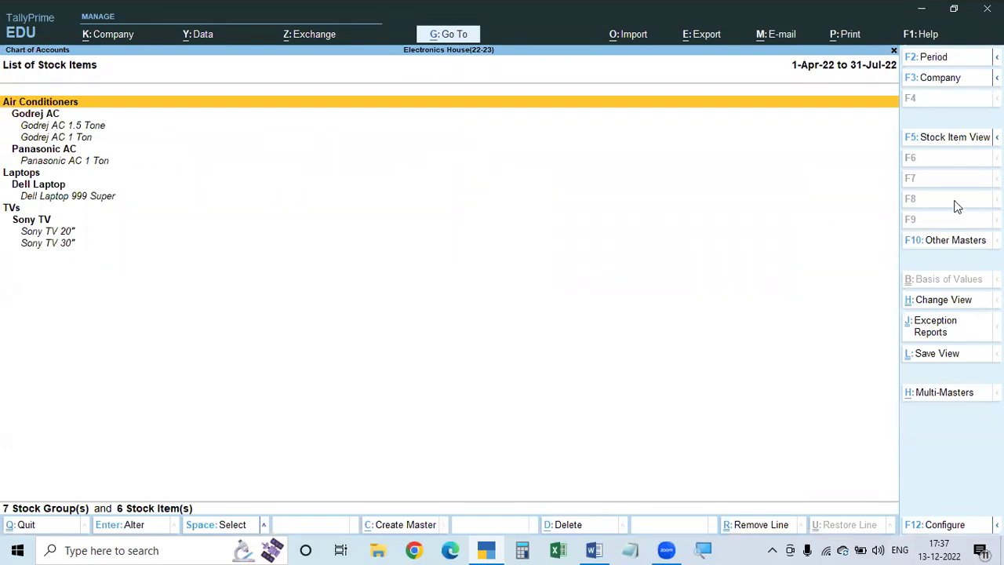
click(933, 139)
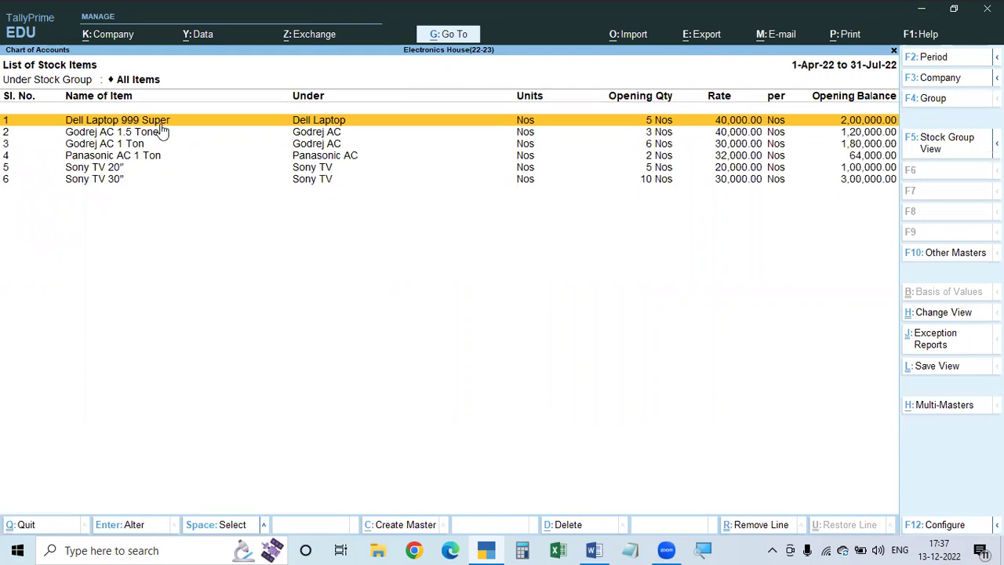
- Try entering 1 as the alias of the stock item Dell Laptop 999 Super, and leave its alteration without saving
key(Return)
key(Return)
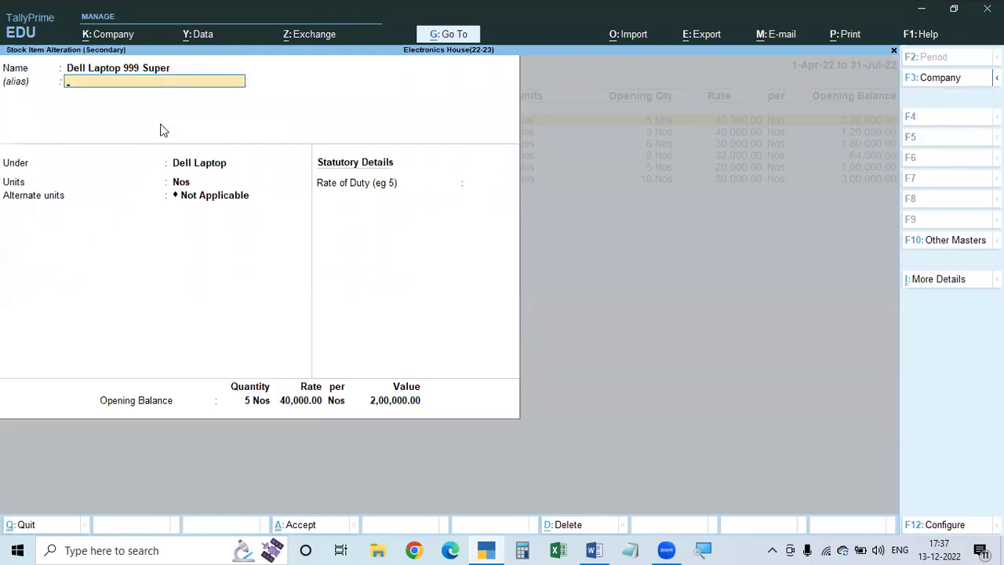
text(1)
key(Return)
key(BackSpace)
key(Up)
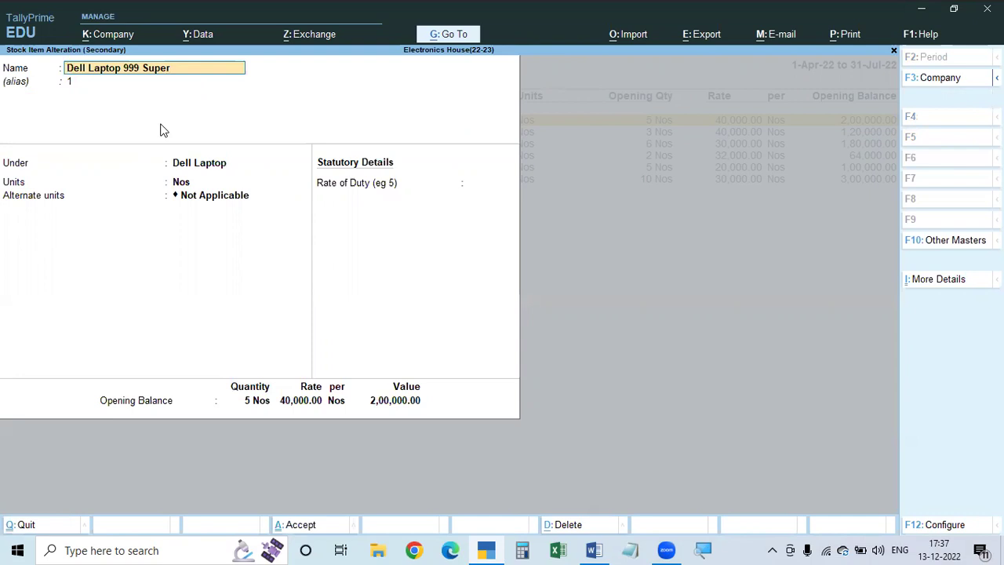
key(Escape)
key(Escape)
key(Escape)
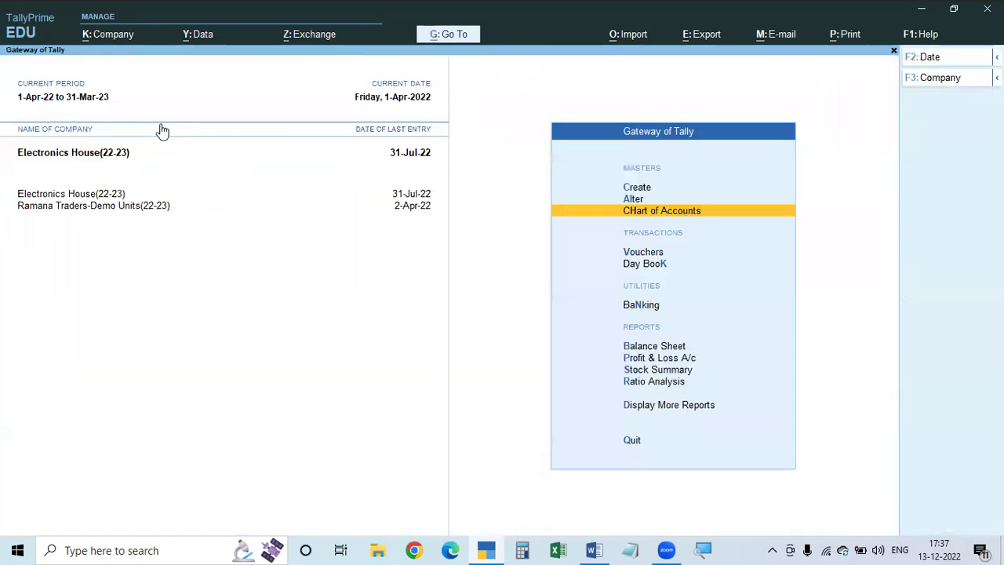
key(Return)
key(Escape)
key(Escape)
key(Escape)
- Start creating a new stock item and enter Casew as its name
key(Up)
key(Return)
key(Down)
key(Down)
key(Down)
key(Down)
key(Down)
key(Down)
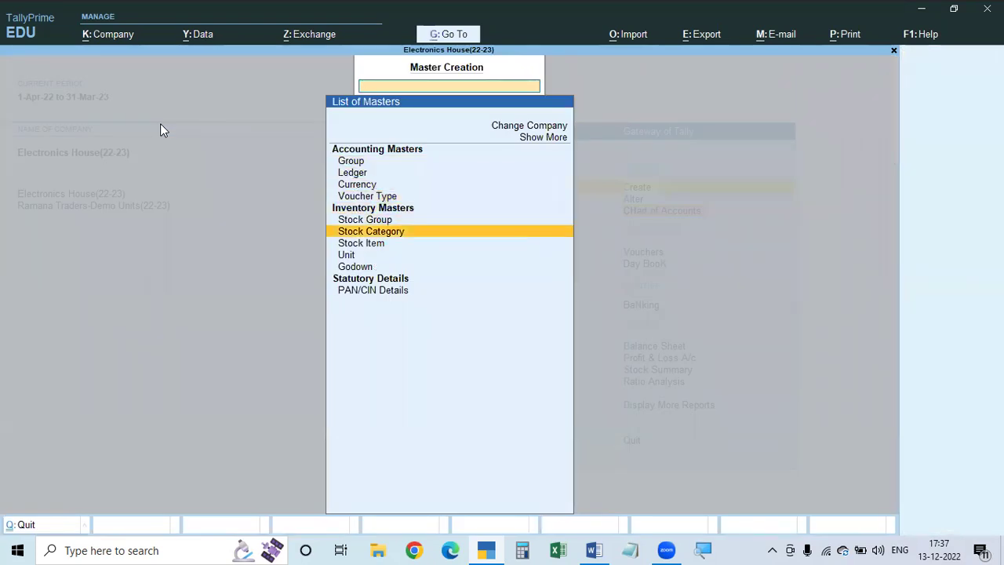
key(Return)
text(Casew)
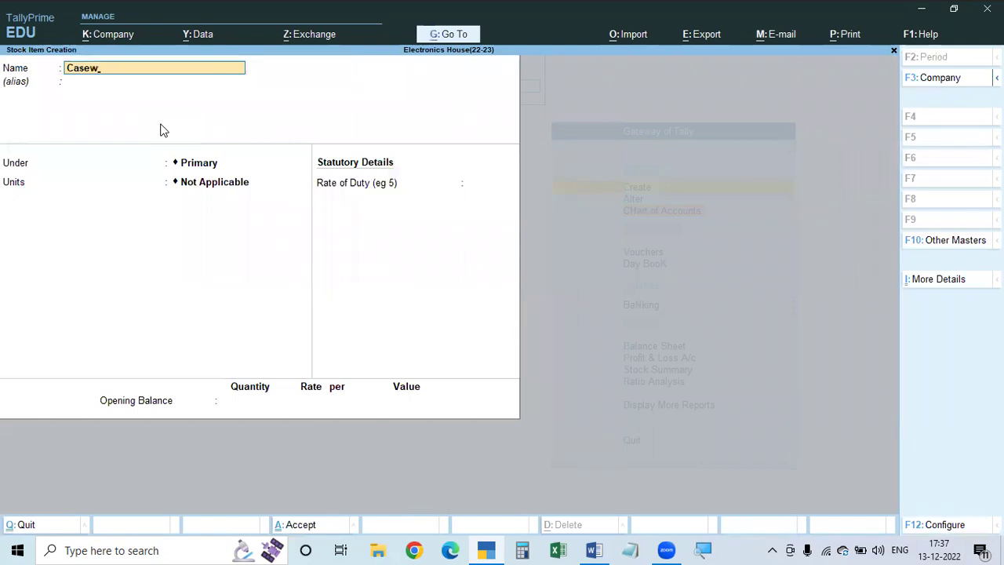
key(Return)
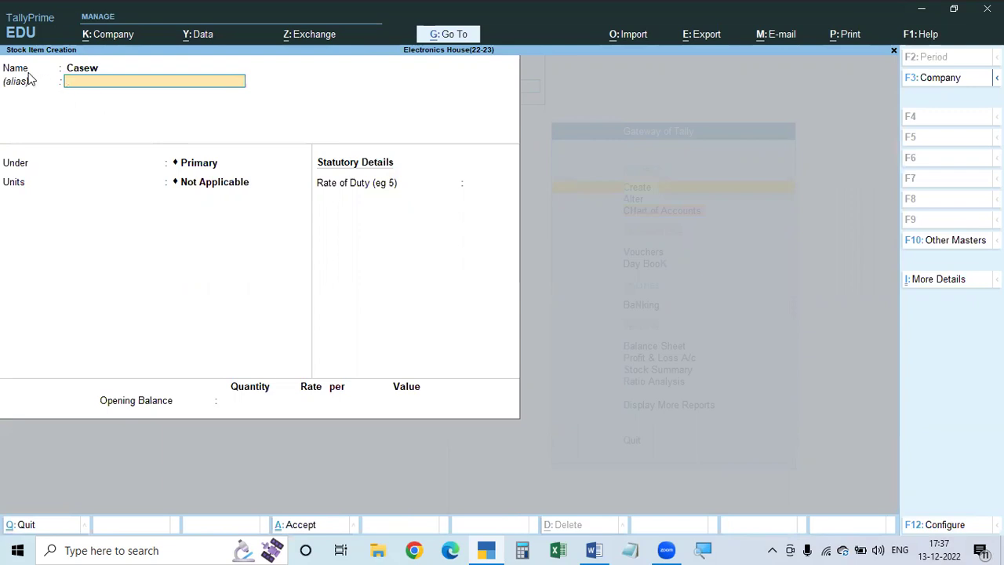
key(BackSpace)
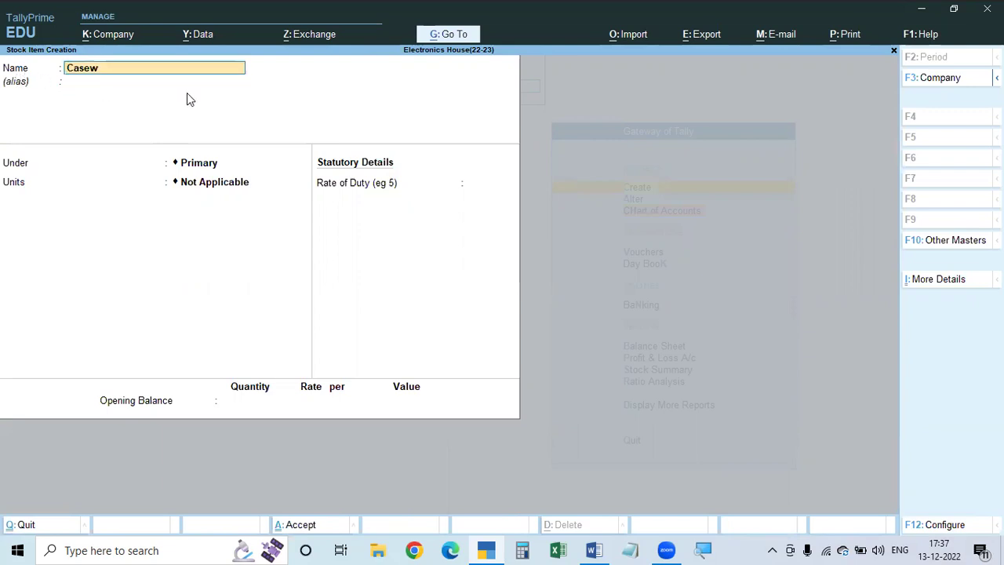
key(Return)
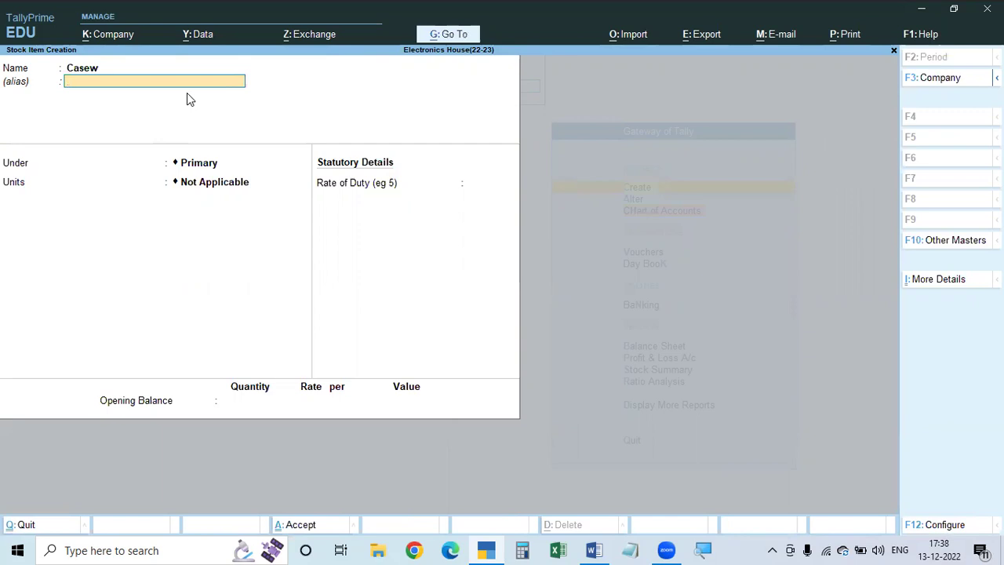
- Configure the stock item master to provide language aliases for the name by setting that option to Yes
key(F12)
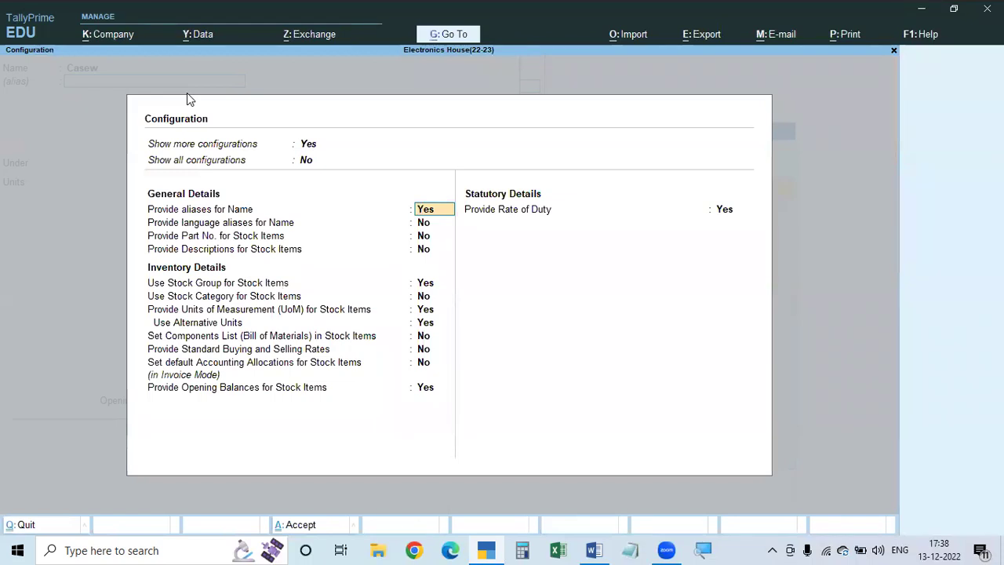
key(Return)
text(y)
key(Return)
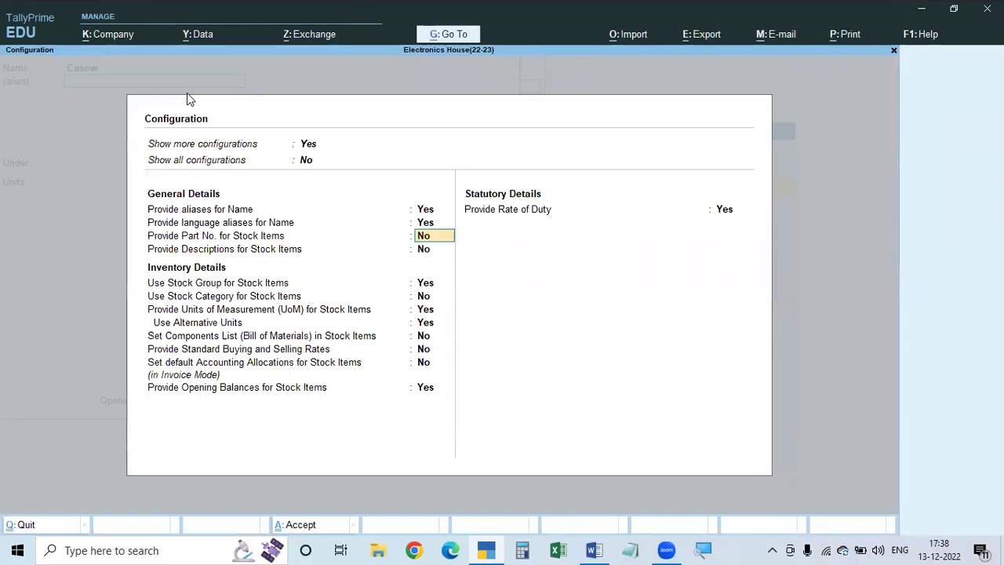
key(ctrl+a)
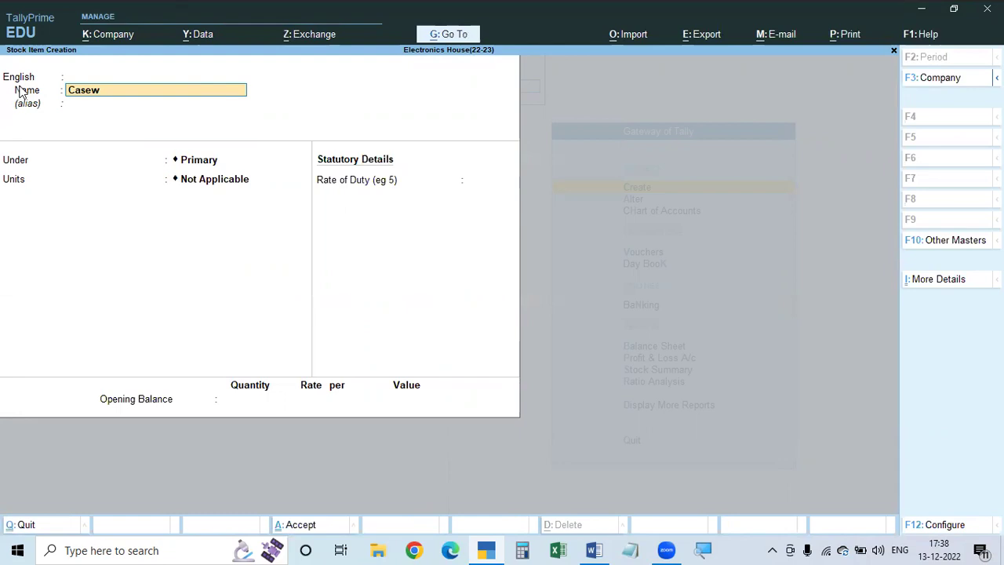
- Change the language for the stock item's name and alias to Telugu
key(Return)
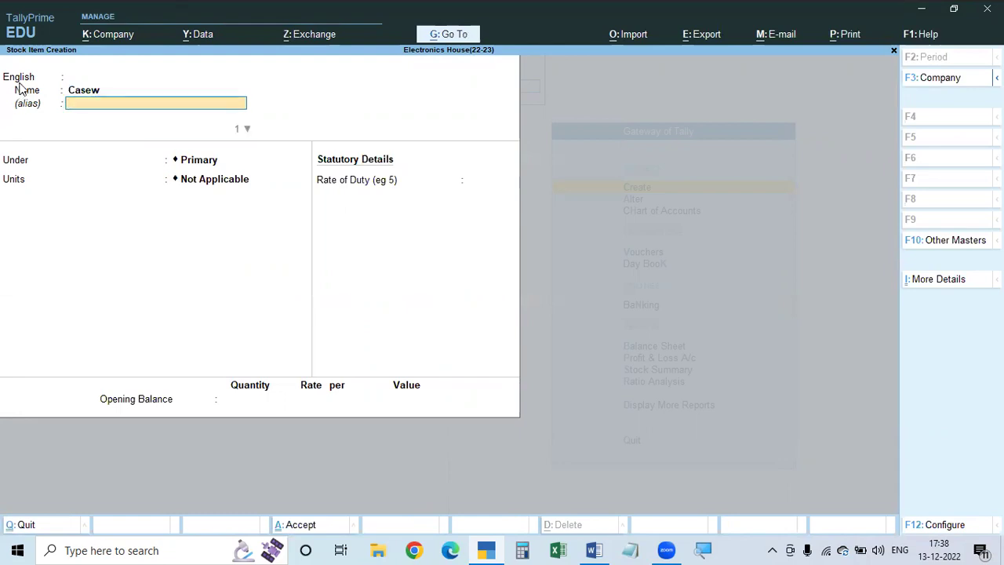
click(23, 78)
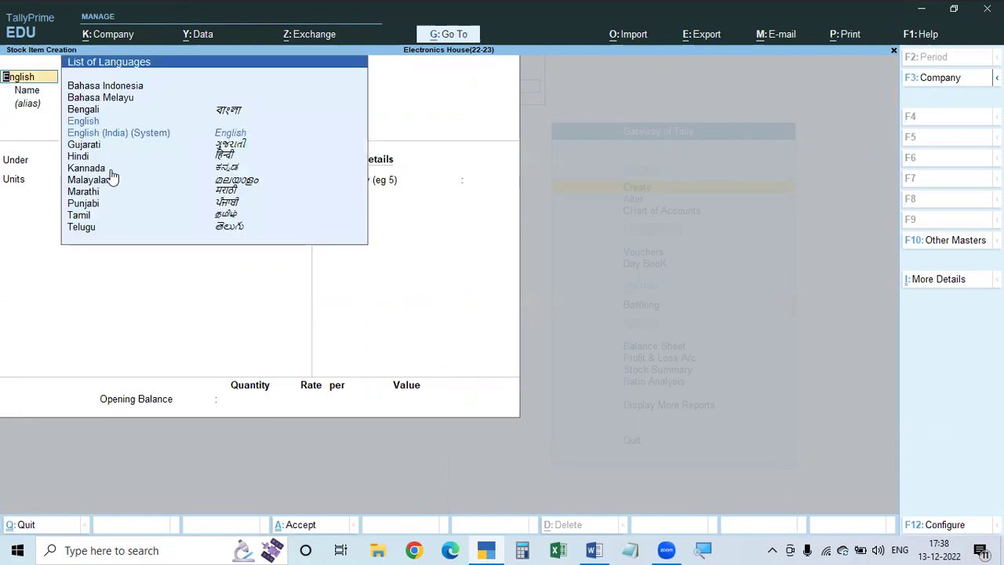
click(178, 136)
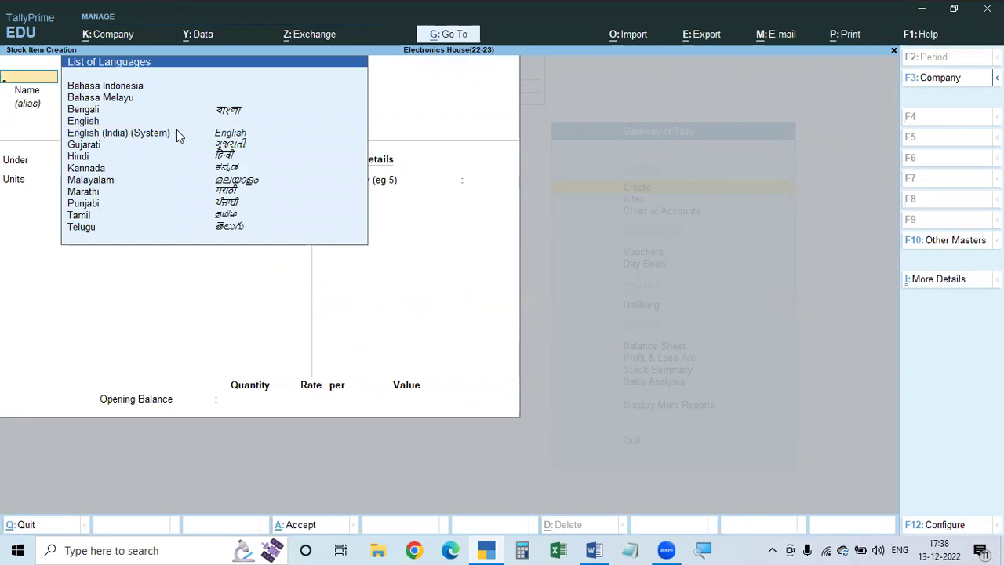
key(Escape)
key(Escape)
key(Escape)
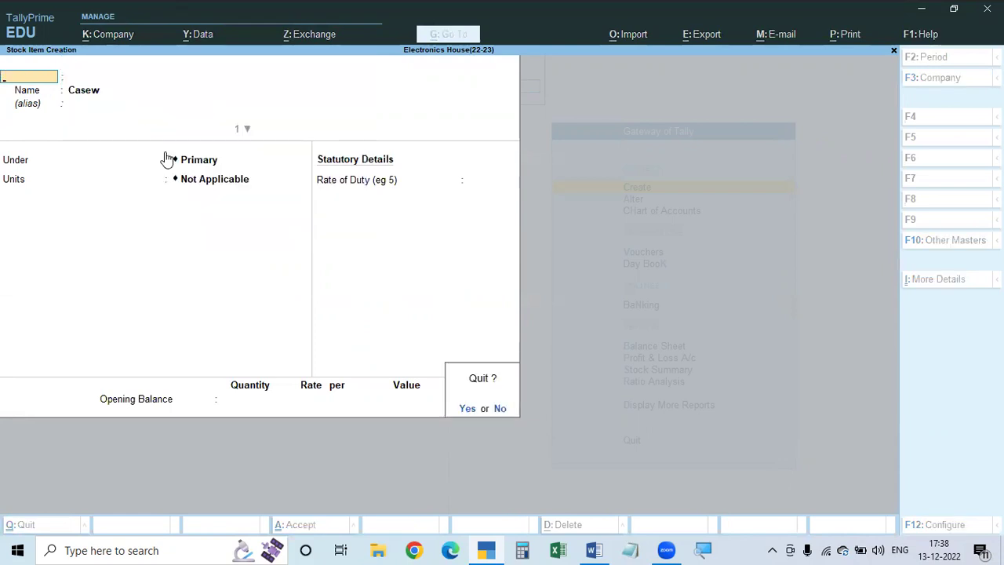
key(Escape)
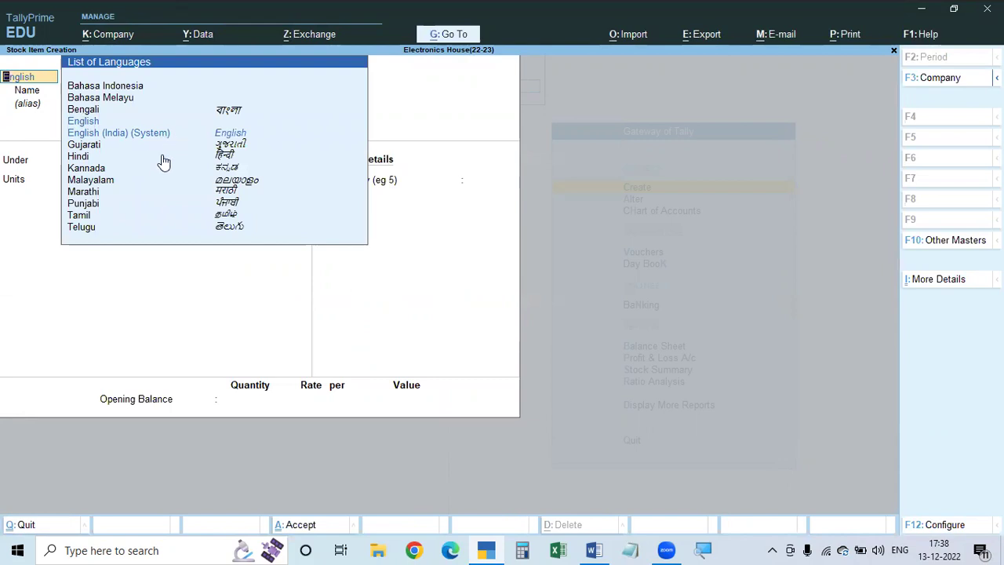
click(87, 229)
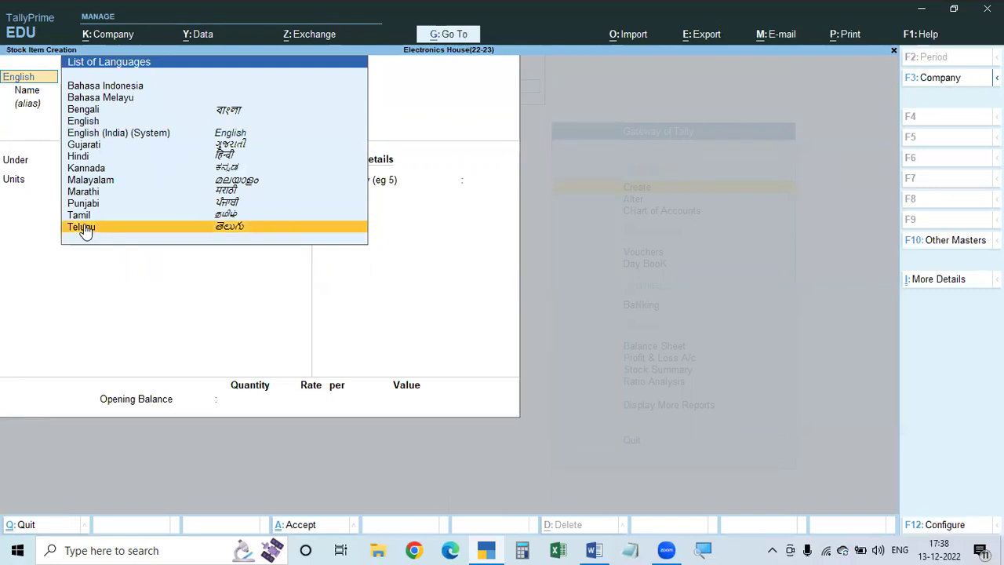
click(86, 226)
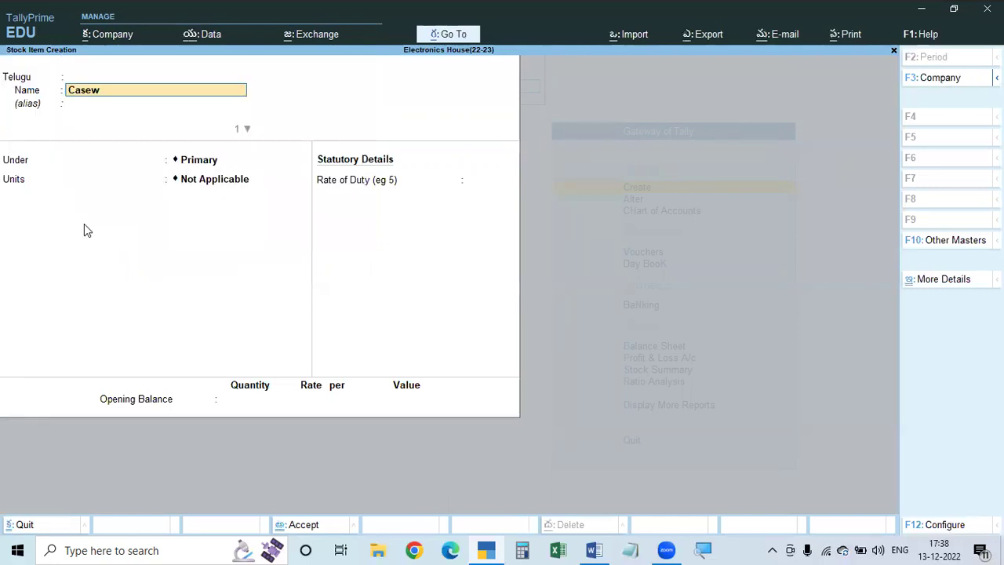
- Enter జీడి as the Telugu alias of the stock item Casew
key(Return)
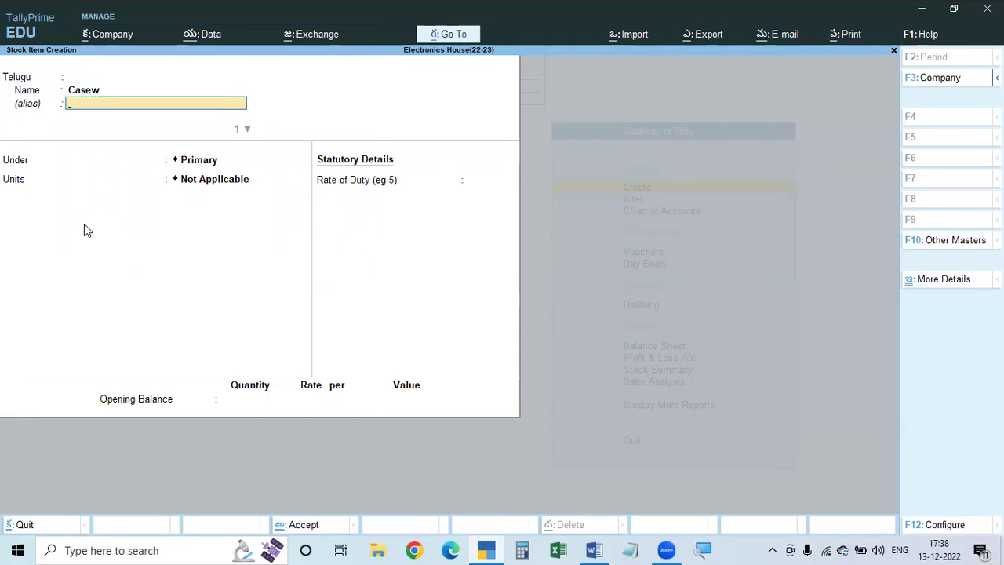
text(జీడి)
key(Return)
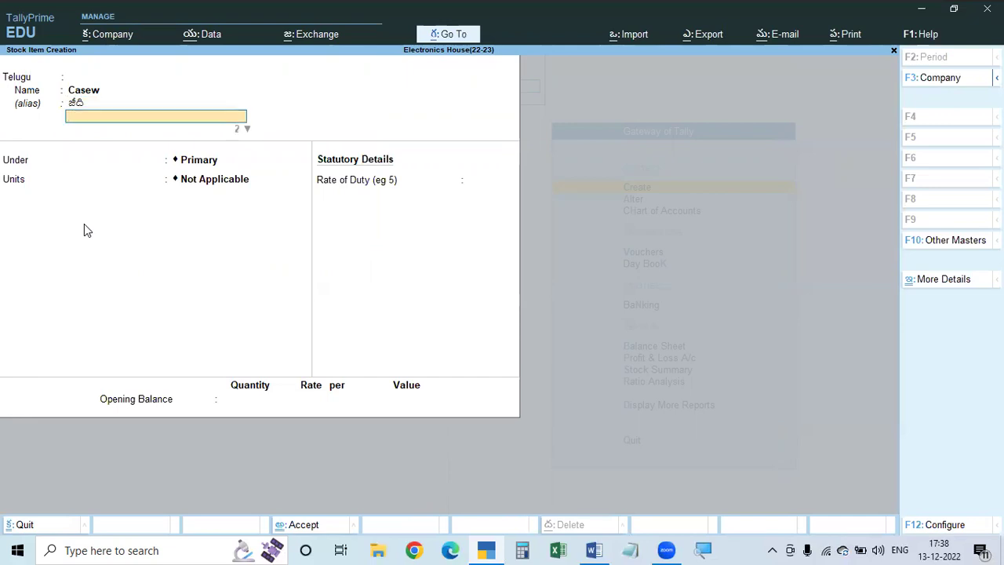
- Change the language for the stock item's name and alias to Hindi
key(BackSpace)
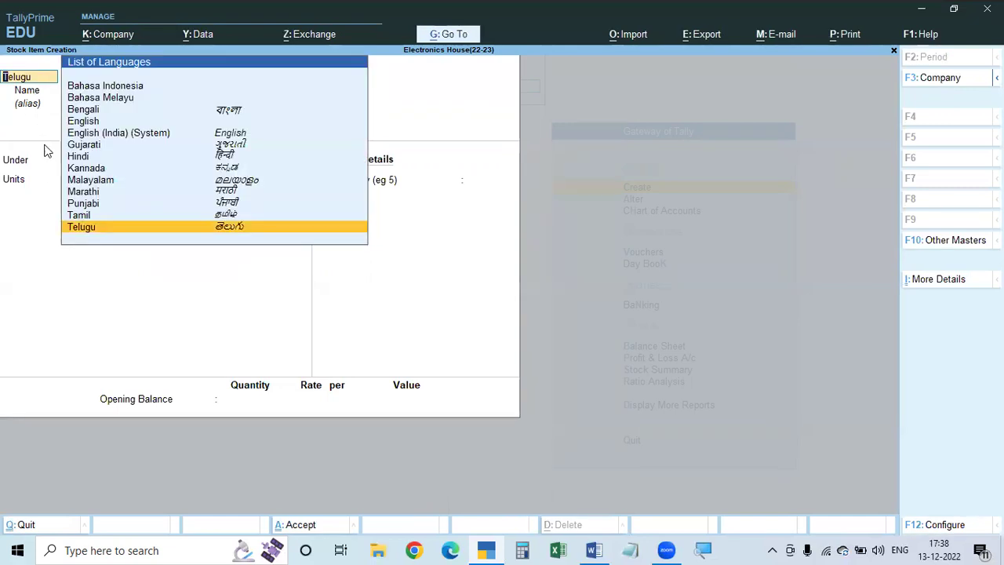
click(85, 156)
key(Return)
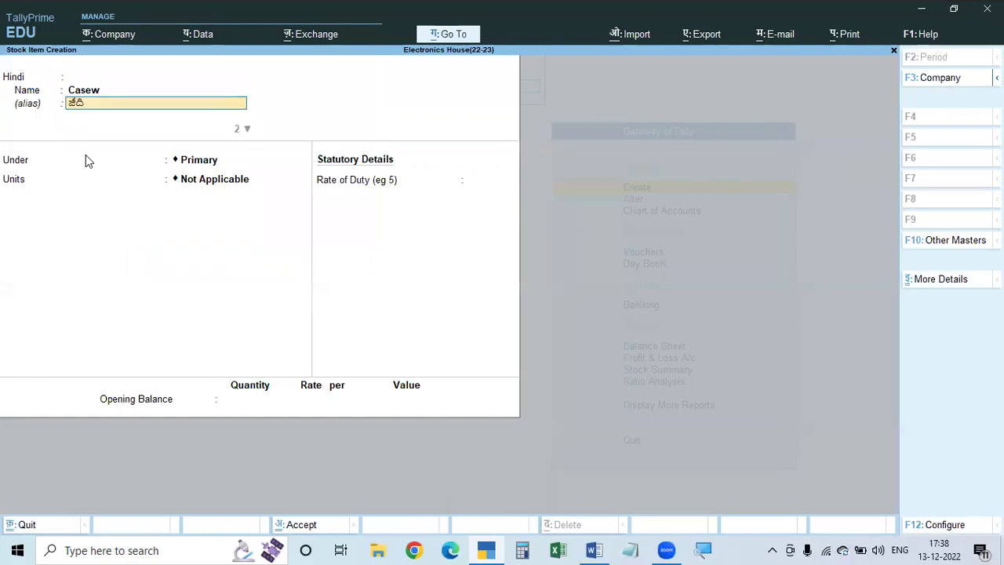
text(l)
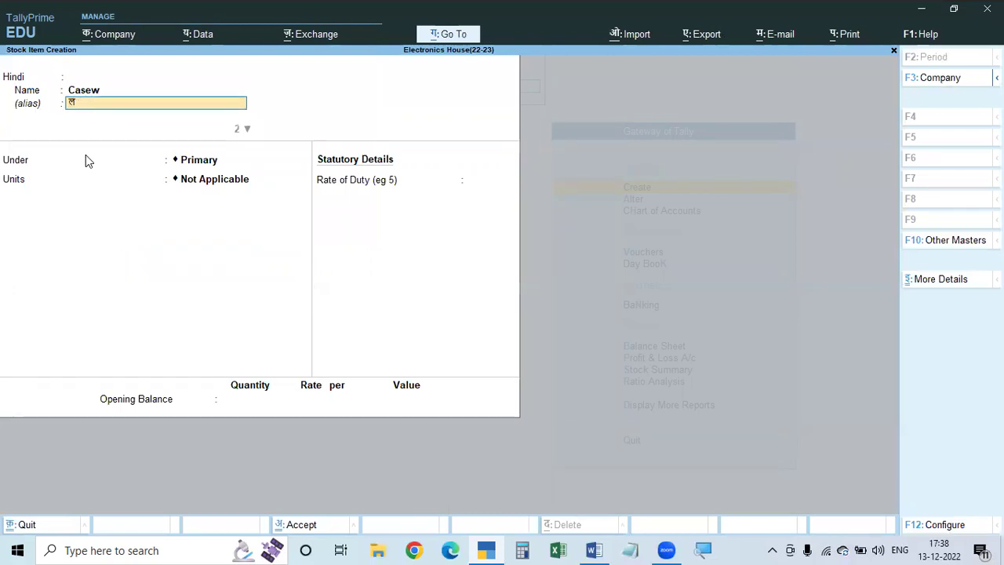
text(aakki)
key(BackSpace)
key(BackSpace)
key(BackSpace)
key(BackSpace)
key(BackSpace)
text(j)
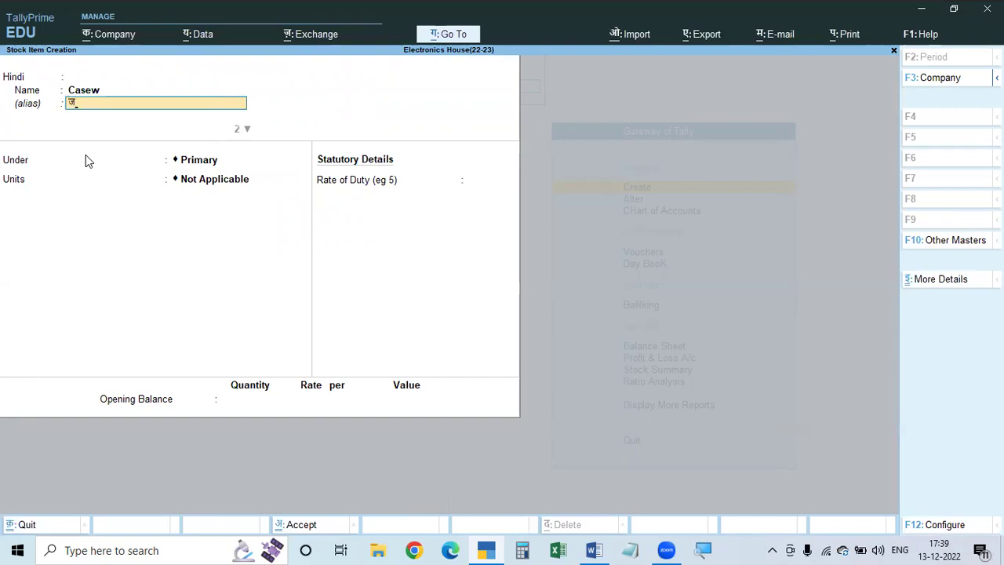
key(BackSpace)
- Enter काजू as the Hindi alias of the stock item Casew
text(kaju)
key(Return)
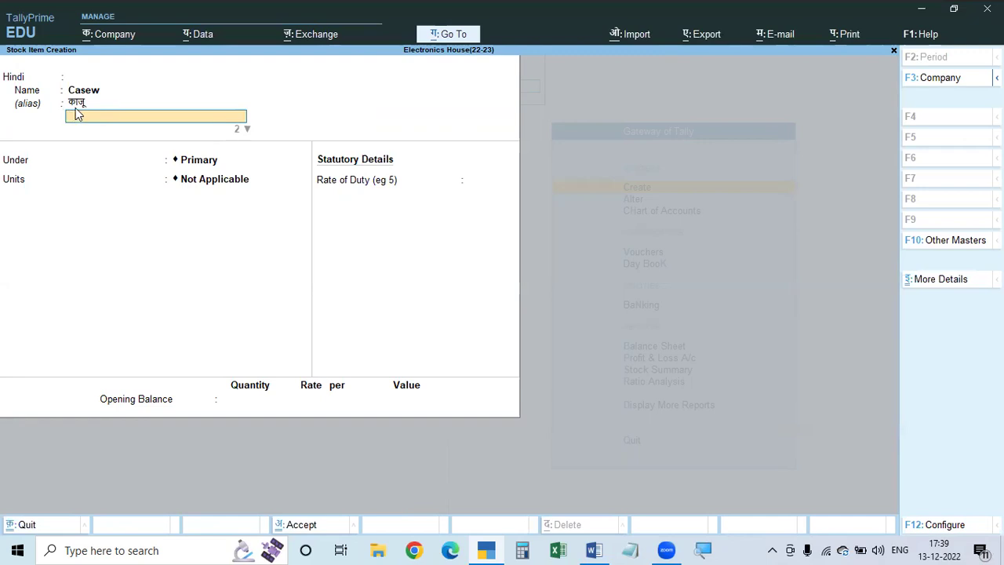
- Clear the Hindi alias of the stock item Casew
key(BackSpace)
key(BackSpace)
key(BackSpace)
key(BackSpace)
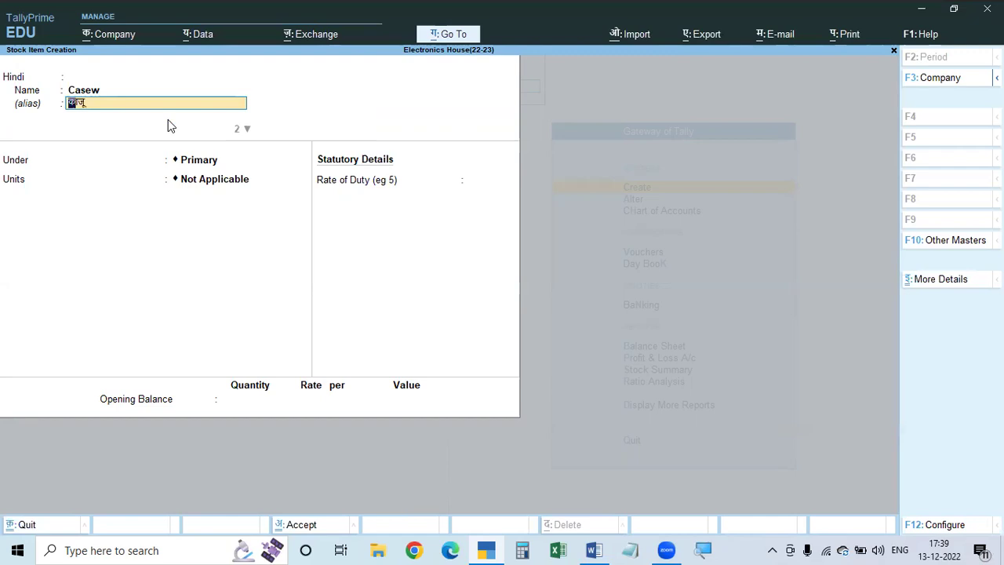
text(जार)
key(BackSpace)
key(BackSpace)
key(BackSpace)
key(BackSpace)
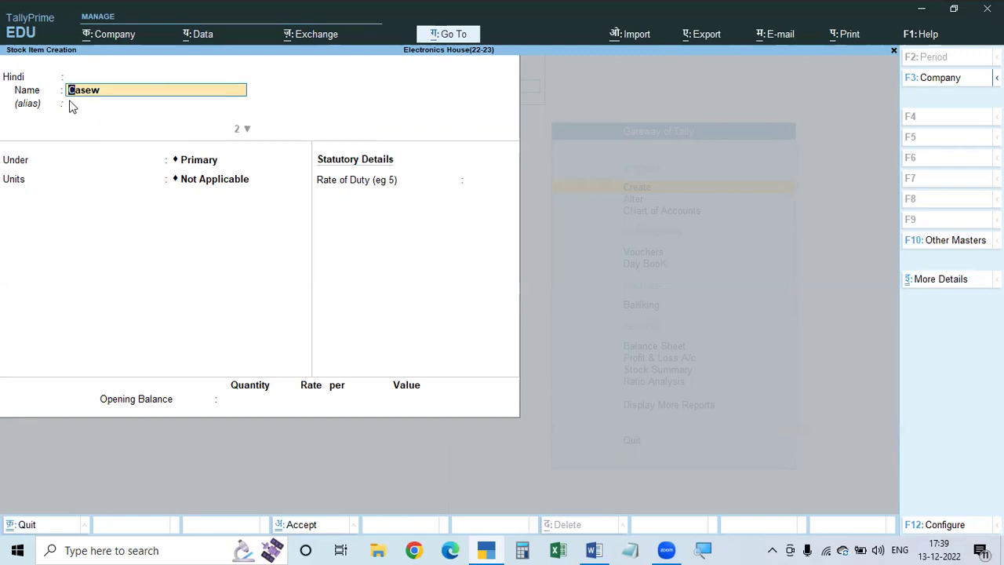
- Switch the stock item's alias language back to Telugu and enter జీడి as the alias
click(10, 77)
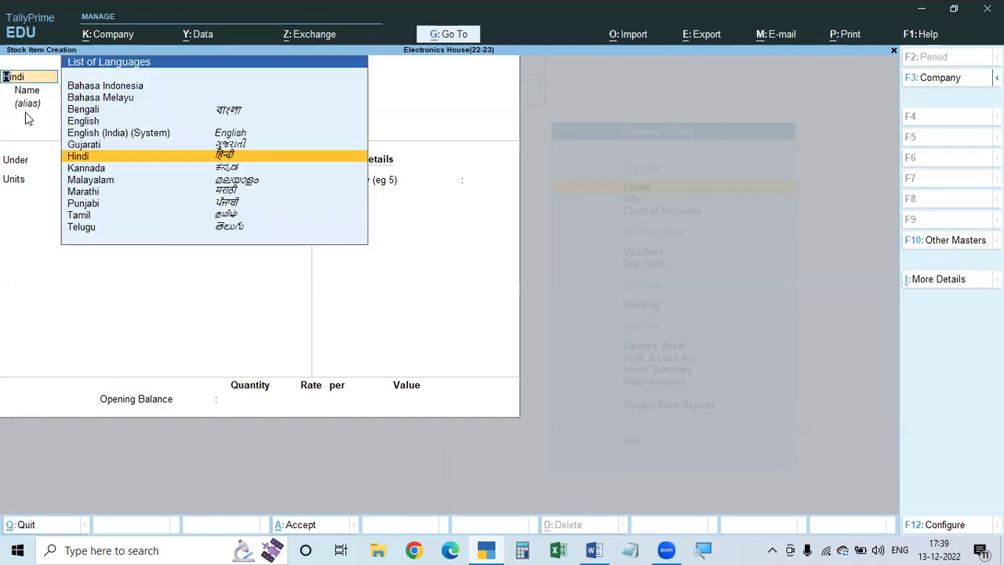
click(78, 229)
key(Return)
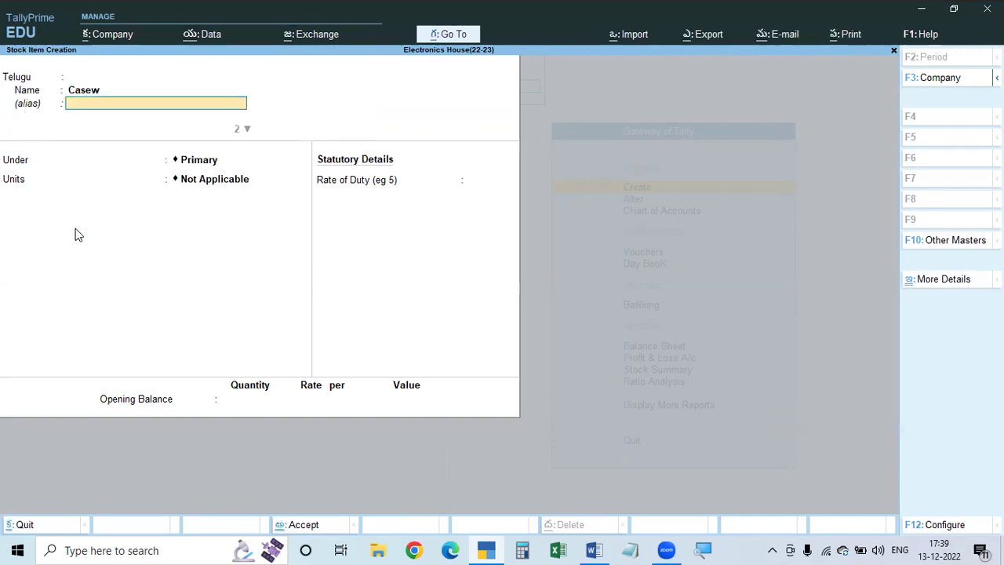
text(జీడి)
key(Return)
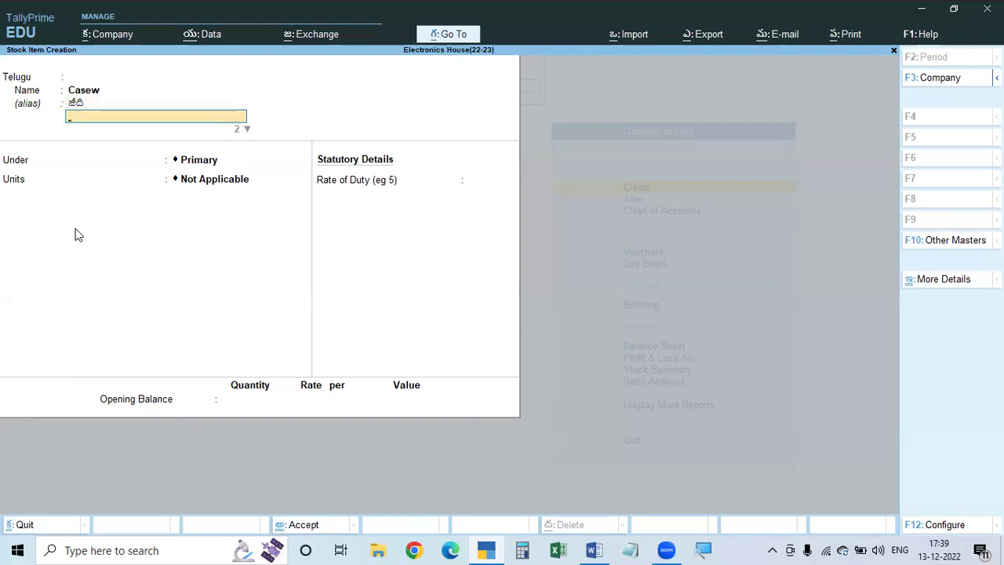
- Quit the stock item creation without saving and return to the Gateway of Tally
key(Escape)
key(y)
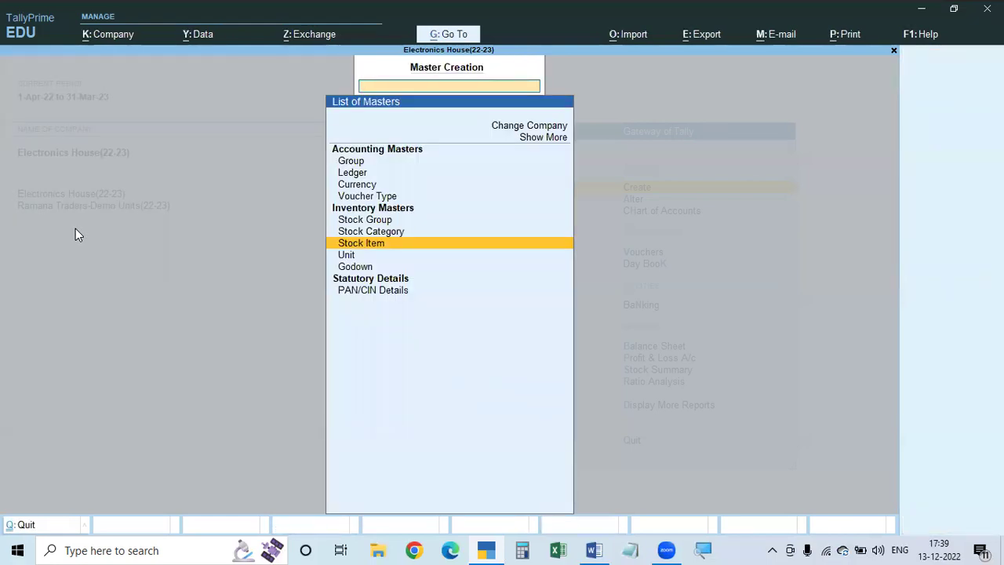
key(Escape)
key(Escape)
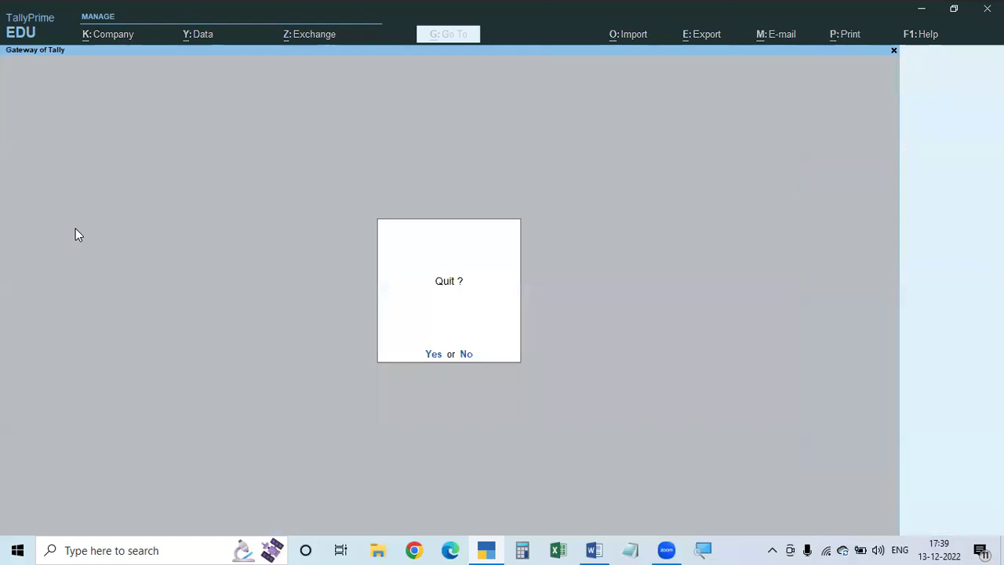
key(n)
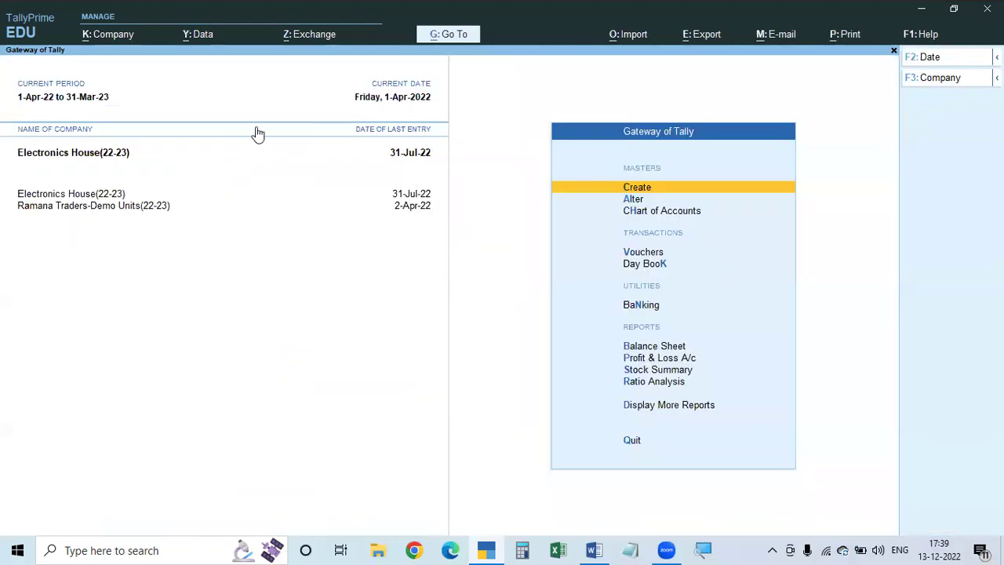
click(921, 11)
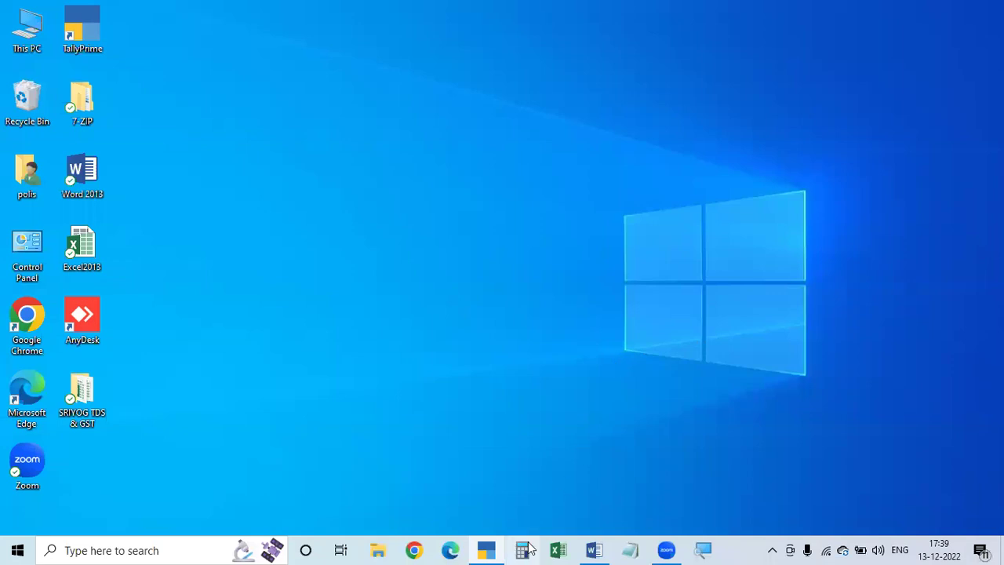
click(489, 549)
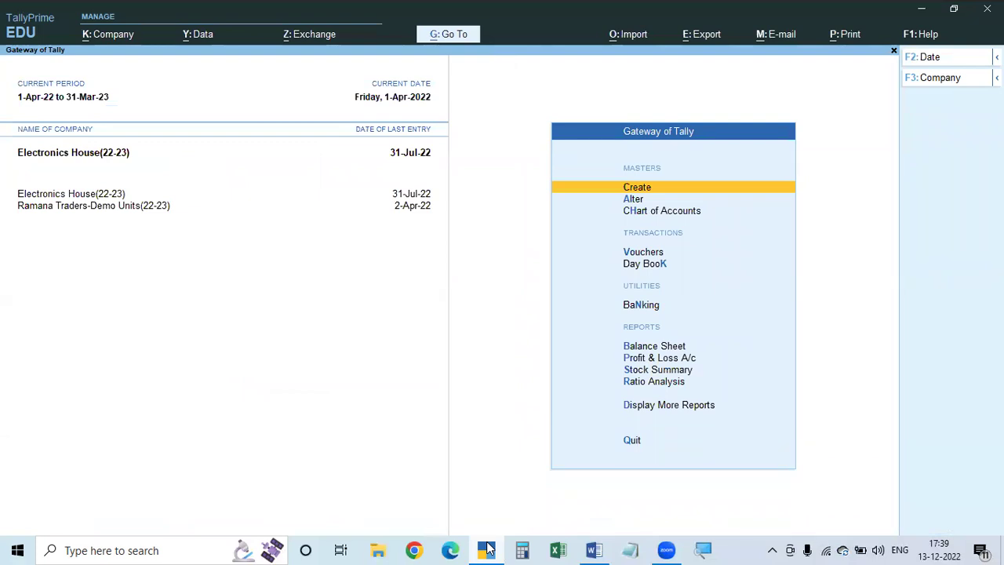
- Start creating a new ledger and enter X & Co as its name
key(Return)
key(Down)
key(Down)
key(Down)
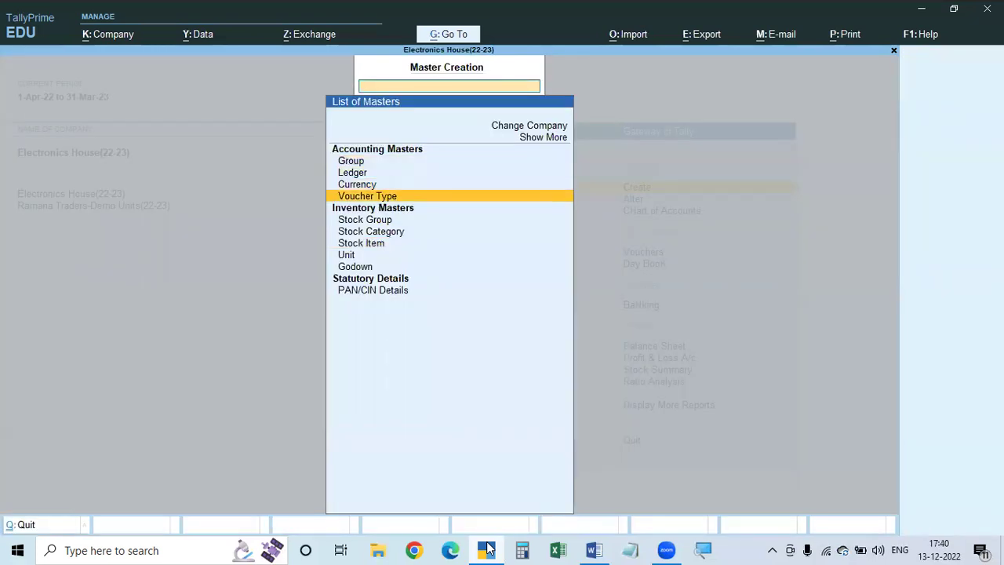
key(Down)
key(Down)
key(Down)
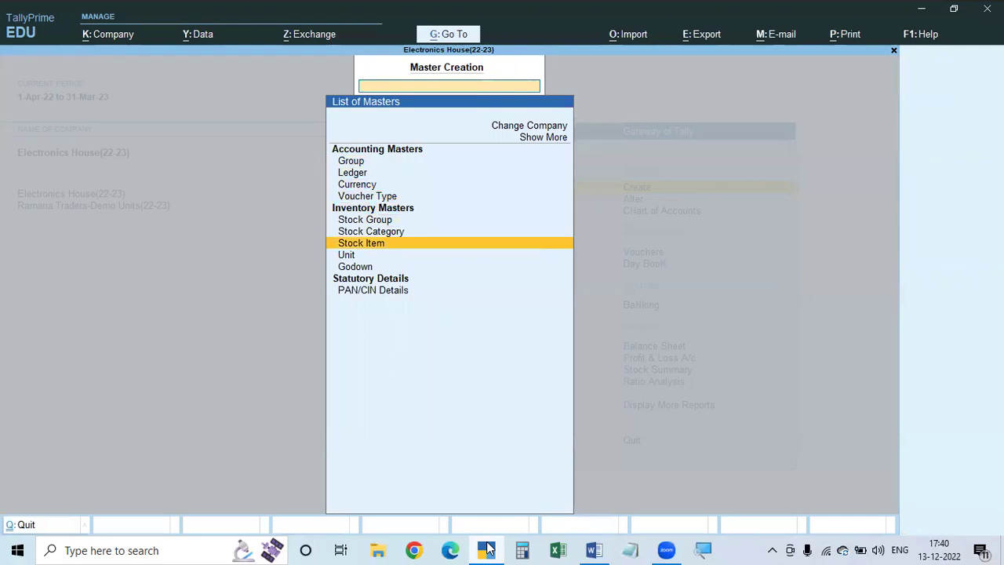
key(Up)
key(Up)
key(Up)
key(Up)
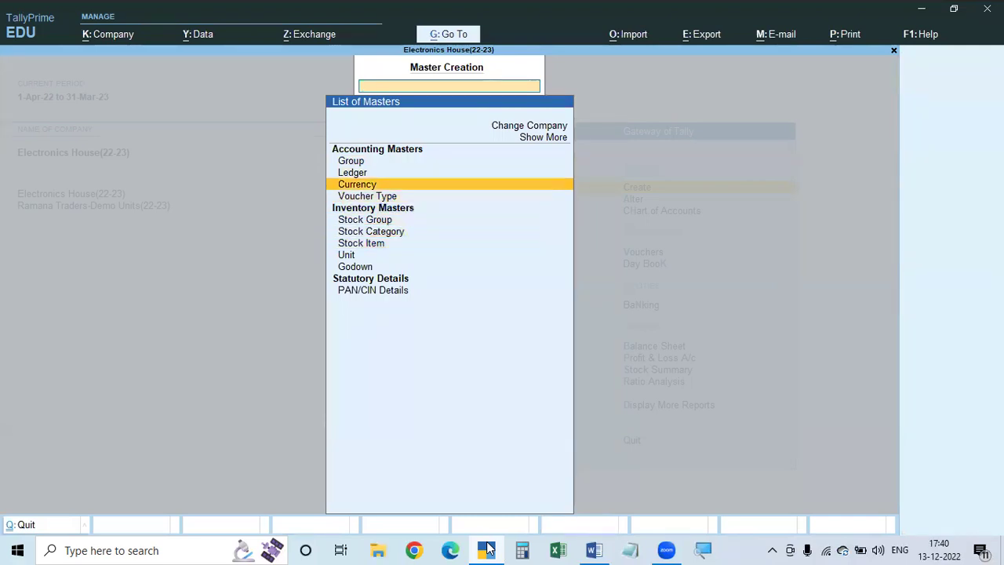
key(Up)
key(Return)
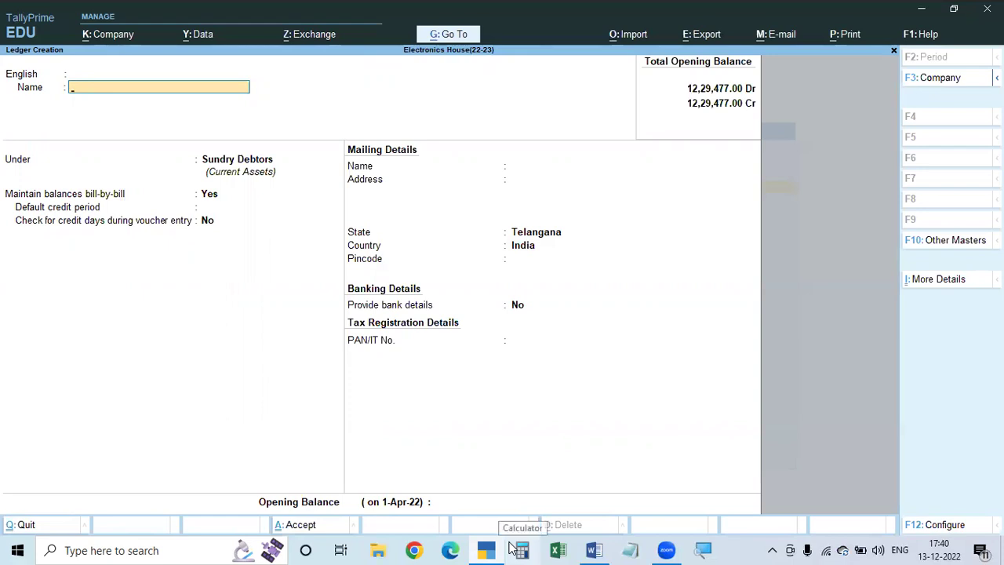
text(X & Co)
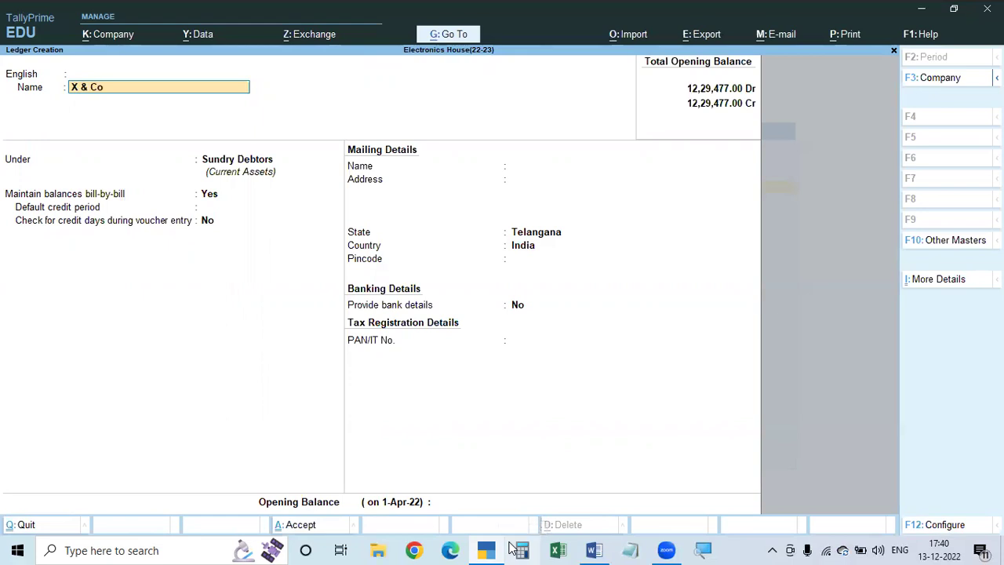
key(Return)
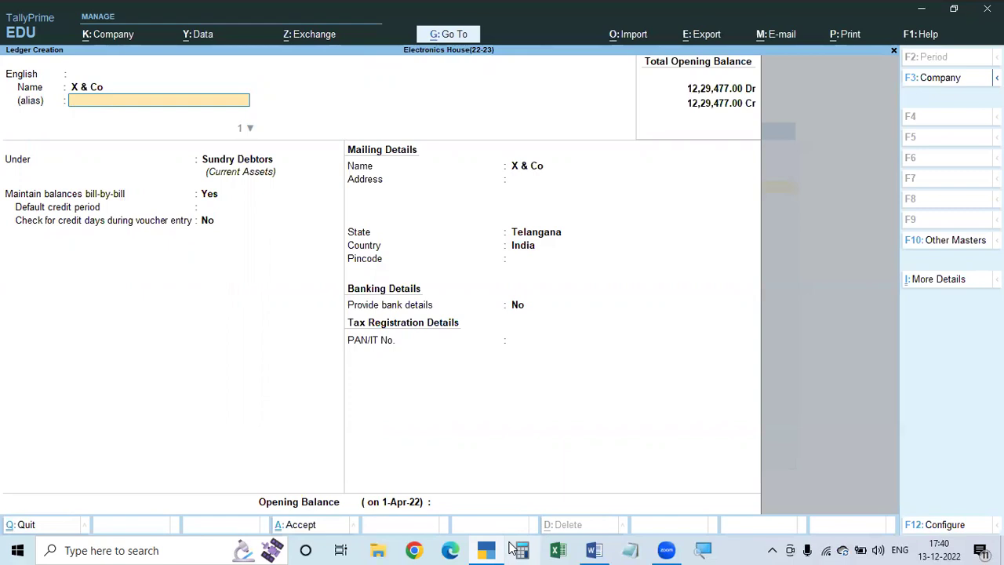
- Configure the ledger master with both aliases for the name and language aliases for the name set to No
key(ctrl)
key(F12)
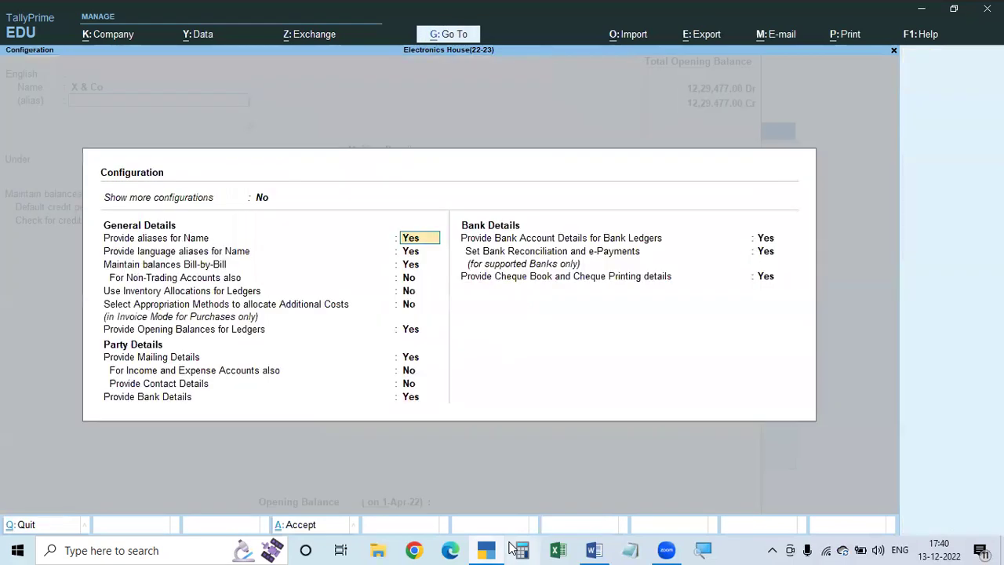
key(n)
key(n)
key(ctrl)
key(ctrl+a)
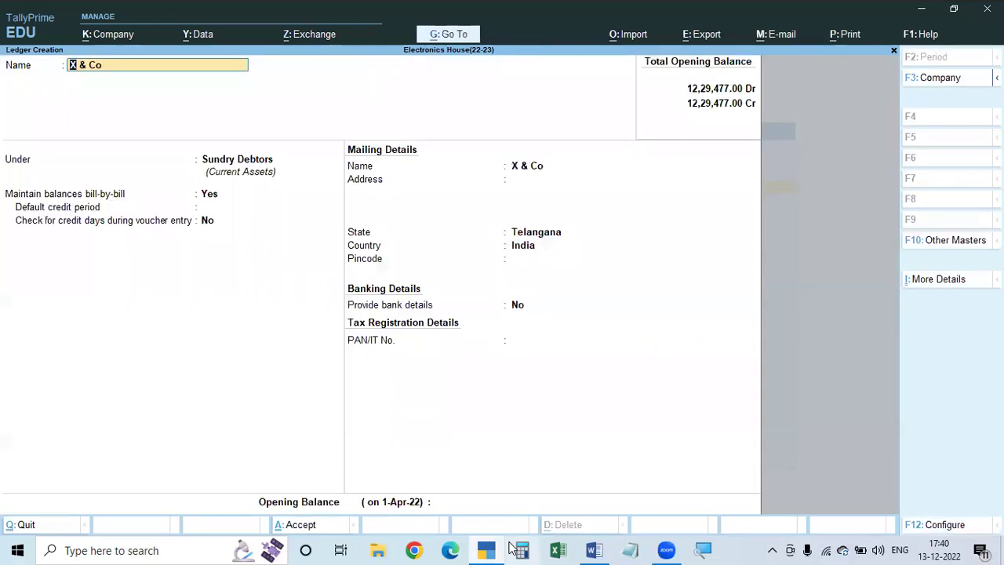
key(Return)
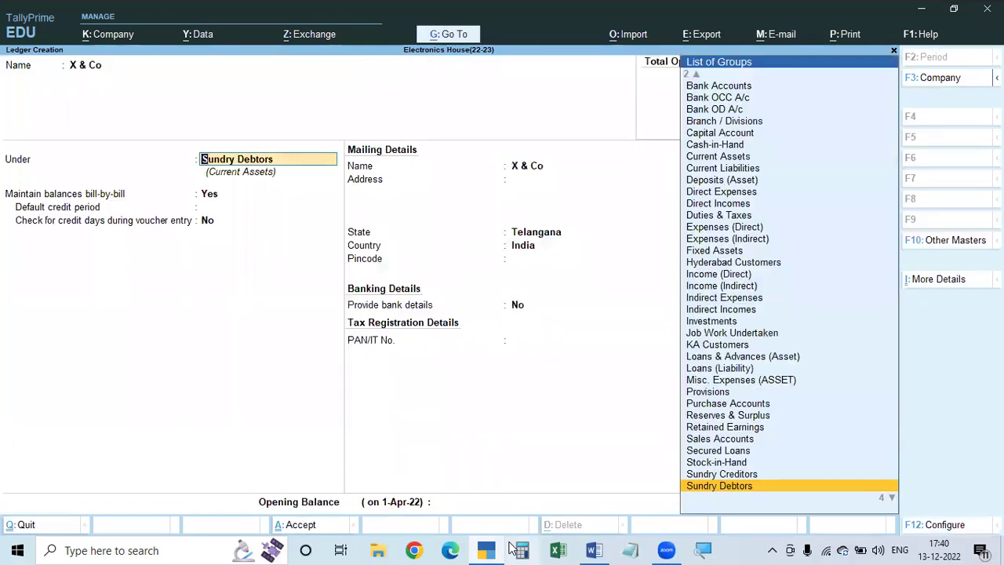
key(BackSpace)
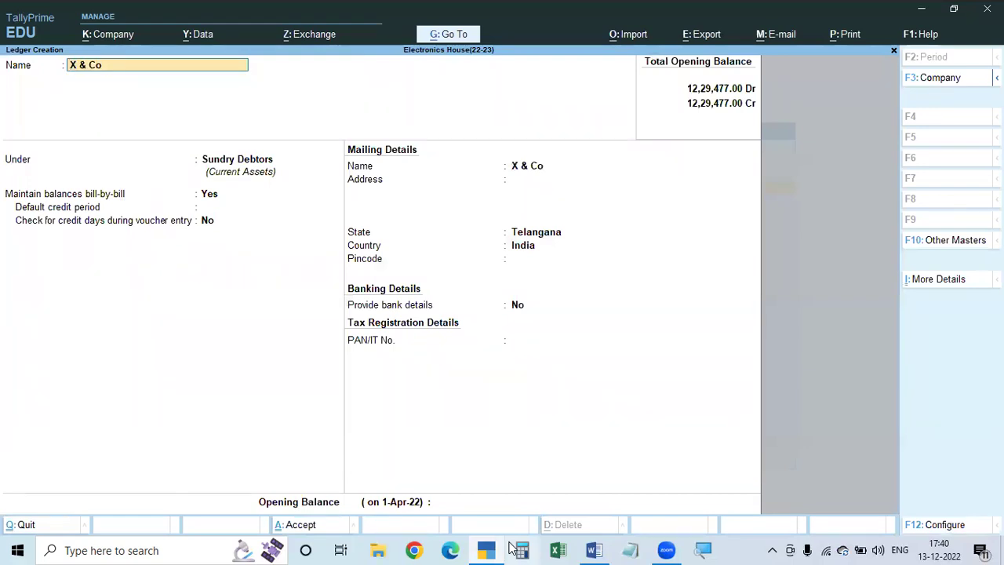
- Set the ledger configuration option to provide aliases for the name to Yes
key(F12)
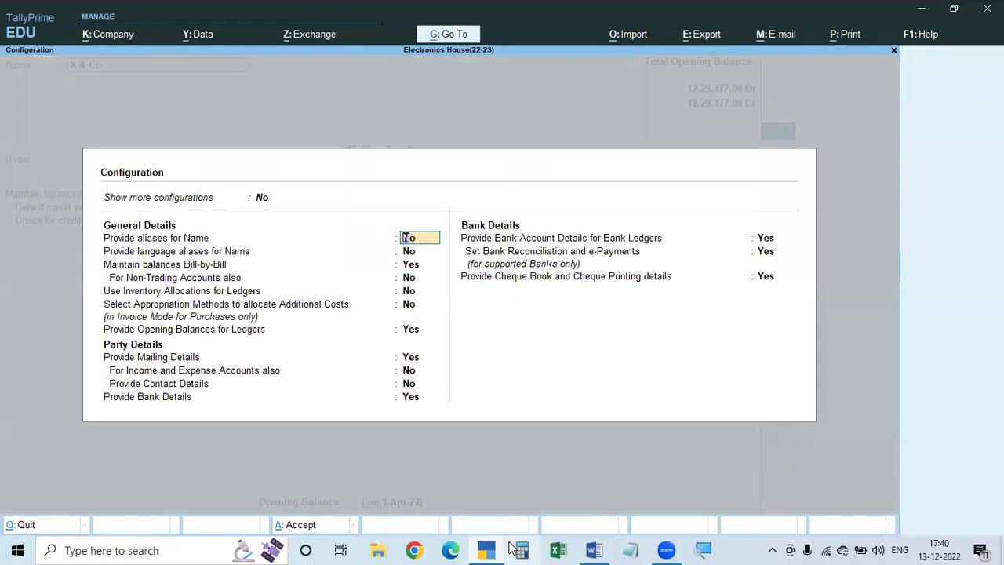
text(y)
key(Return)
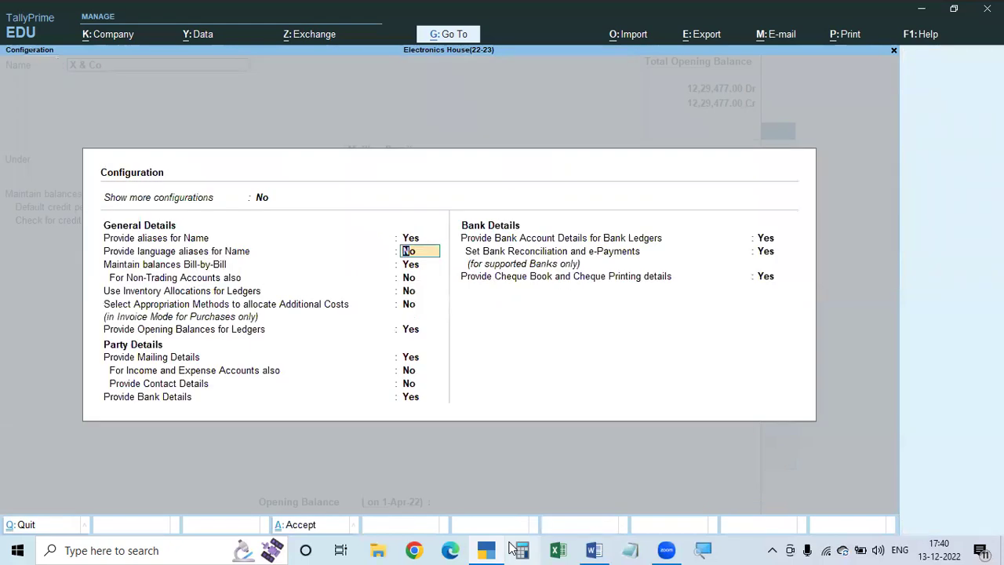
key(Return)
key(ctrl+a)
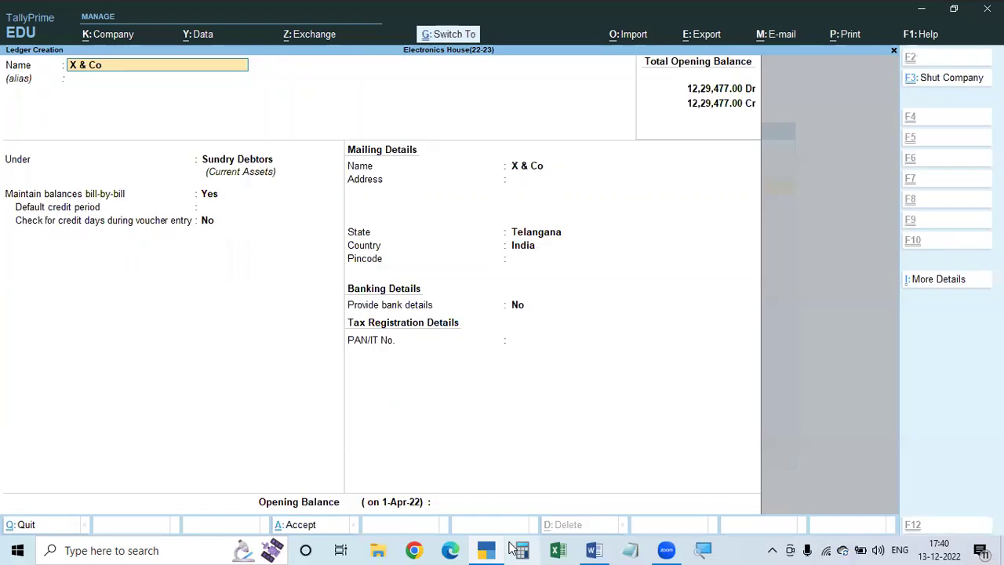
- Enter 1 as the alias of the ledger X & Co and quit its creation without saving
key(Return)
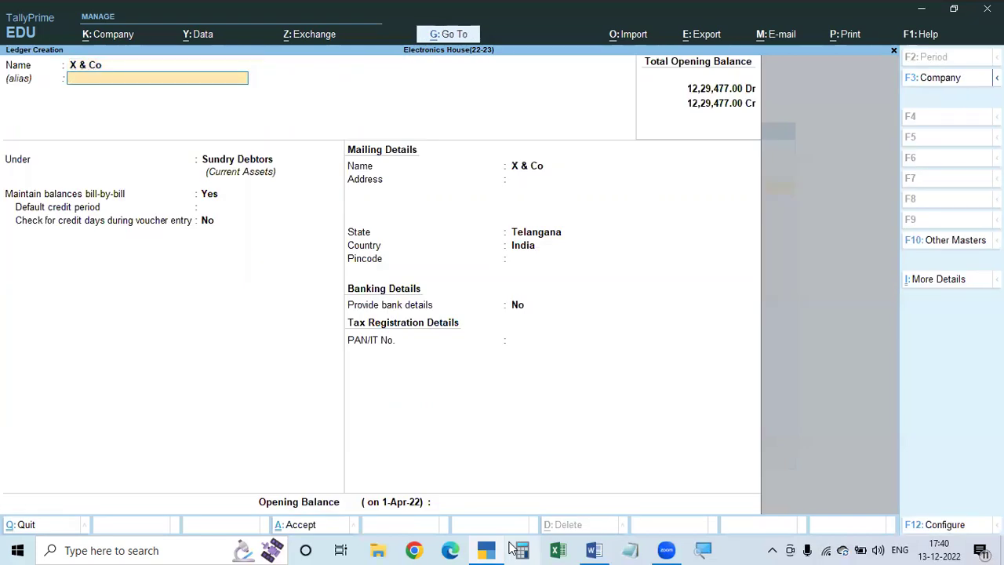
key(Return)
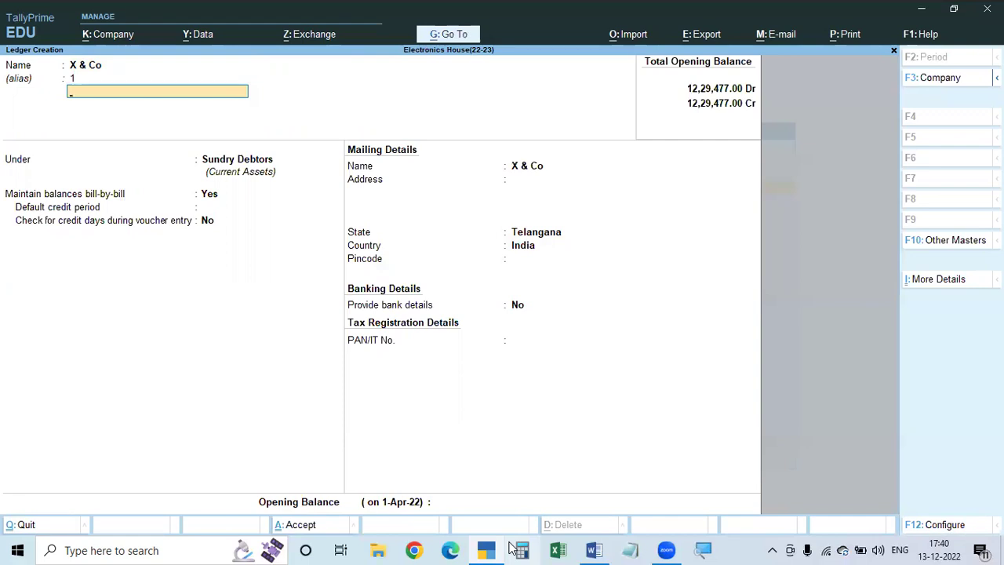
key(Escape)
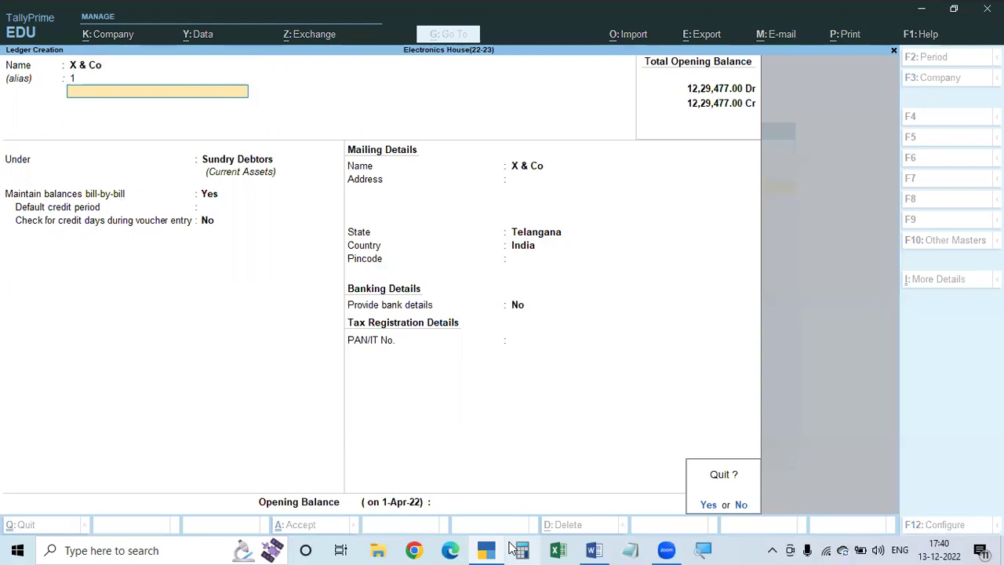
key(y)
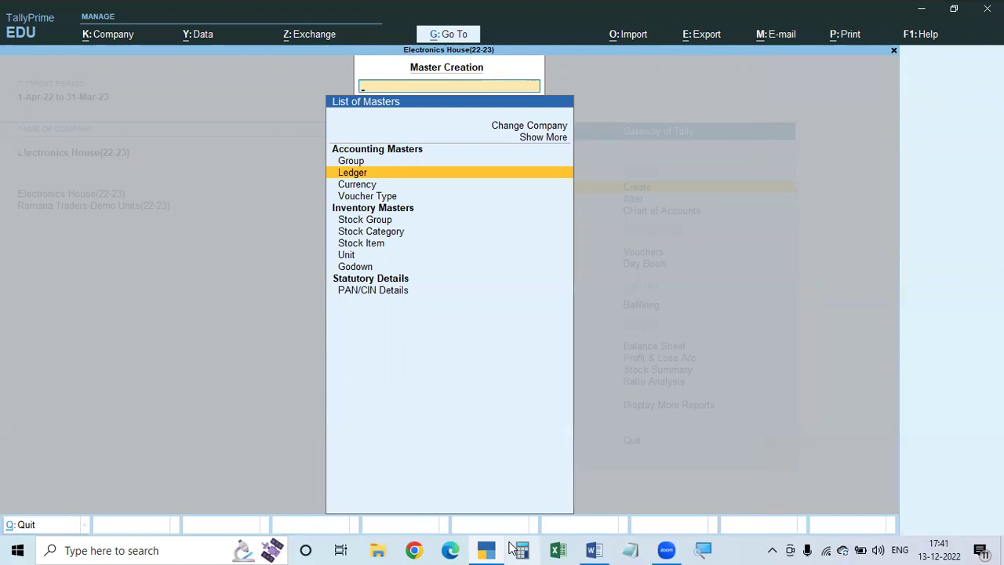
- Review the alias options in the ledger creation configuration, leave them as they are and return to the Windows desktop
key(Return)
key(F12)
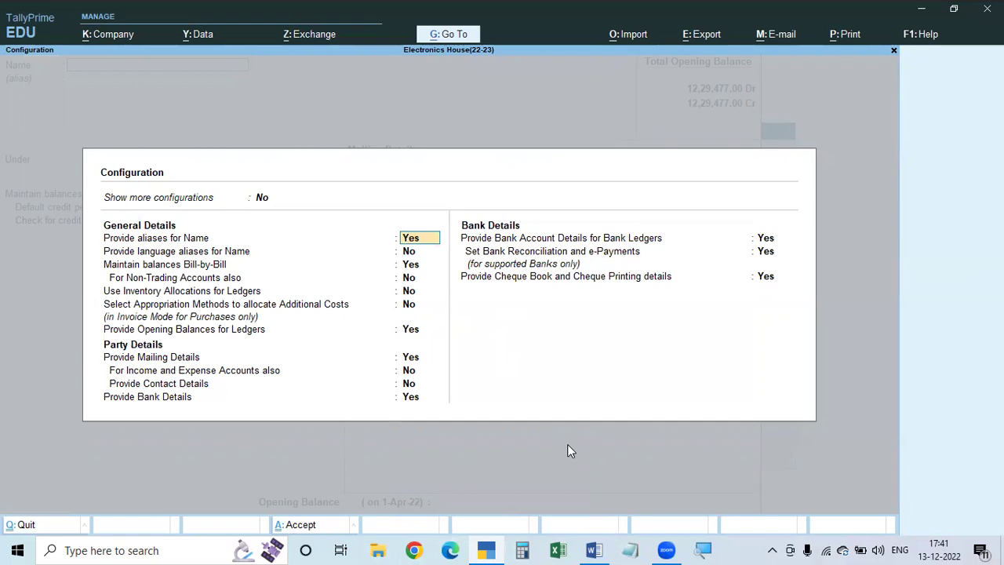
key(Escape)
key(Escape)
key(Escape)
key(Escape)
key(Escape)
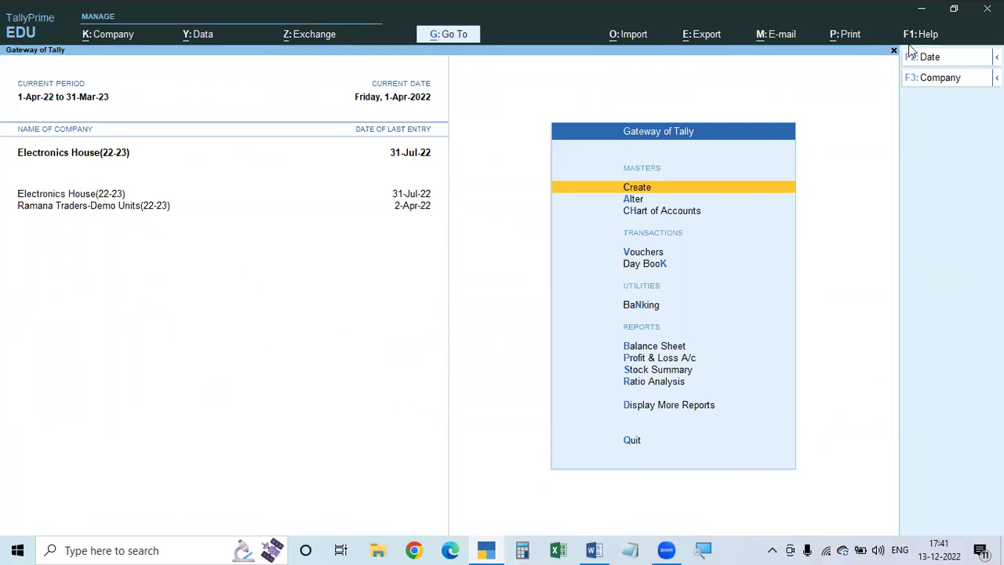
click(922, 13)
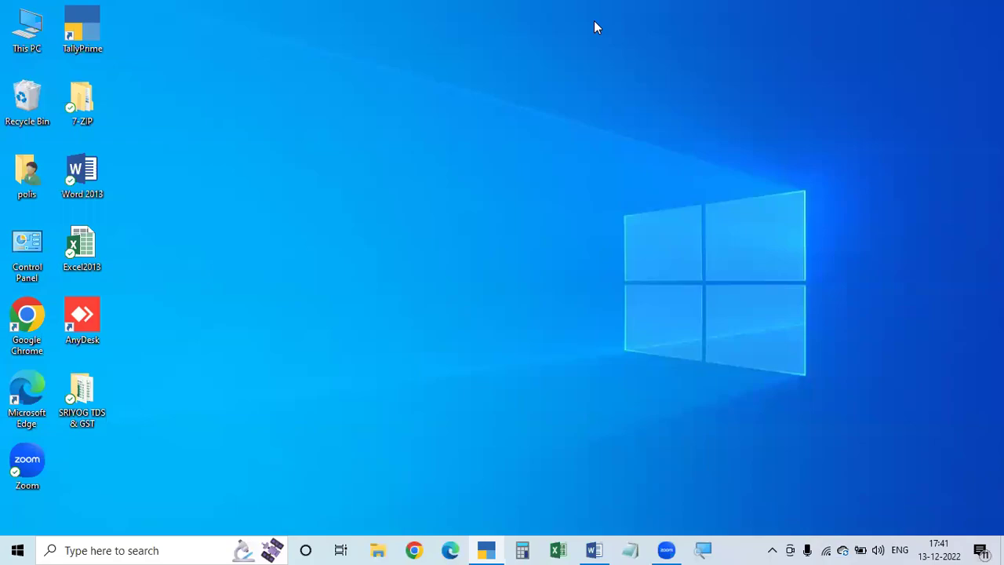